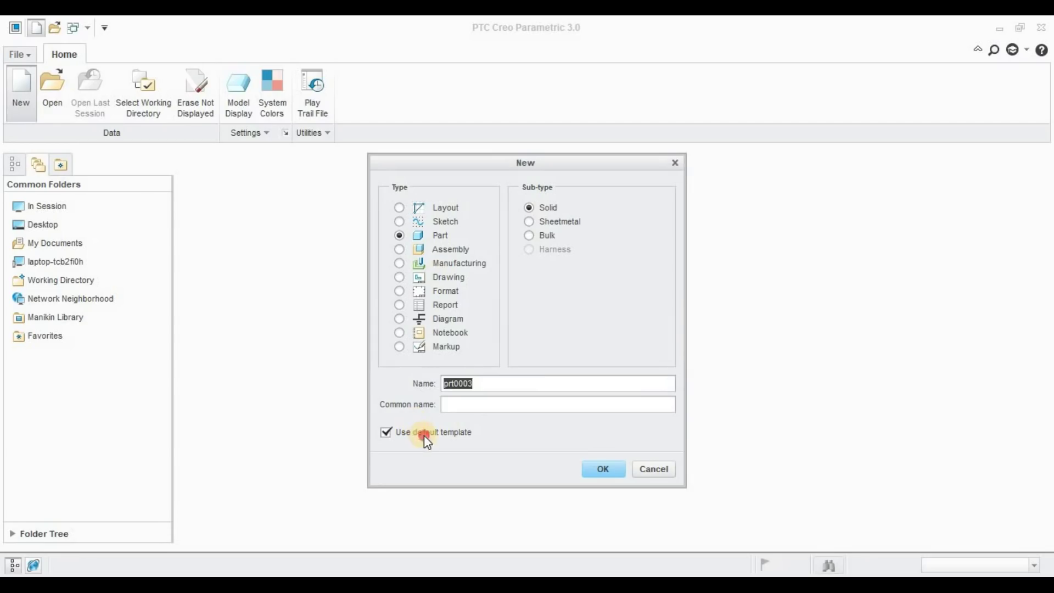
# Step: Create a new solid part named datum, using the mmns_part_solid template instead of the default one
pyautogui.click(423, 433)
pyautogui.click(486, 383)
pyautogui.press('BackSpace')
pyautogui.press('BackSpace')
pyautogui.press('BackSpace')
pyautogui.press('BackSpace')
pyautogui.press('BackSpace')
pyautogui.press('BackSpace')
pyautogui.press('BackSpace')
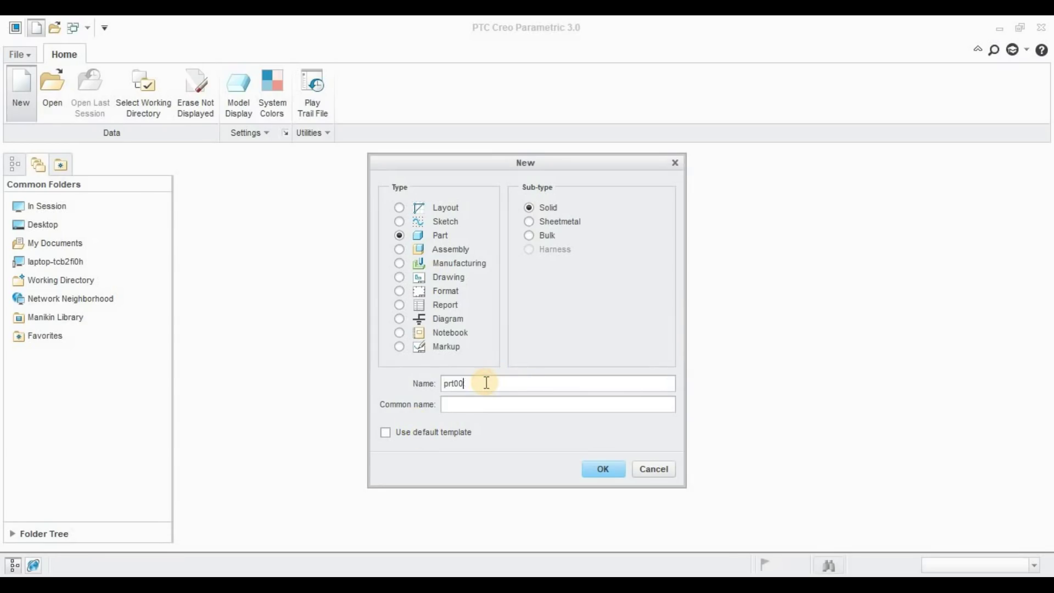
pyautogui.write('datum')
pyautogui.click(598, 471)
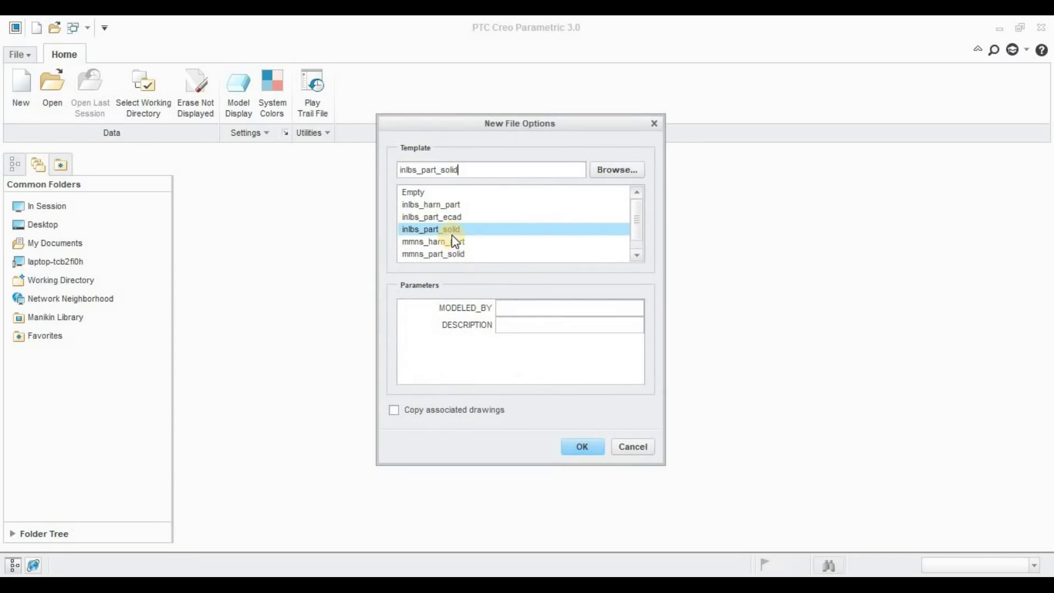
pyautogui.click(459, 255)
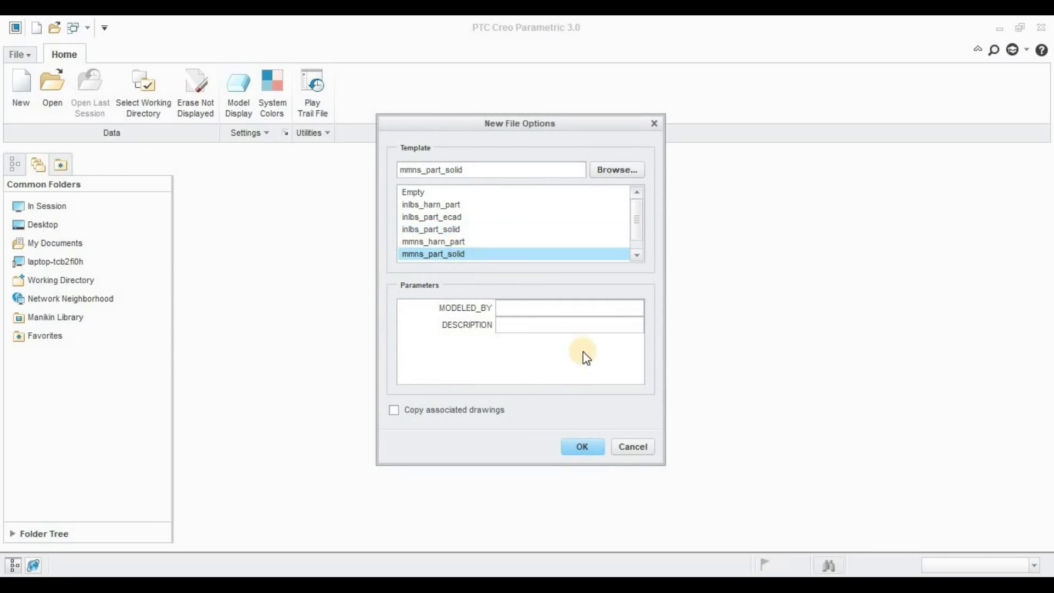
pyautogui.click(578, 448)
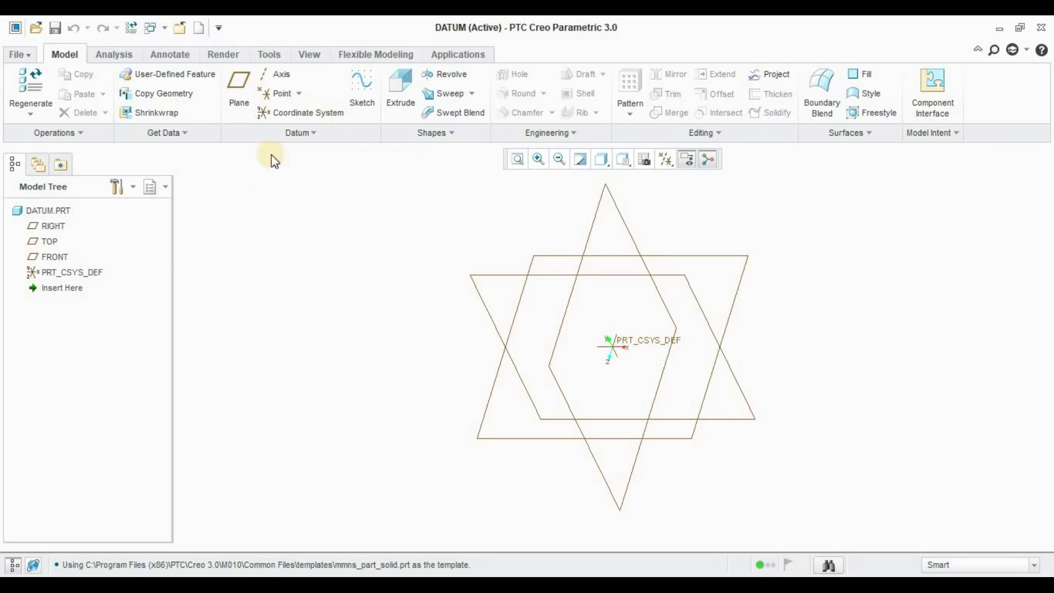
# Step: Start an Extrude on the TOP plane and sketch a circle centred on the origin
pyautogui.click(501, 487)
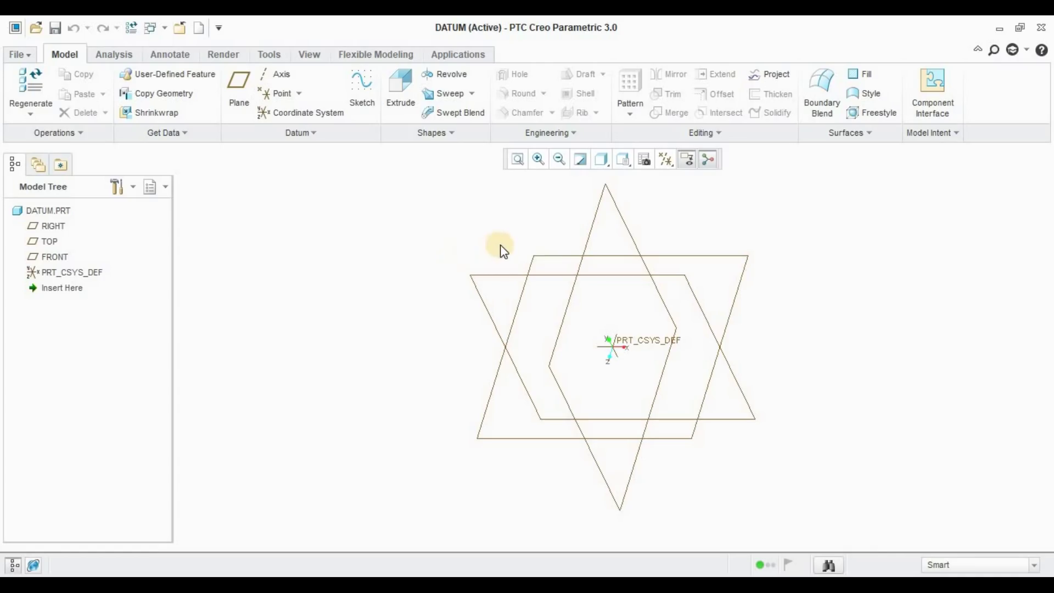
pyautogui.click(565, 258)
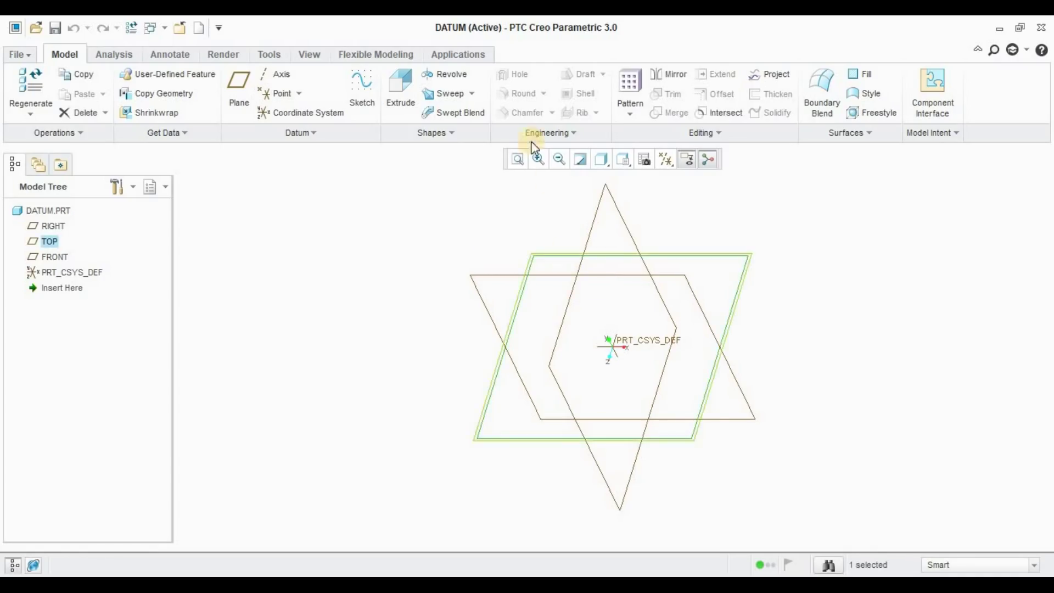
pyautogui.click(404, 99)
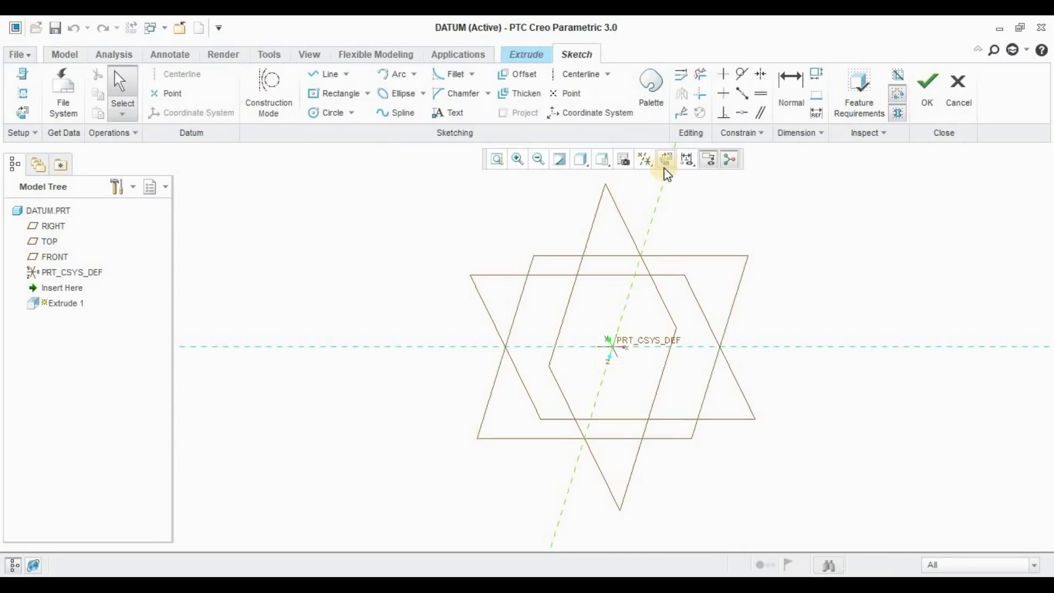
pyautogui.click(663, 160)
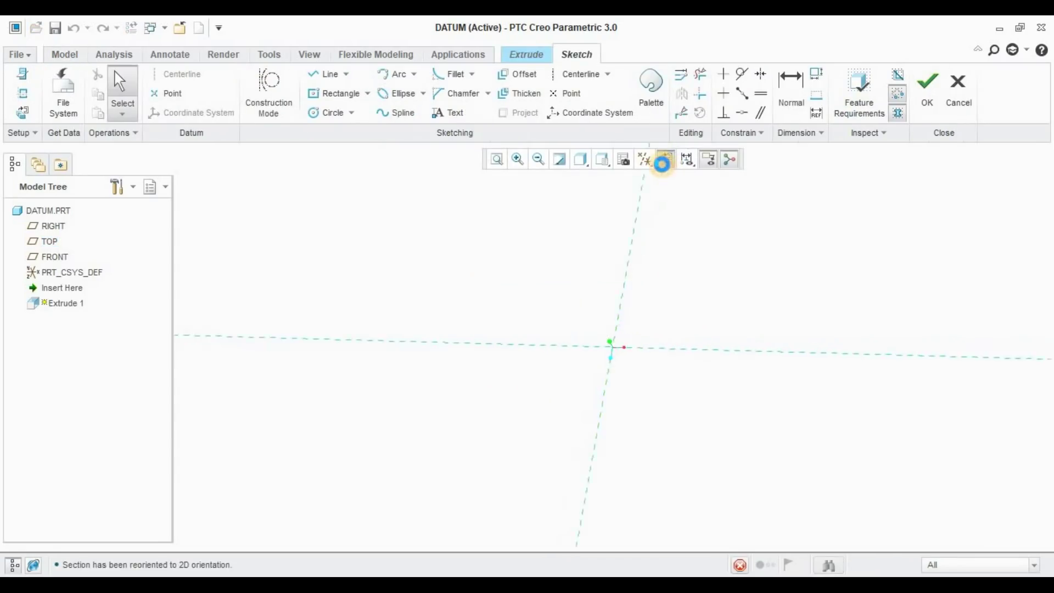
pyautogui.click(332, 113)
pyautogui.click(611, 348)
pyautogui.click(742, 255)
pyautogui.middleClick(867, 266)
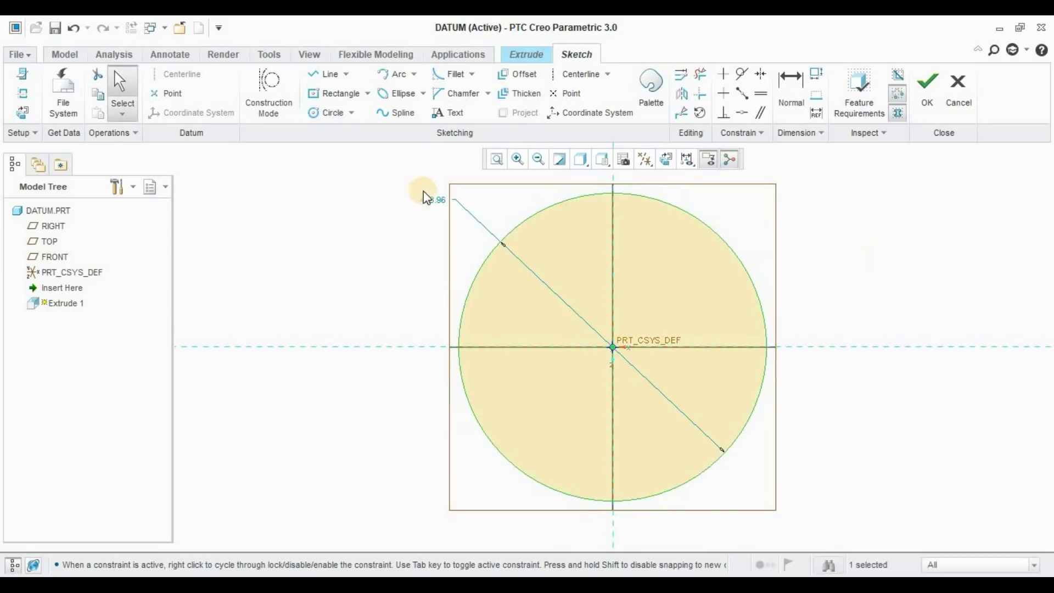
# Step: Set the circle's diameter to 400 mm and finish the sketch
pyautogui.doubleClick(427, 200)
pyautogui.press('BackSpace')
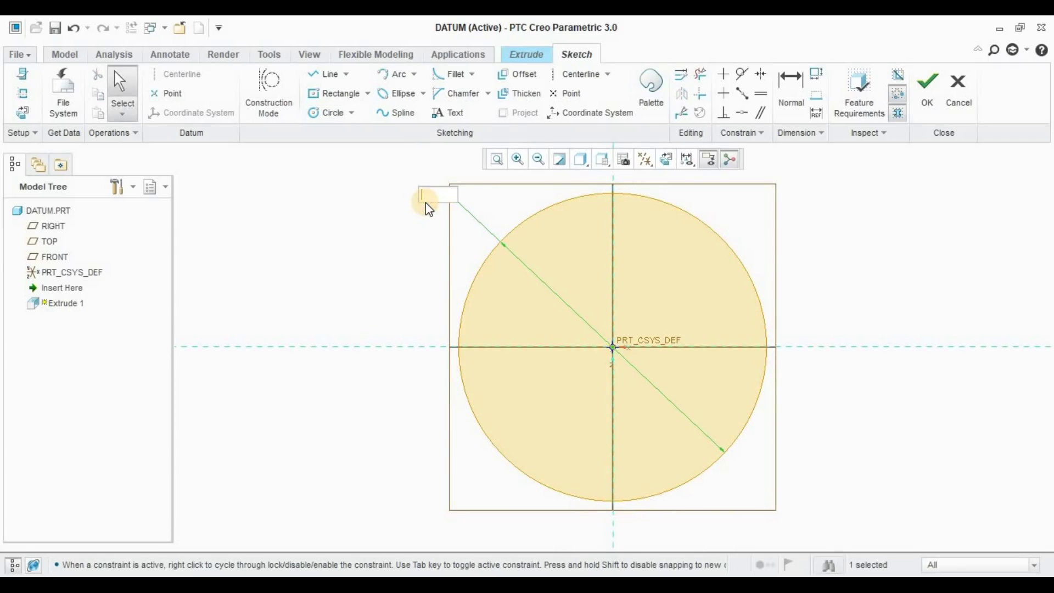
pyautogui.write('400')
pyautogui.press('Return')
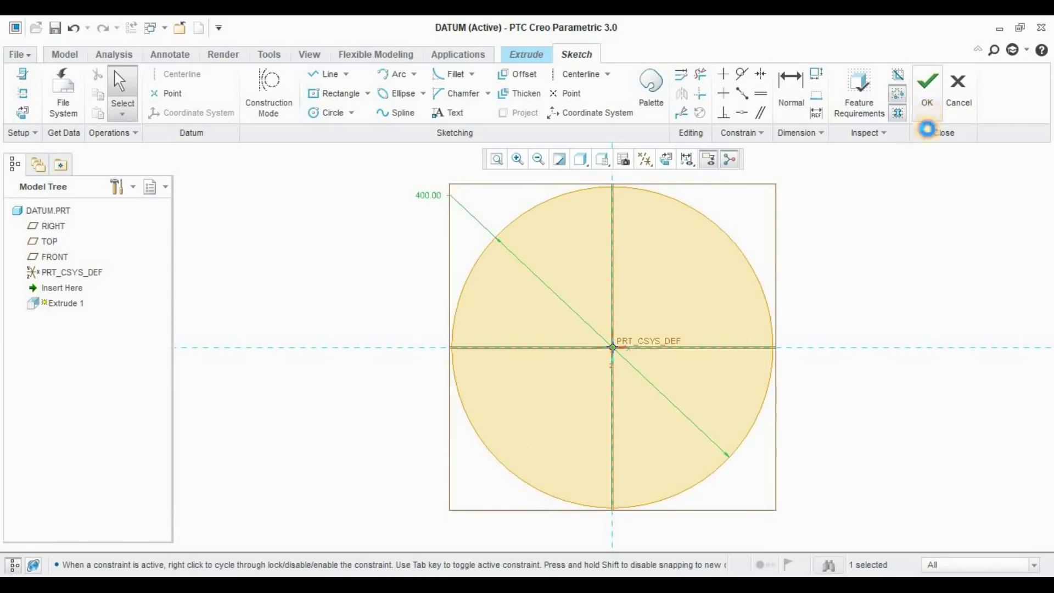
pyautogui.click(927, 99)
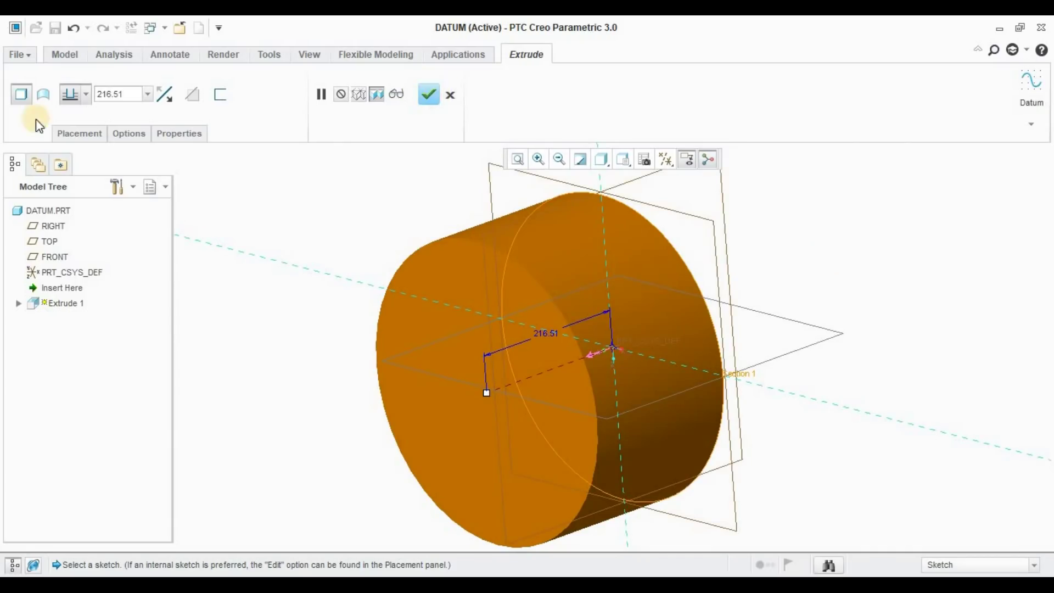
# Step: Extrude the circle to a depth of 200 mm as a solid cylinder
pyautogui.doubleClick(134, 94)
pyautogui.press('BackSpace')
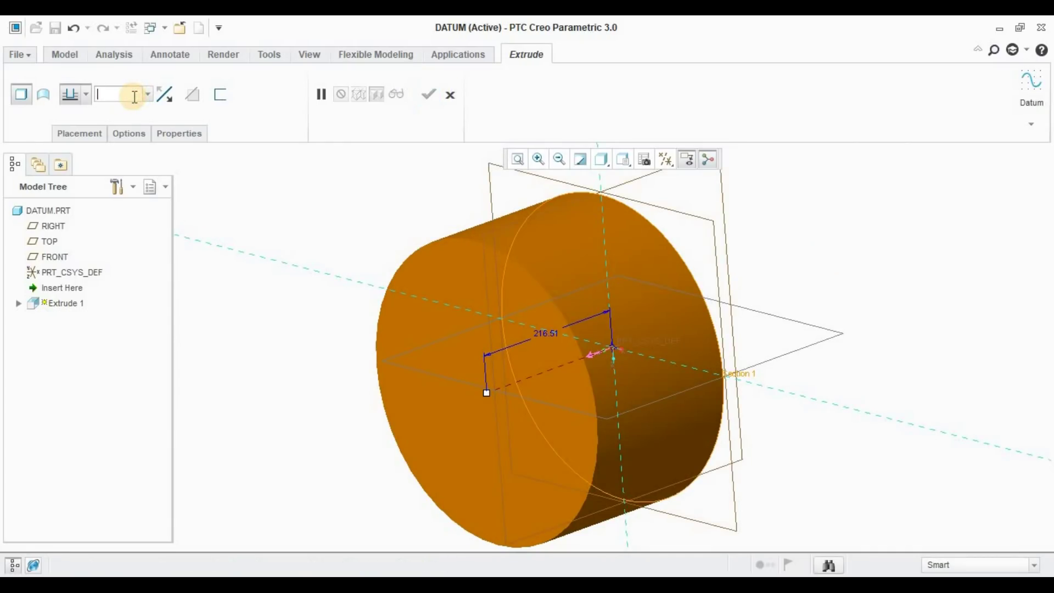
pyautogui.write('200')
pyautogui.press('Return')
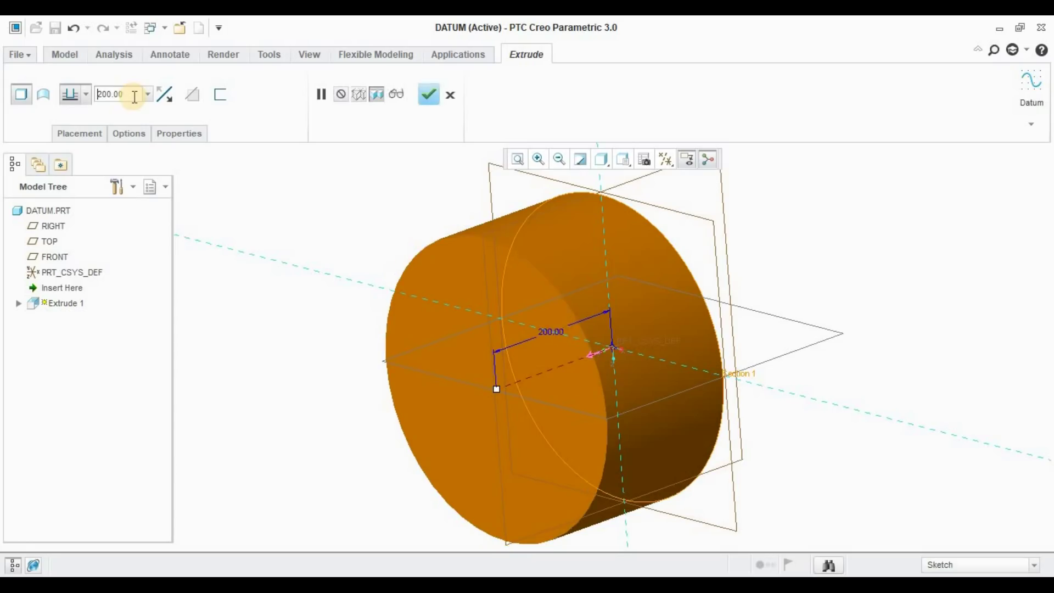
pyautogui.click(425, 96)
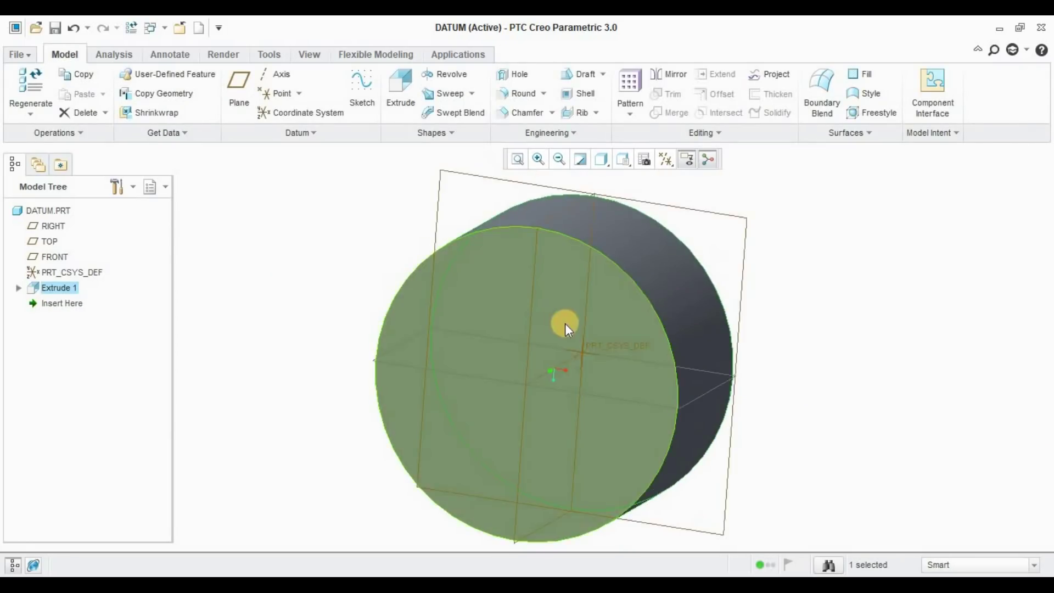
pyautogui.moveTo(544, 325); pyautogui.dragTo(512, 318, button='middle')
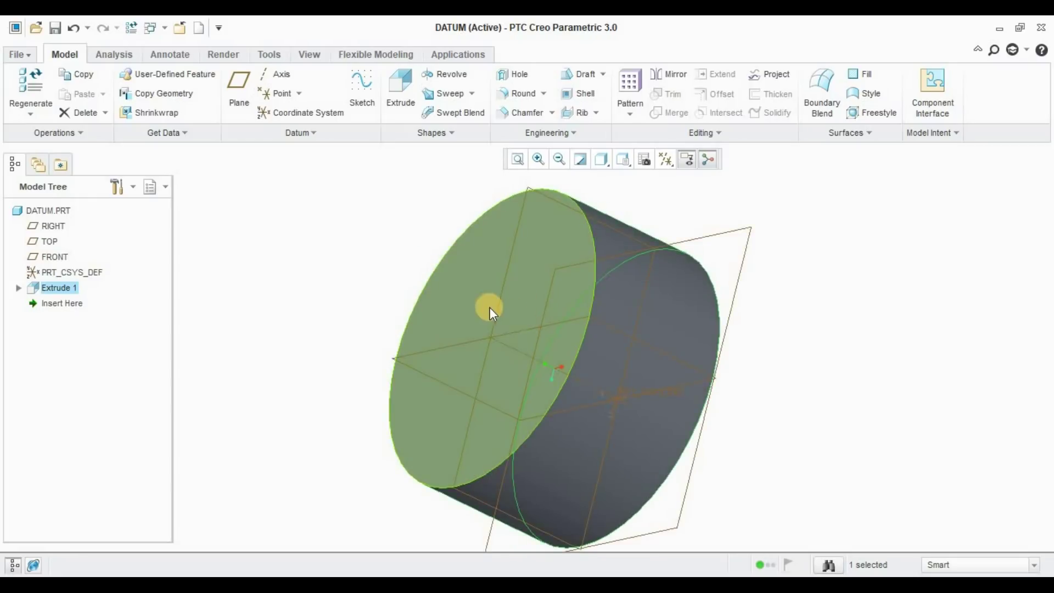
pyautogui.moveTo(471, 298); pyautogui.dragTo(447, 379, button='middle')
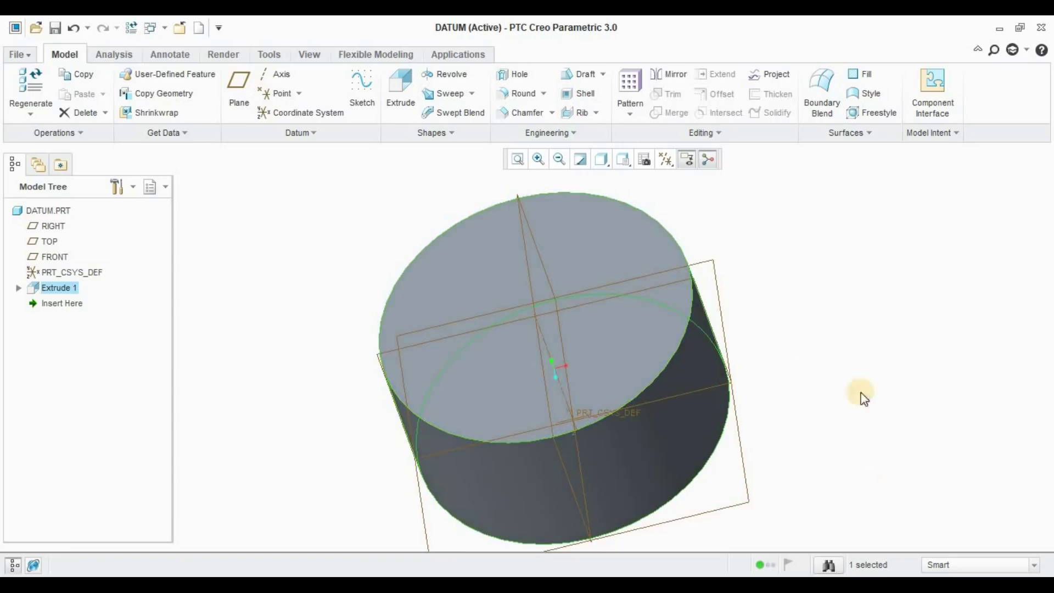
pyautogui.moveTo(800, 331); pyautogui.dragTo(799, 364, button='middle')
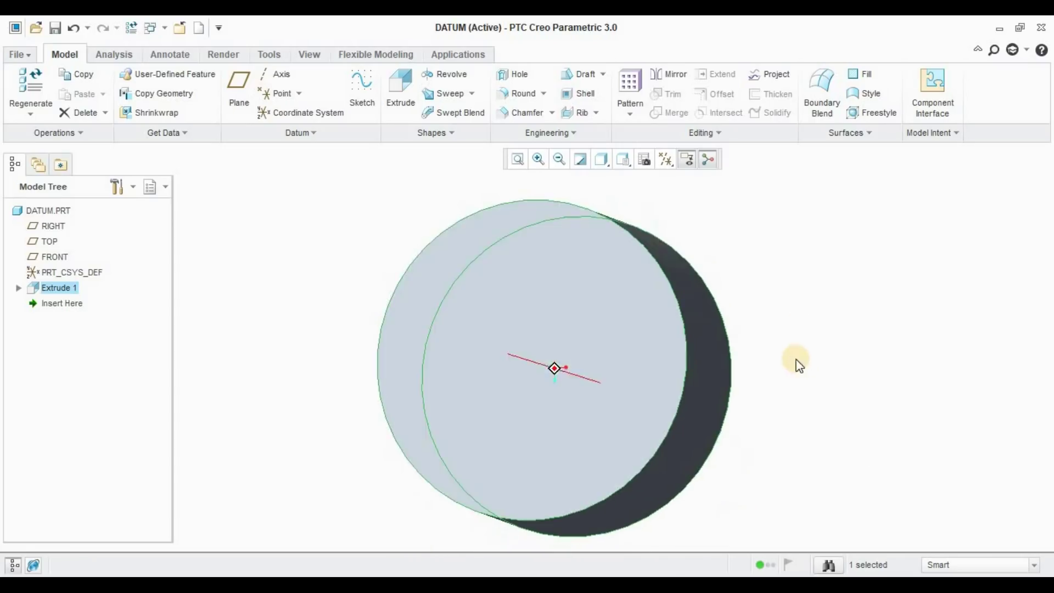
pyautogui.moveTo(629, 278); pyautogui.dragTo(637, 277, button='middle')
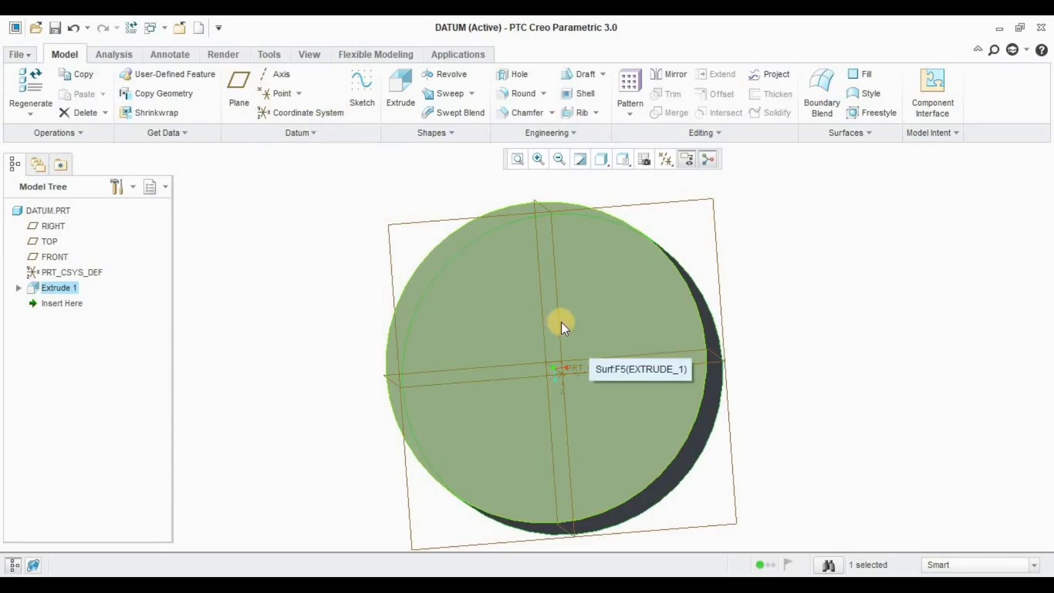
pyautogui.hotkey('ctrl', 'd')
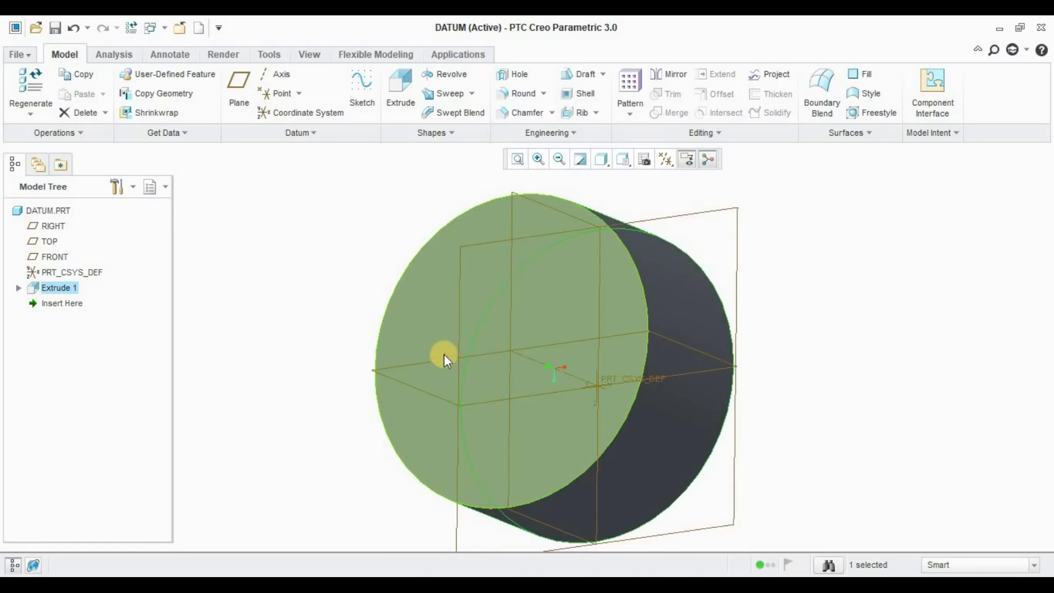
pyautogui.moveTo(499, 394); pyautogui.dragTo(738, 379, button='middle')
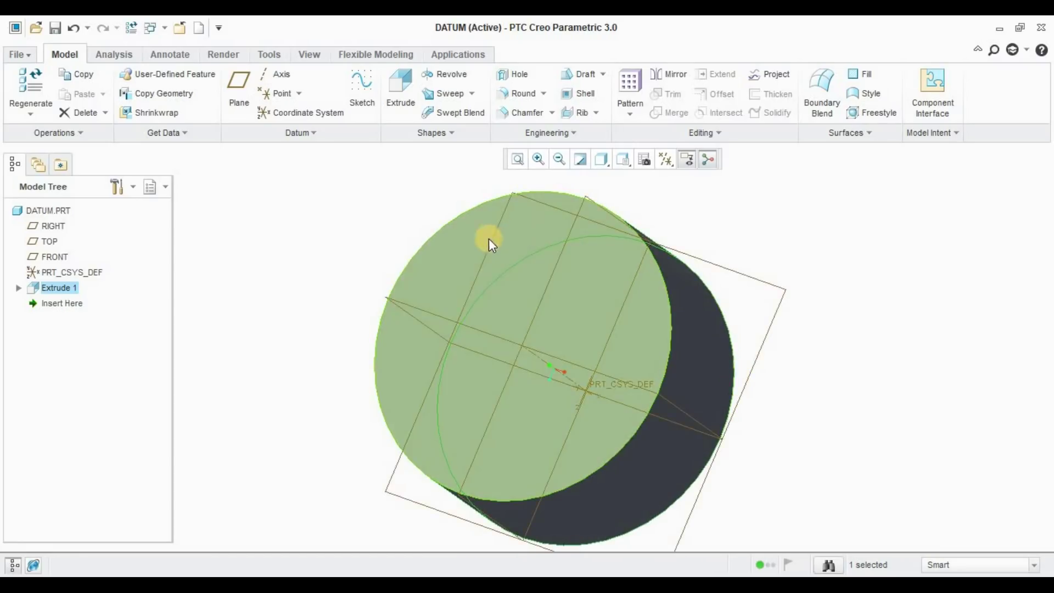
# Step: Start a new datum plane and remove the preselected extrude surface from its references
pyautogui.click(246, 96)
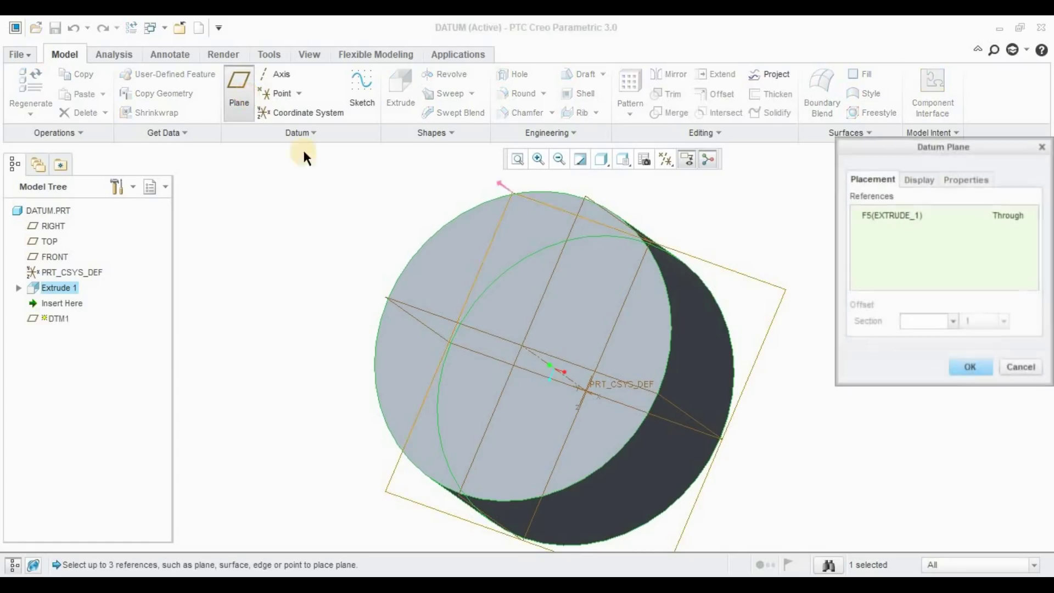
pyautogui.moveTo(775, 314)
pyautogui.mouseDown(button='middle')
pyautogui.moveTo(751, 316)
pyautogui.moveTo(768, 324)
pyautogui.mouseUp(button='middle')
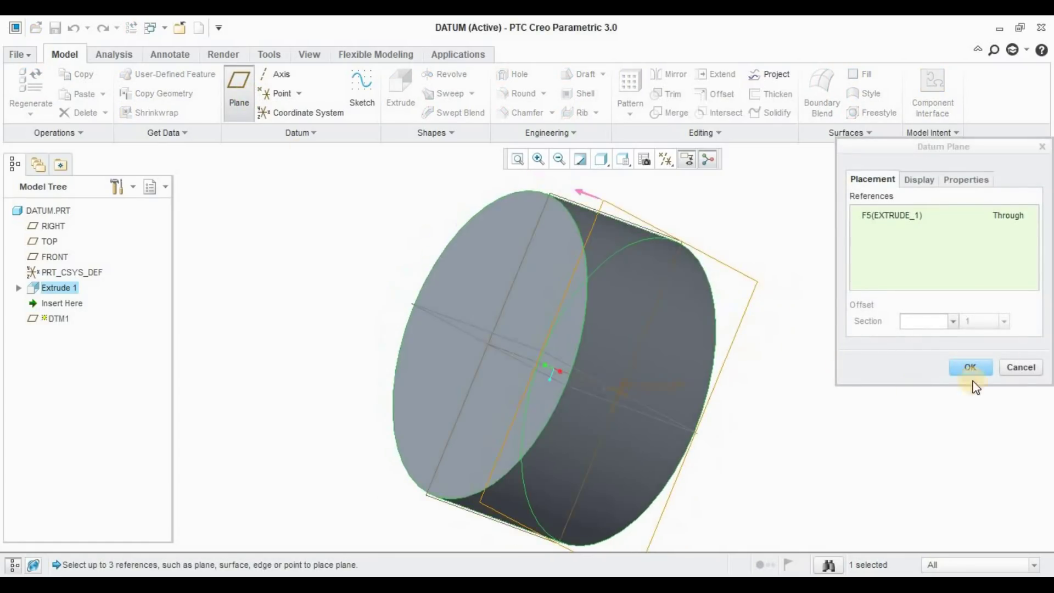
pyautogui.rightClick(916, 213)
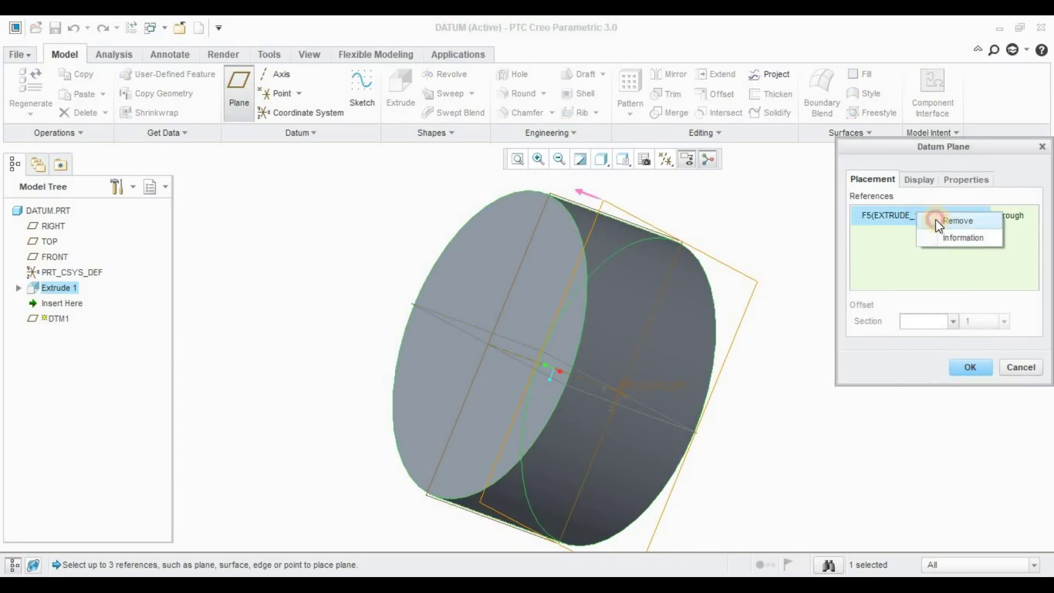
pyautogui.click(939, 220)
pyautogui.moveTo(828, 307); pyautogui.dragTo(425, 487, button='middle')
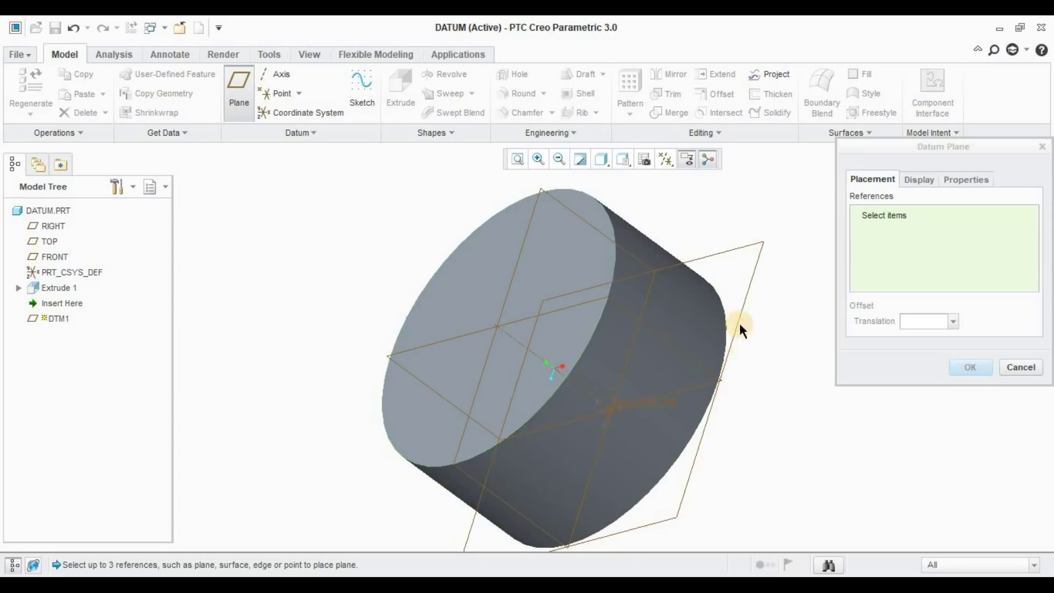
# Step: Create the datum plane parallel to the TOP plane at an offset of 100 mm
pyautogui.click(748, 290)
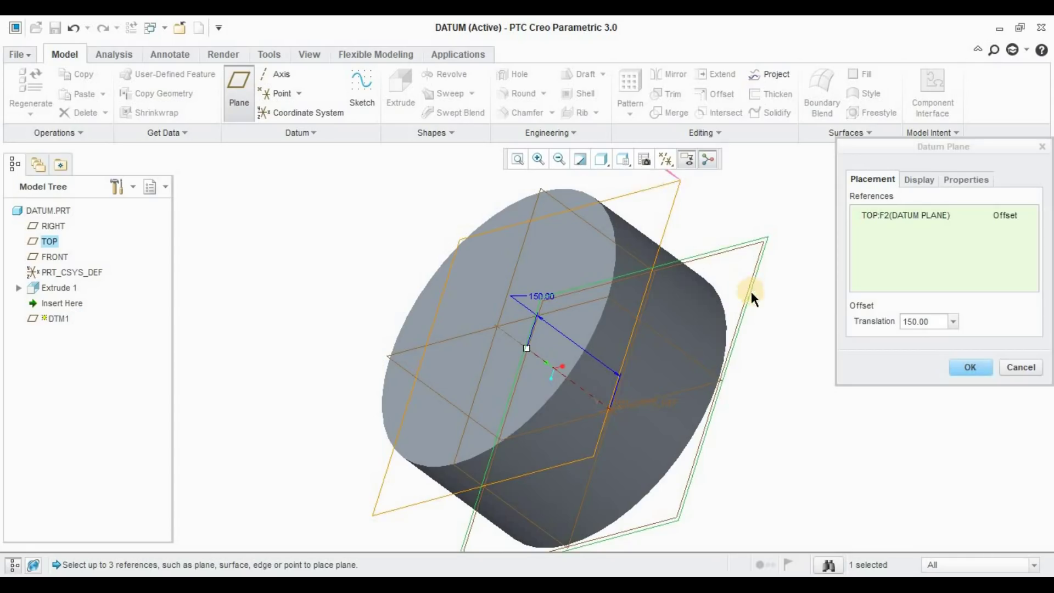
pyautogui.scroll(-2, 746, 299)
pyautogui.scroll(2, 746, 288)
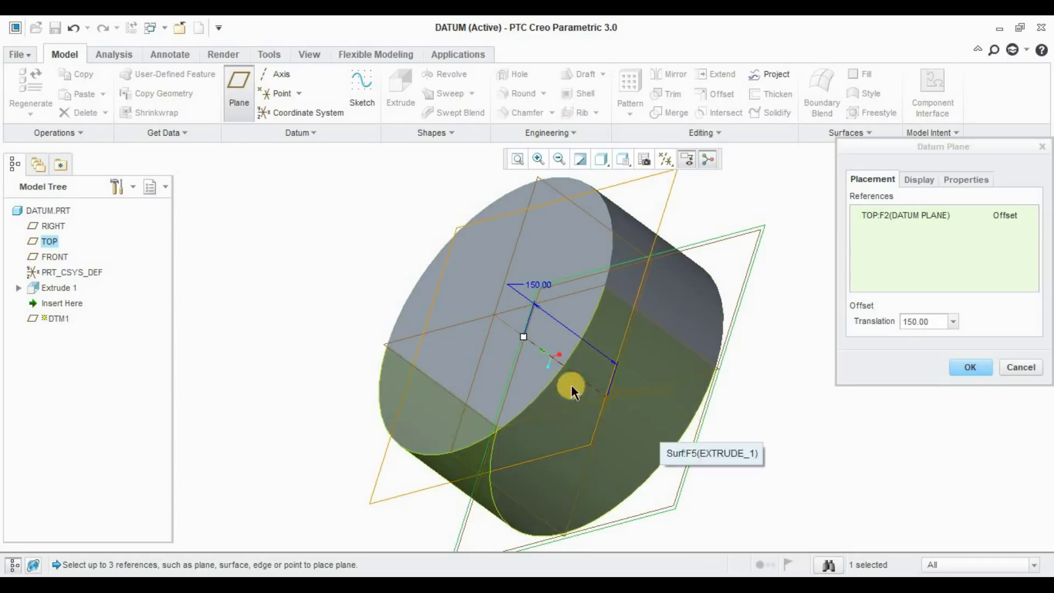
pyautogui.moveTo(525, 337); pyautogui.dragTo(576, 387)
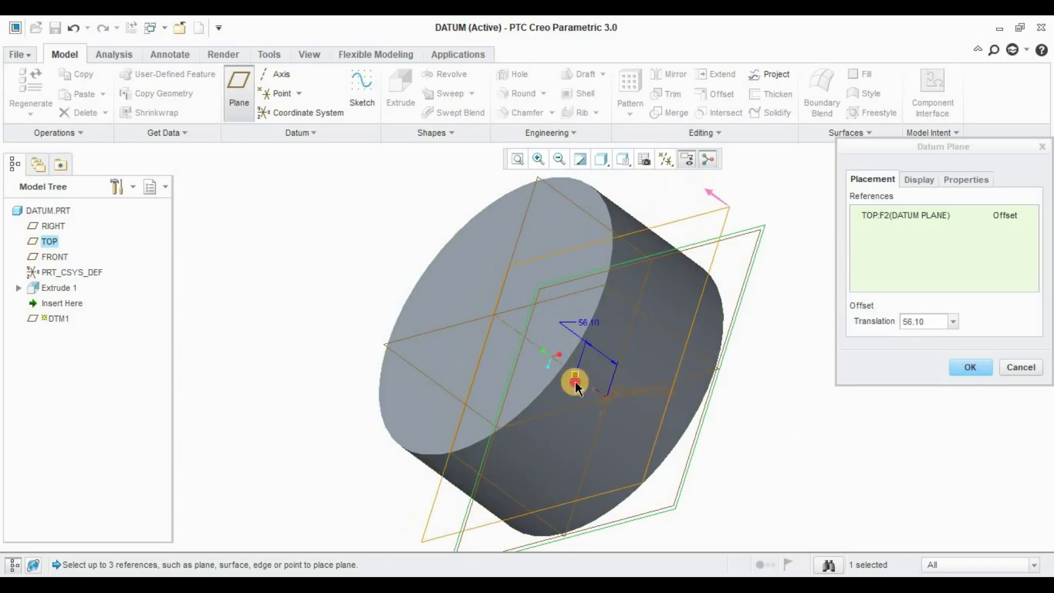
pyautogui.doubleClick(590, 320)
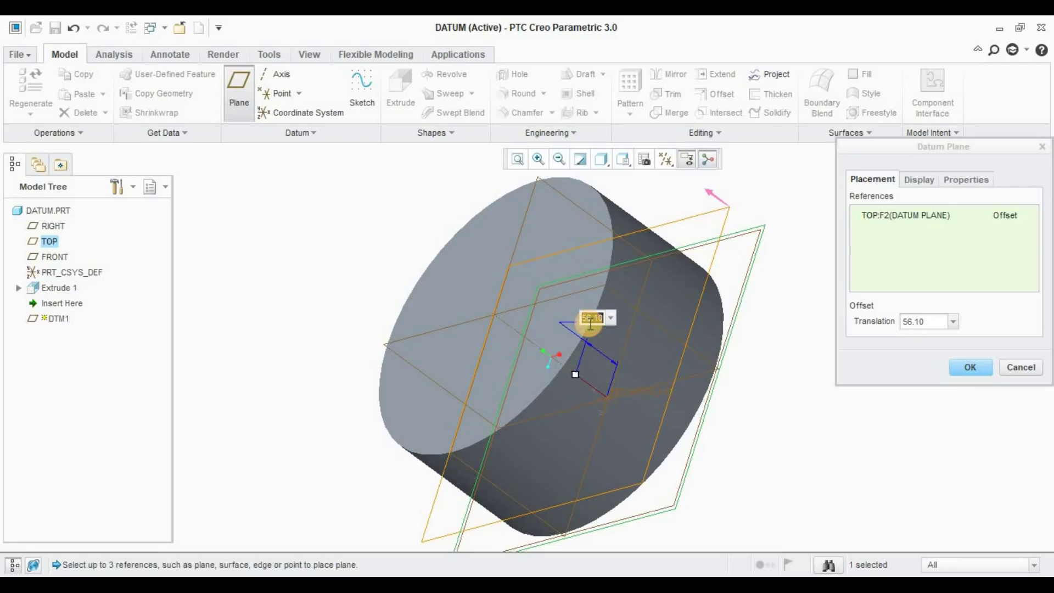
pyautogui.press('BackSpace')
pyautogui.write('100')
pyautogui.press('Return')
pyautogui.moveTo(746, 388); pyautogui.dragTo(715, 308, button='middle')
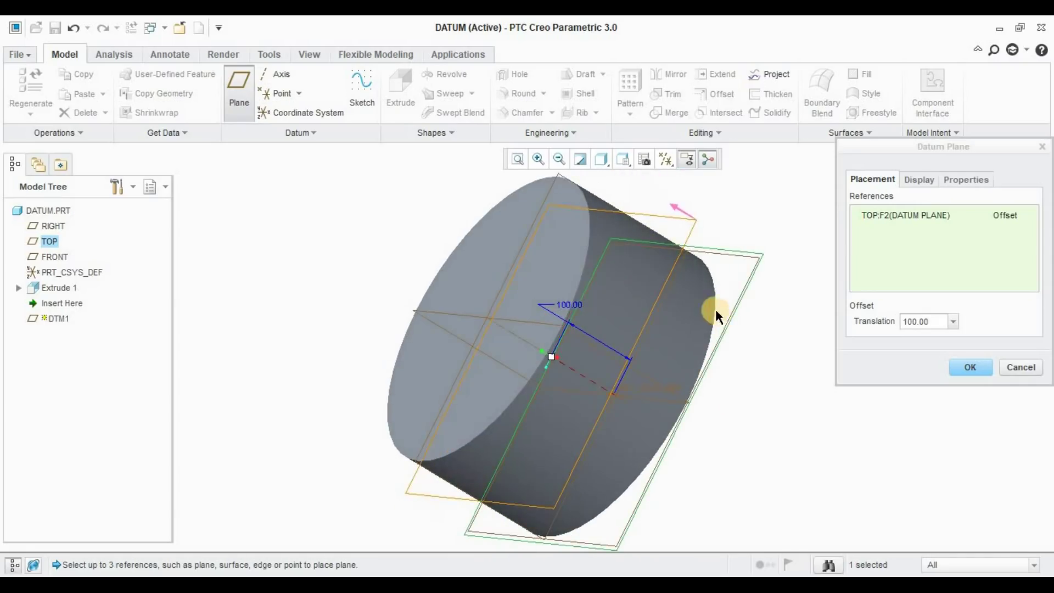
pyautogui.click(969, 367)
# Step: Create a datum plane through the cylinder's axis, rotated 45° from the RIGHT plane
pyautogui.moveTo(705, 382); pyautogui.dragTo(821, 377, button='middle')
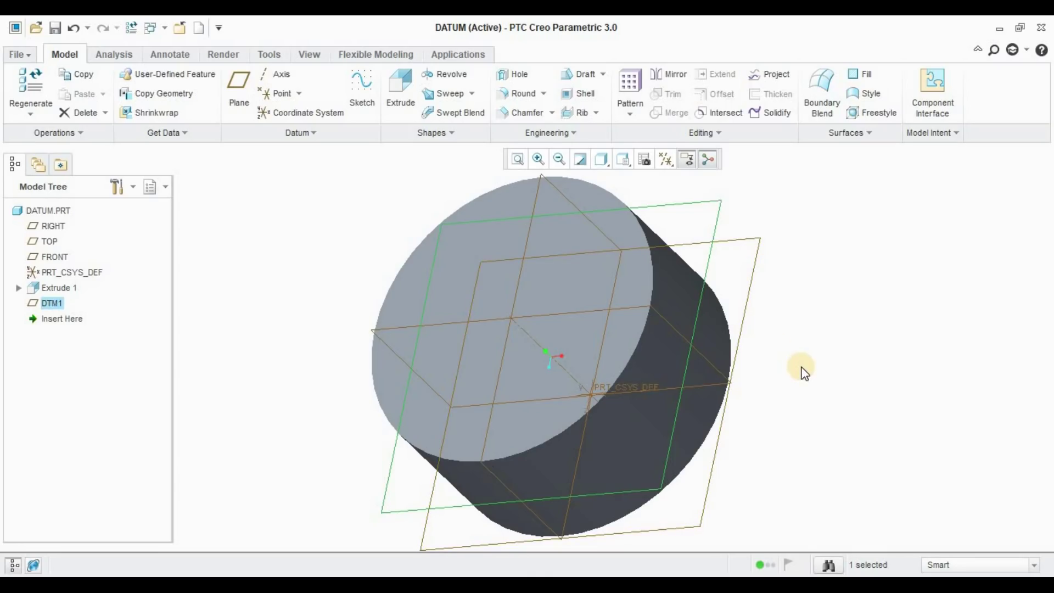
pyautogui.moveTo(821, 376); pyautogui.dragTo(823, 381, button='middle')
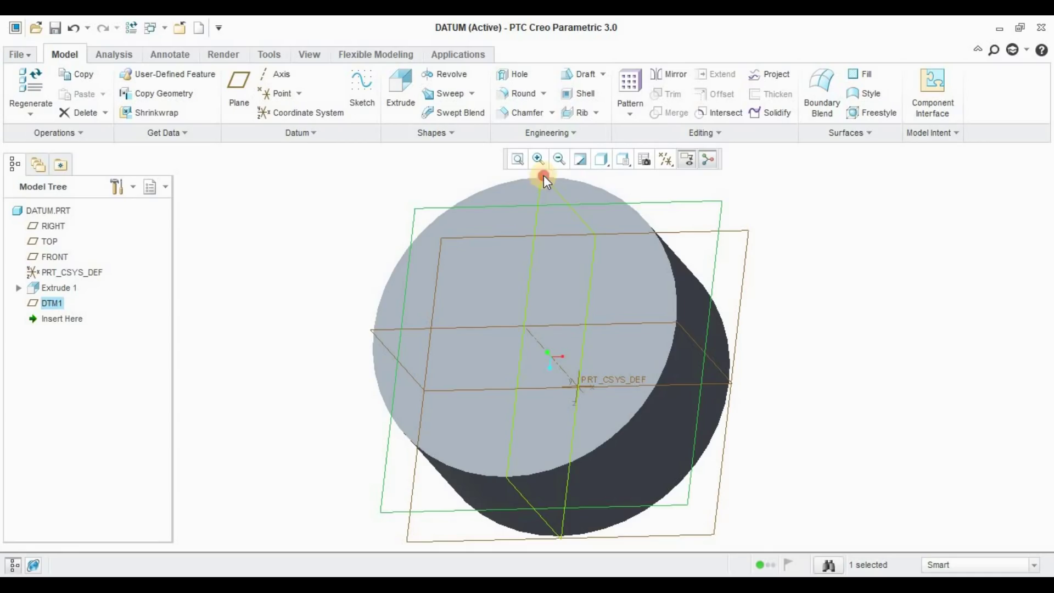
pyautogui.click(543, 177)
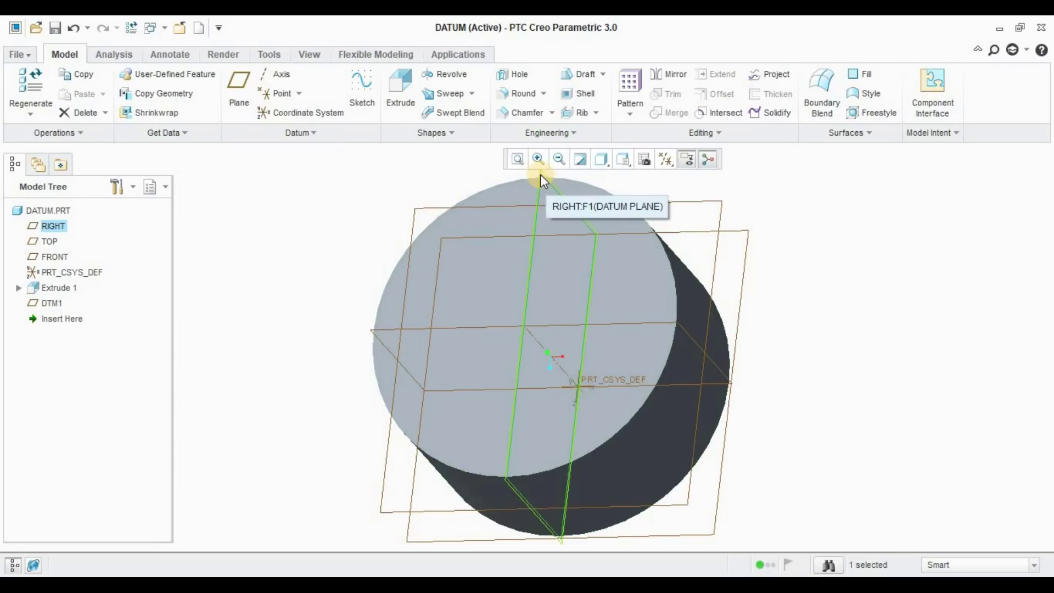
pyautogui.click(237, 91)
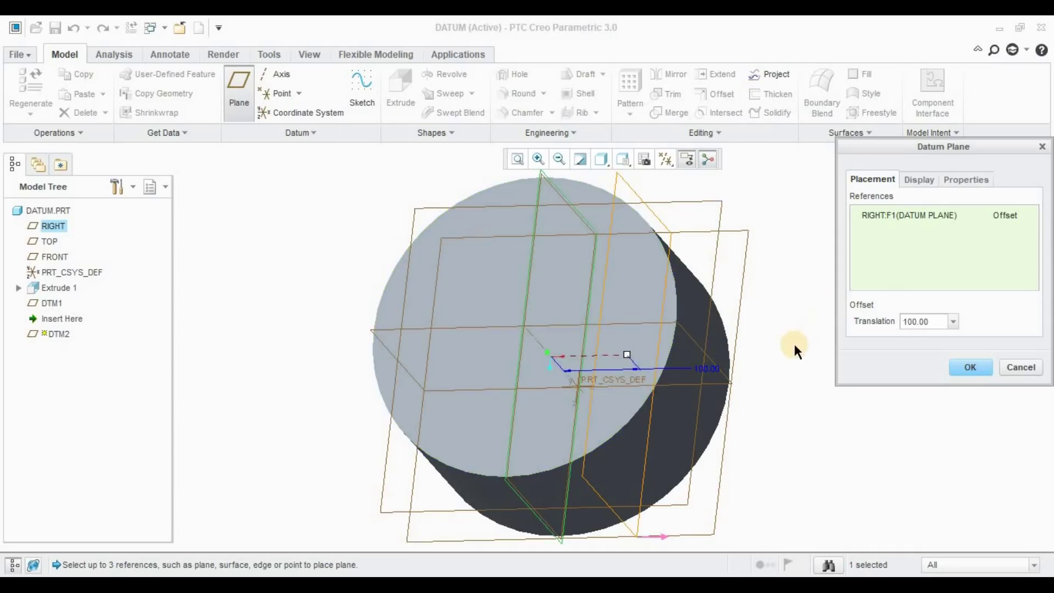
pyautogui.keyDown('ctrl'); pyautogui.click(534, 337); pyautogui.keyUp('ctrl')
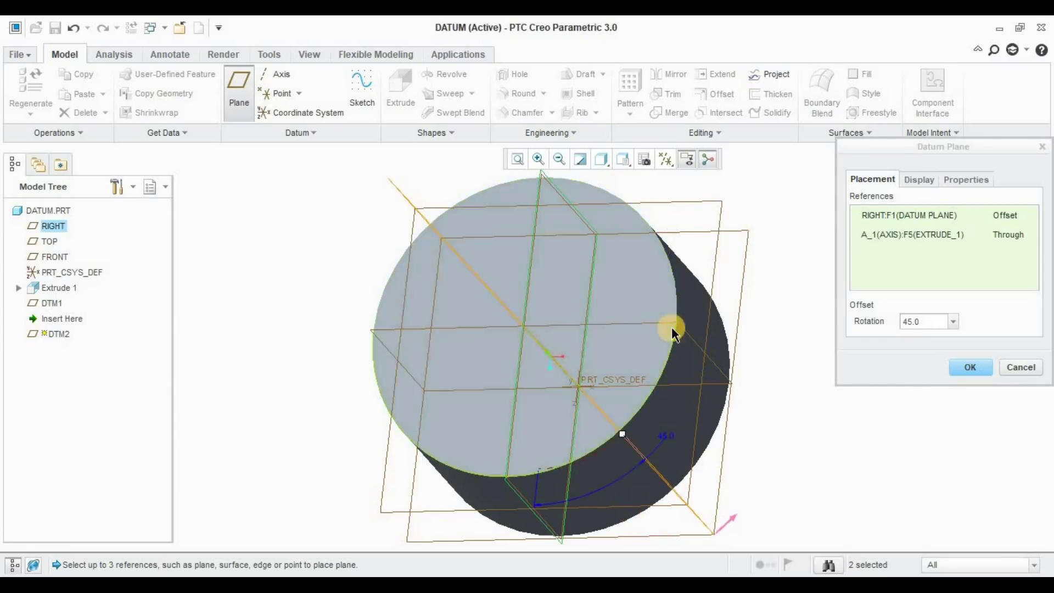
pyautogui.moveTo(670, 327); pyautogui.dragTo(691, 325, button='middle')
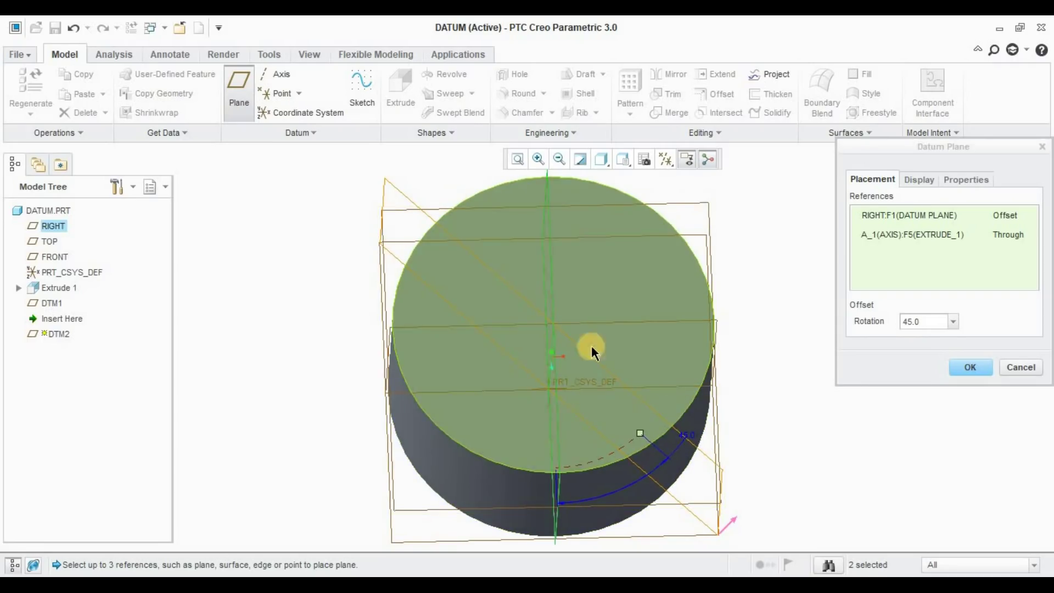
pyautogui.doubleClick(687, 435)
pyautogui.press('Return')
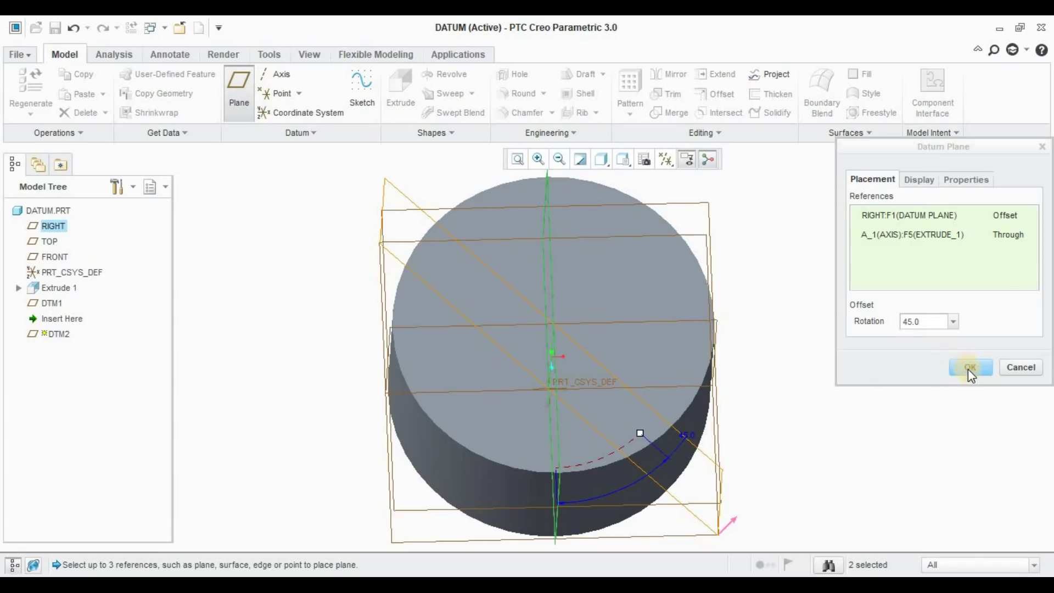
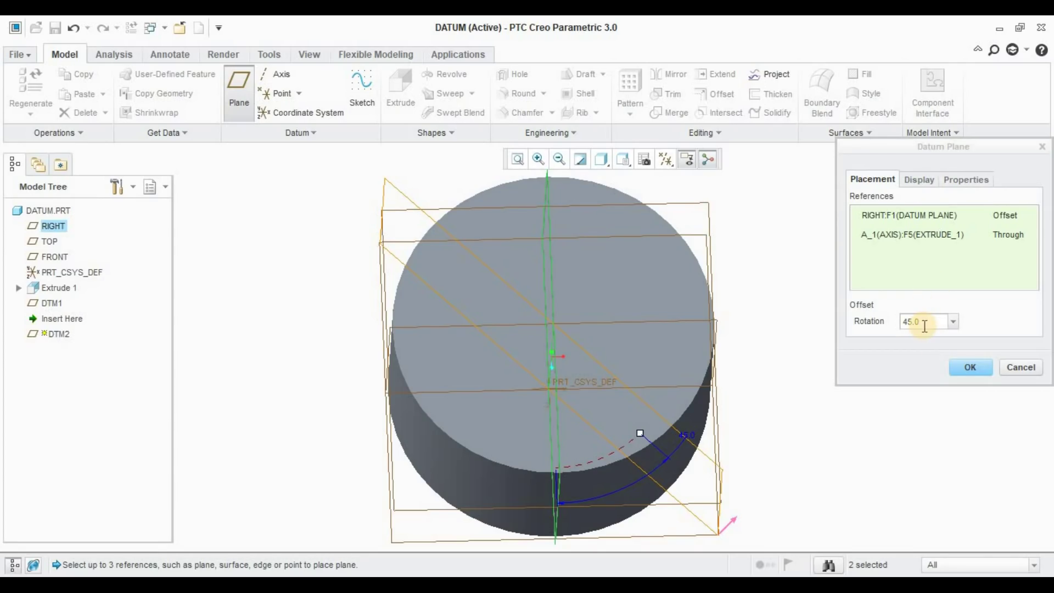
pyautogui.click(980, 372)
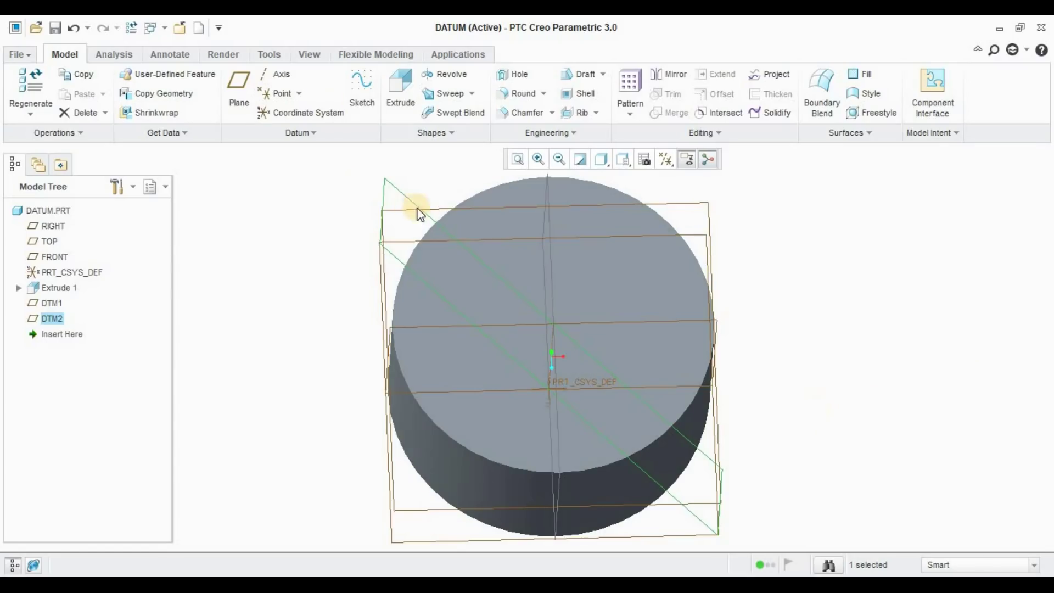
# Step: Start an extrude sketch on the 45° datum plane DTM2 and orient the view parallel to the sketch
pyautogui.click(404, 193)
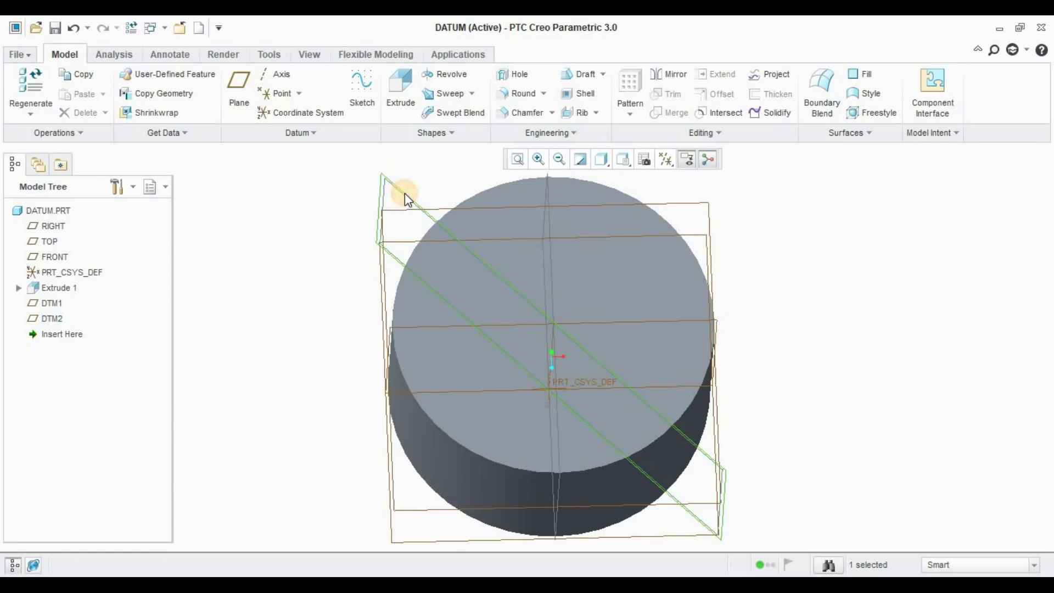
pyautogui.click(406, 118)
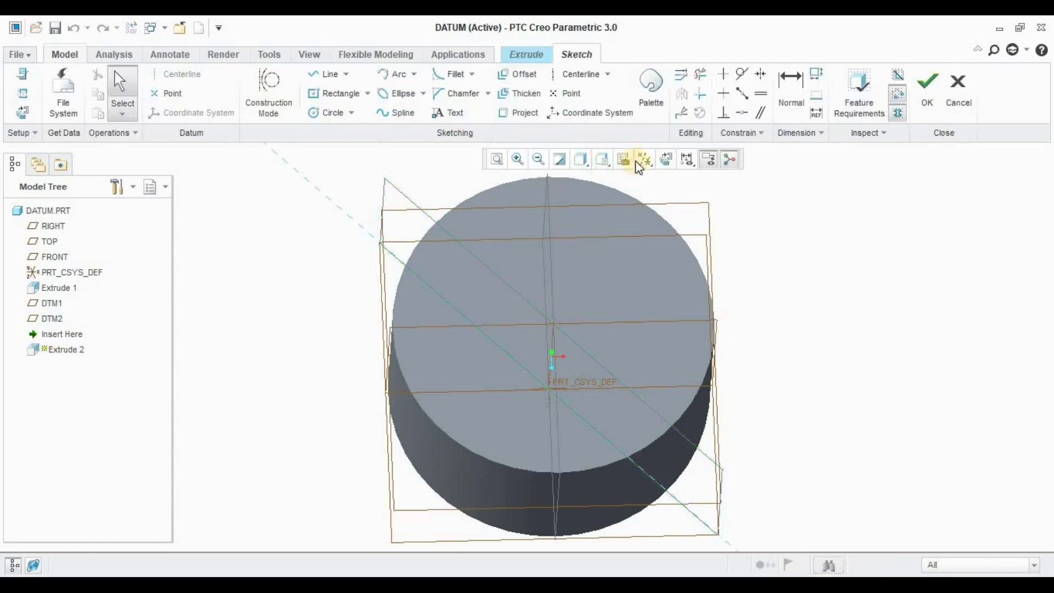
pyautogui.click(665, 158)
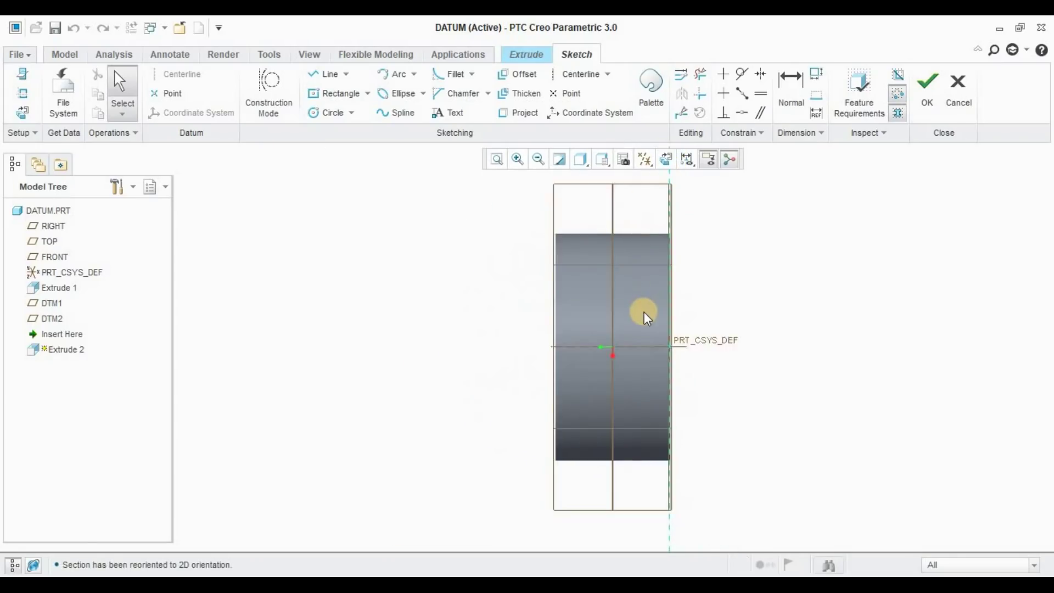
pyautogui.scroll(2, 515, 360)
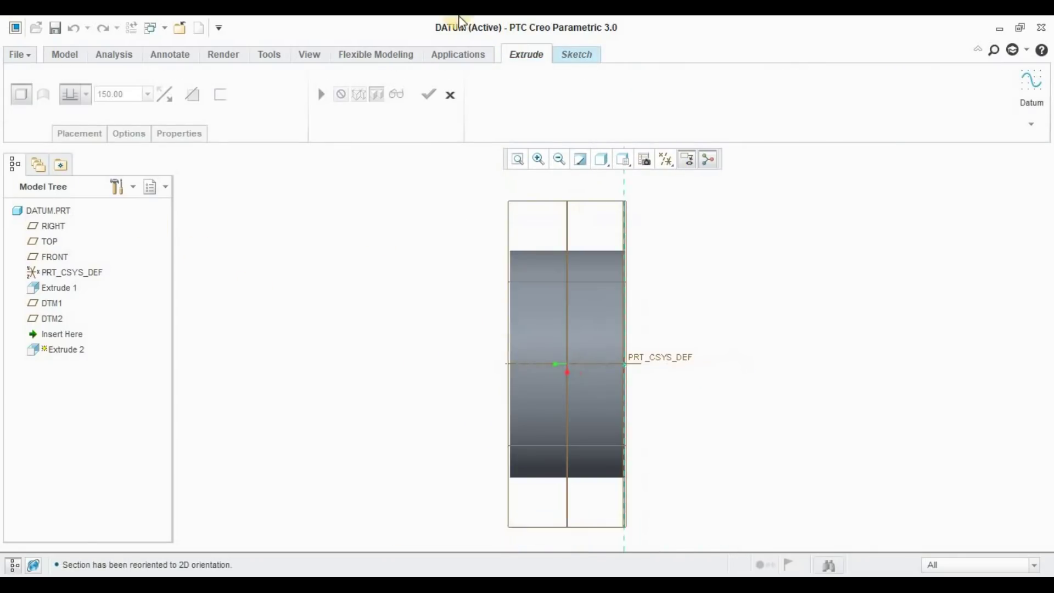
pyautogui.click(591, 54)
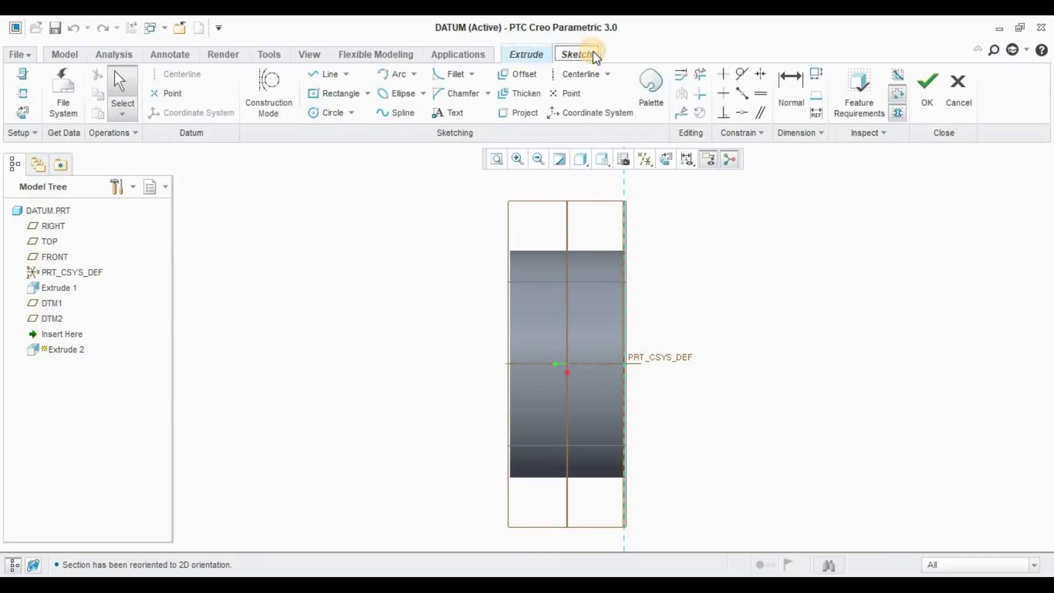
# Step: Add the cylinder's silhouette edges, its end face, datum plane DTM1 and the horizontal centre line as sketch references
pyautogui.click(23, 95)
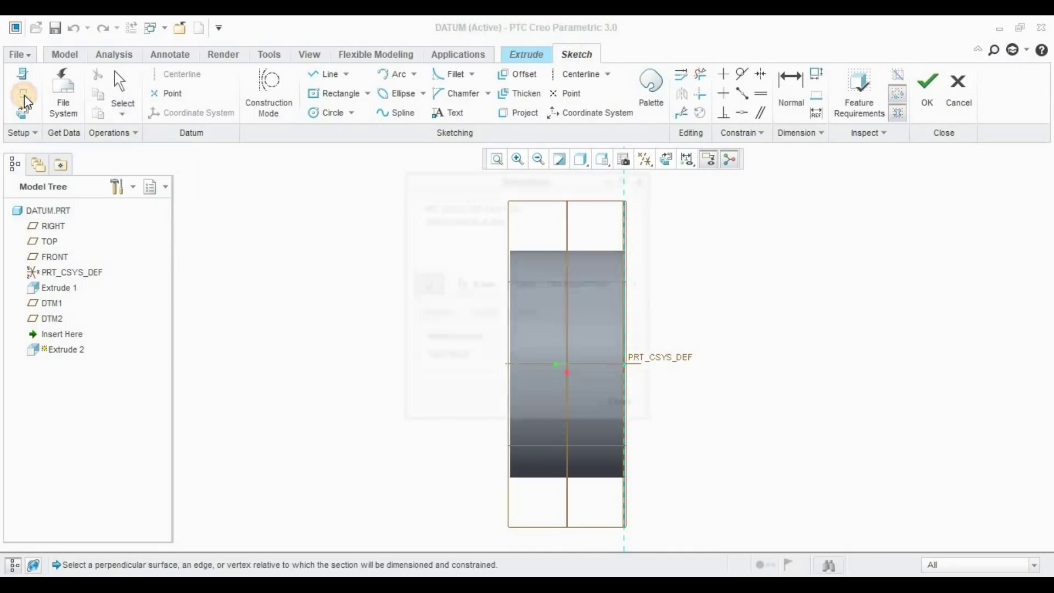
pyautogui.moveTo(506, 183); pyautogui.dragTo(942, 258)
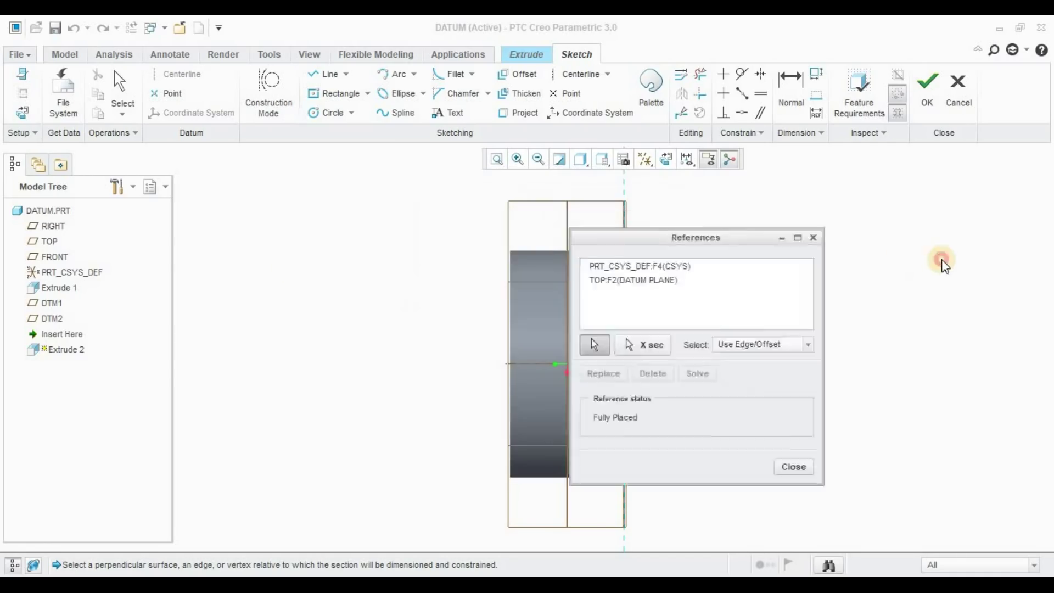
pyautogui.click(525, 262)
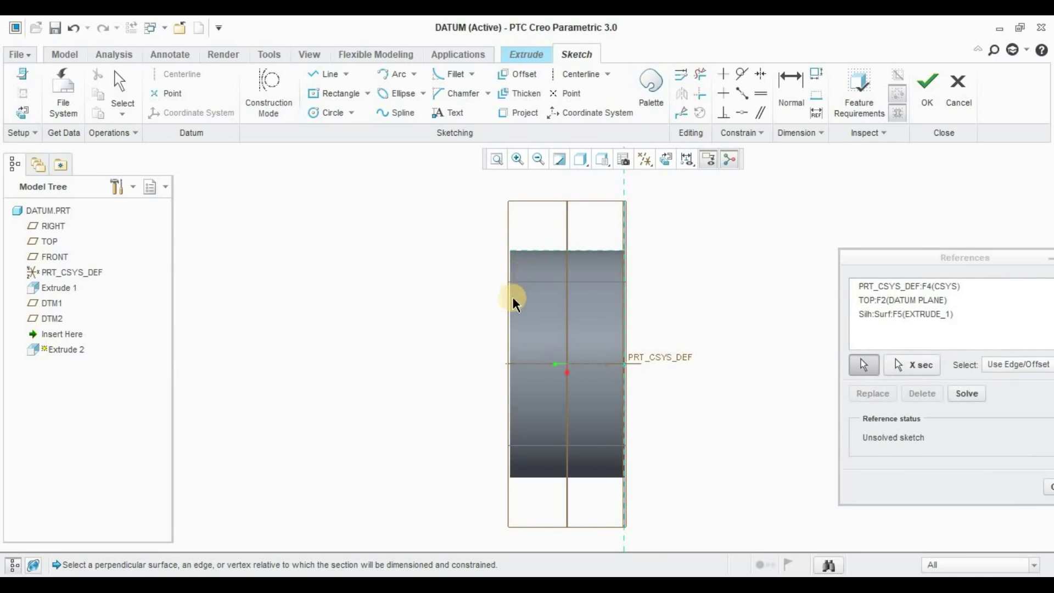
pyautogui.click(566, 329)
pyautogui.click(567, 332)
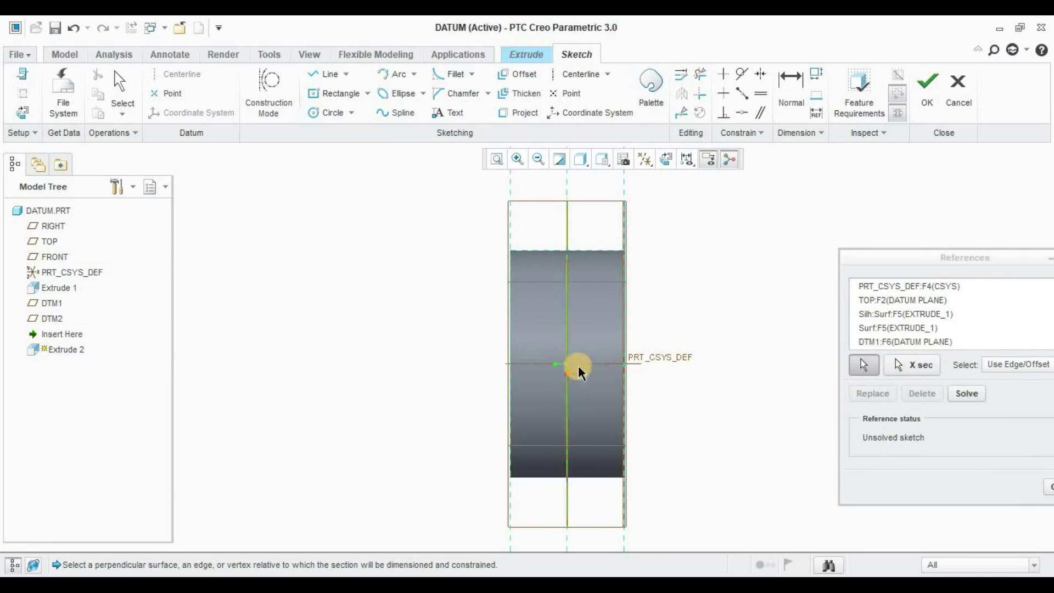
pyautogui.click(586, 363)
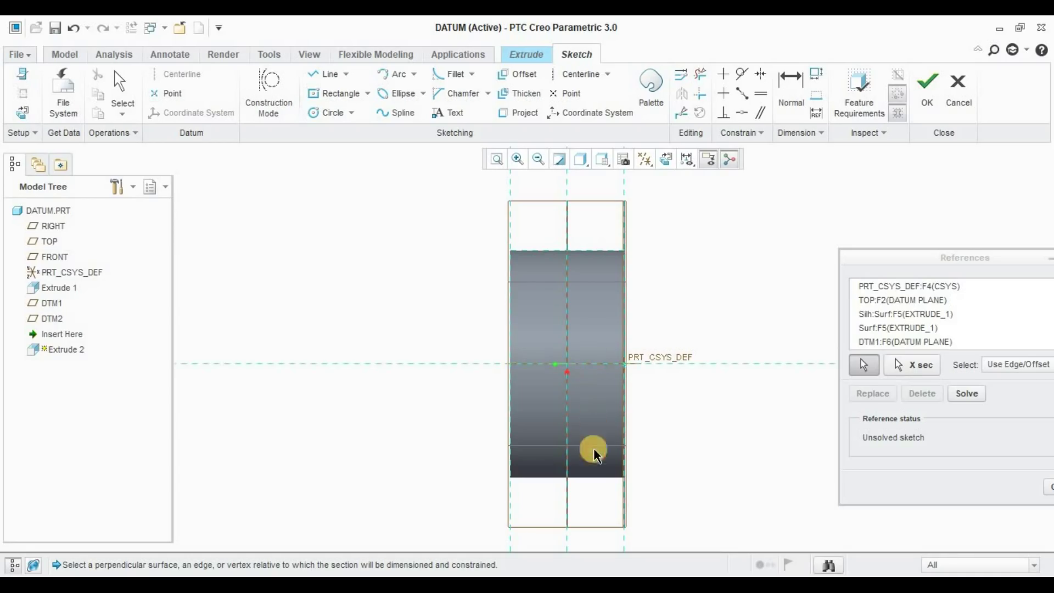
pyautogui.click(585, 447)
pyautogui.moveTo(982, 257); pyautogui.dragTo(909, 251)
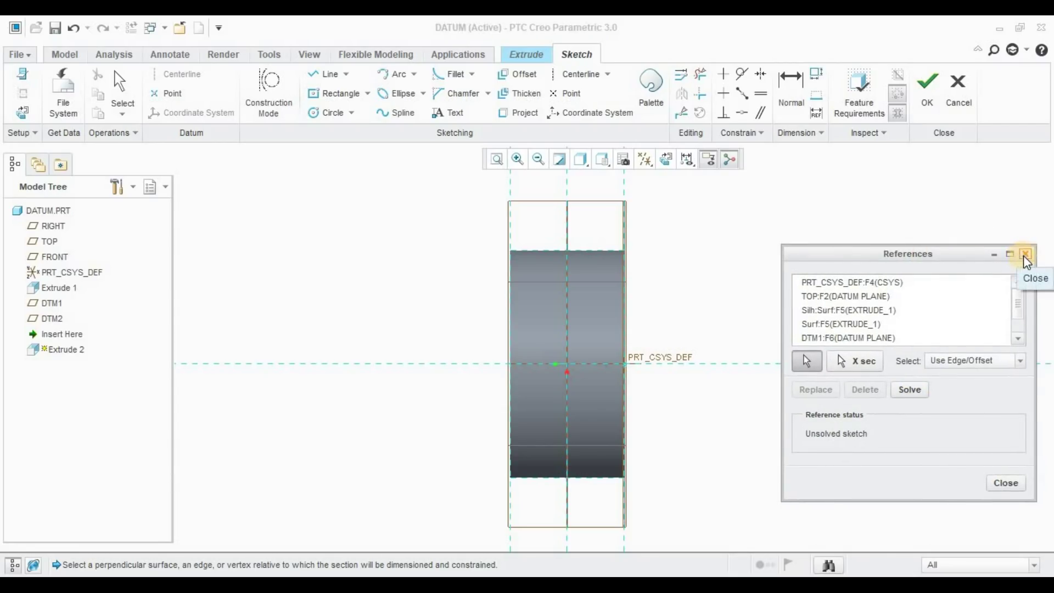
pyautogui.click(1025, 254)
# Step: Sketch a circle of 20 mm diameter centred where DTM1 crosses the horizontal reference, and finish the sketch
pyautogui.scroll(1, 696, 315)
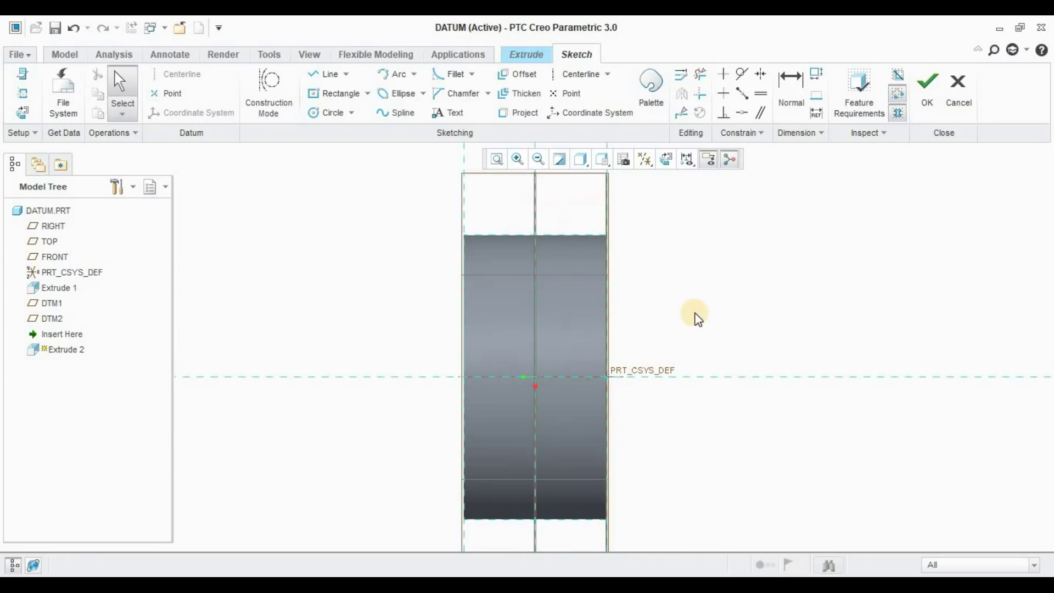
pyautogui.click(324, 115)
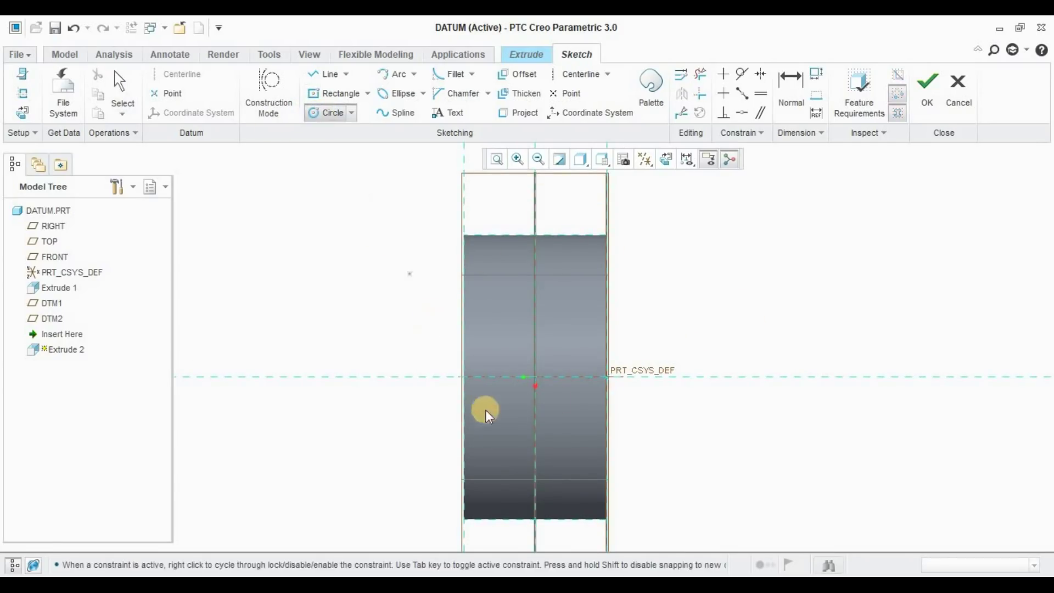
pyautogui.click(534, 378)
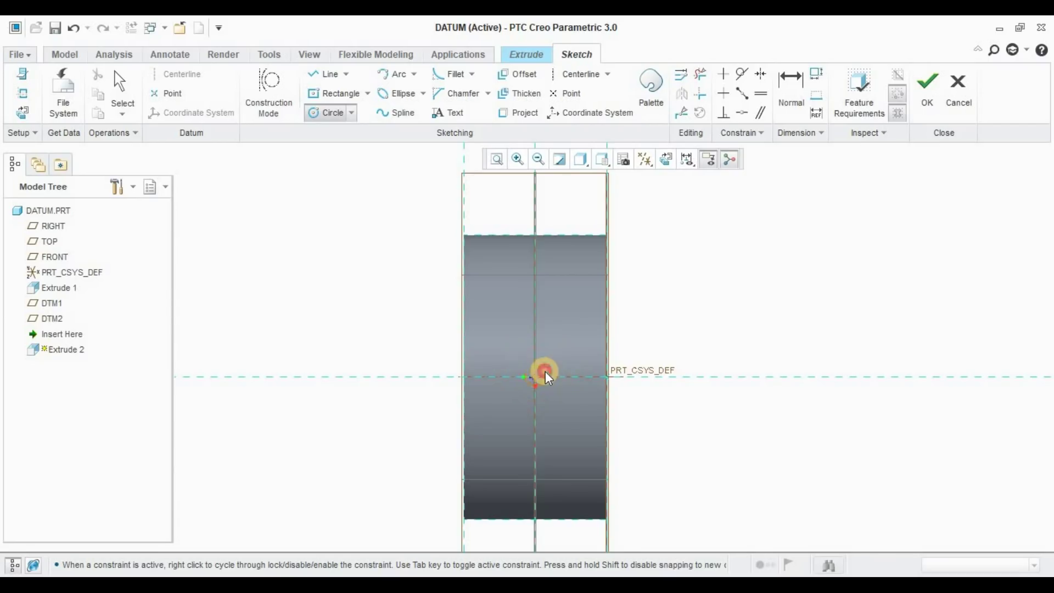
pyautogui.middleClick(558, 353)
pyautogui.doubleClick(512, 368)
pyautogui.press('BackSpace')
pyautogui.write('20')
pyautogui.press('Return')
pyautogui.click(933, 105)
# Step: Cut the circle through the cylinder as a symmetric Extrude removing material, about 841 mm deep in total
pyautogui.moveTo(909, 294); pyautogui.dragTo(806, 303, button='middle')
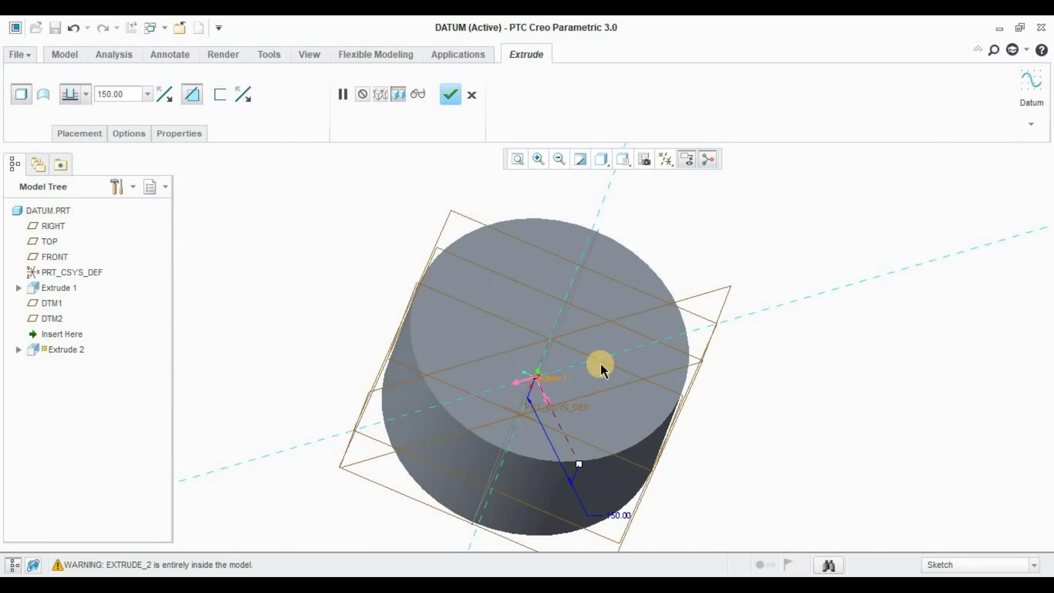
pyautogui.moveTo(601, 363); pyautogui.dragTo(601, 363, button='middle')
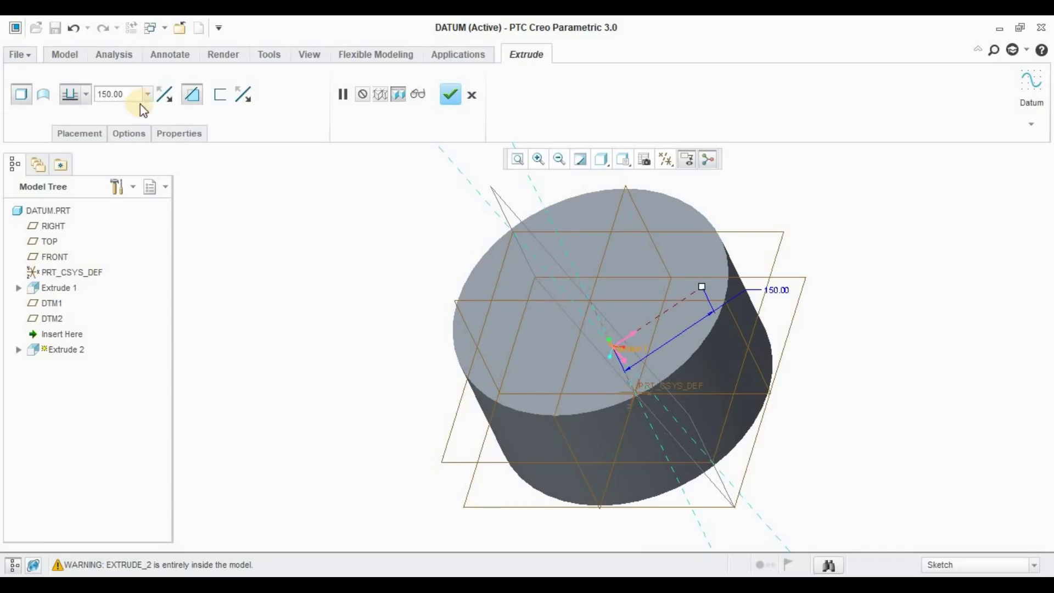
pyautogui.click(193, 94)
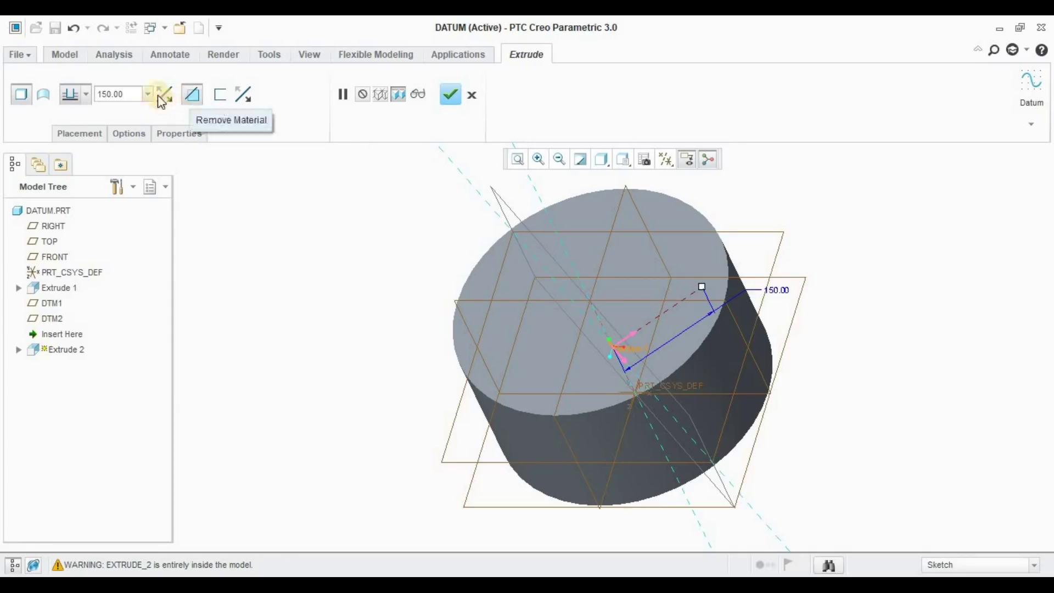
pyautogui.click(87, 96)
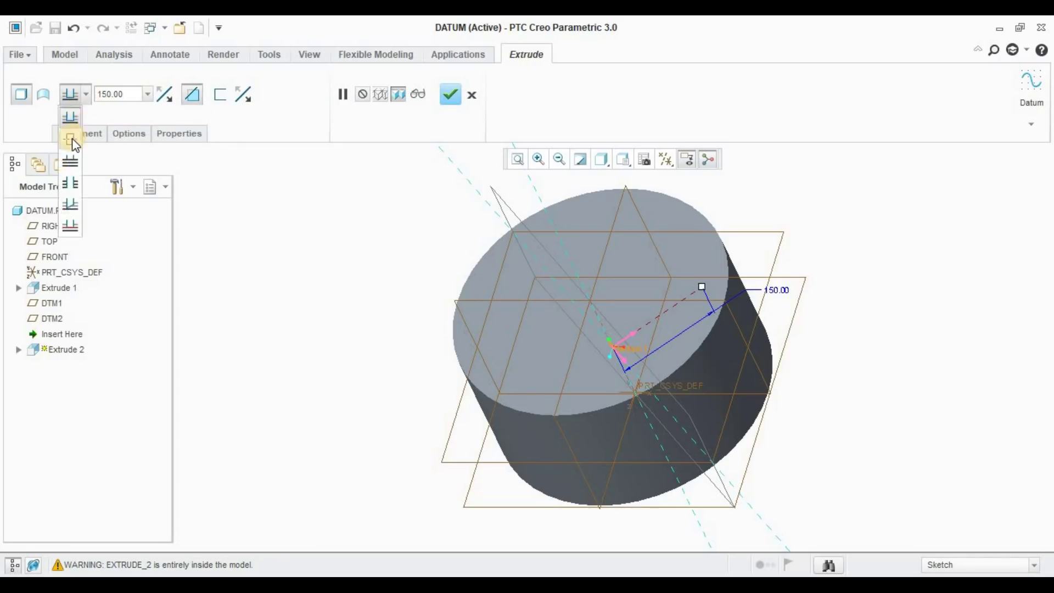
pyautogui.click(70, 220)
pyautogui.moveTo(657, 317); pyautogui.dragTo(862, 179)
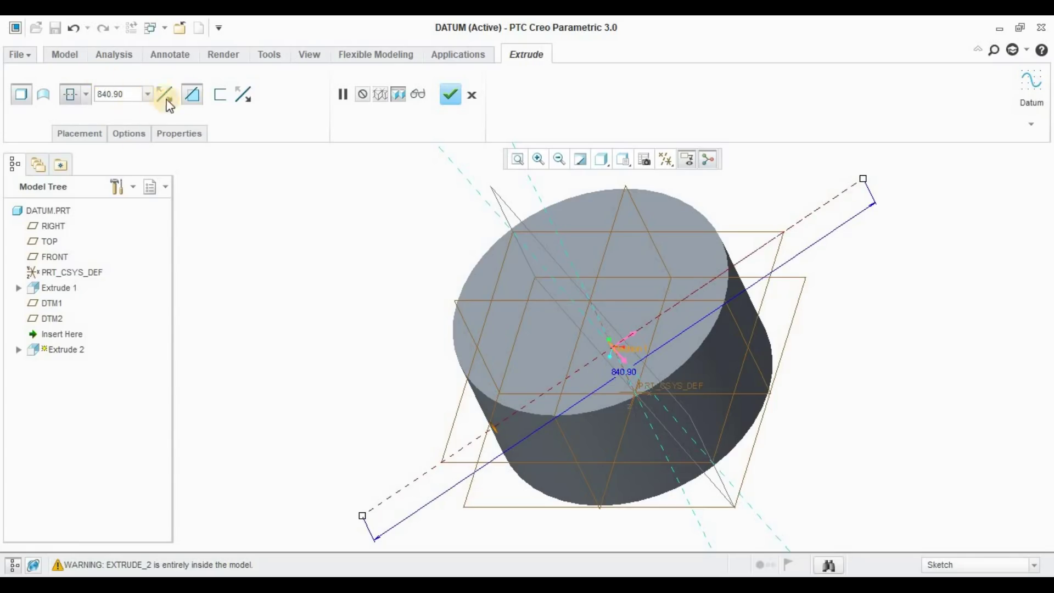
pyautogui.click(192, 95)
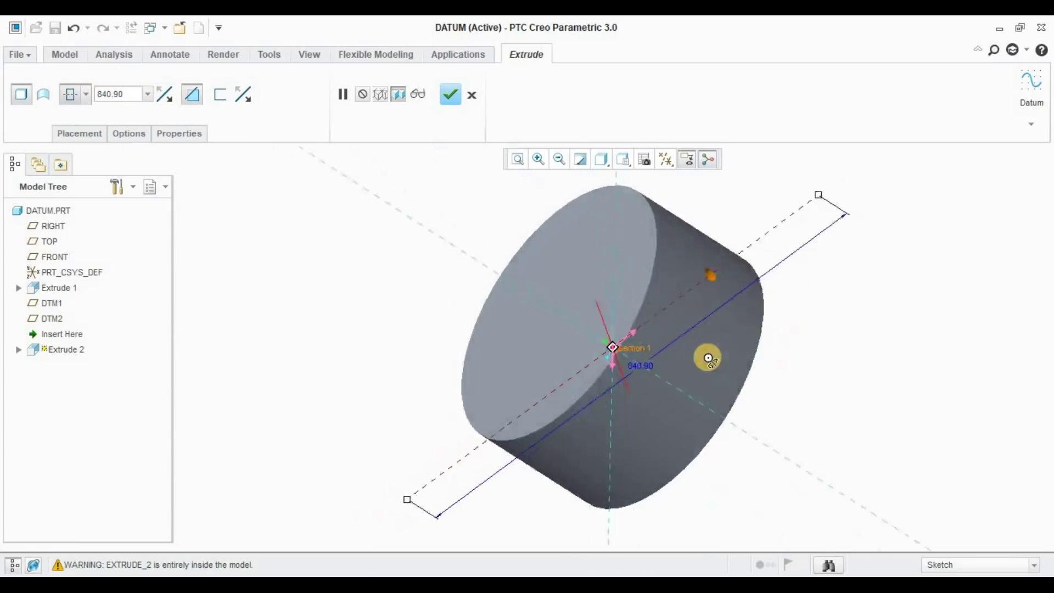
pyautogui.click(451, 93)
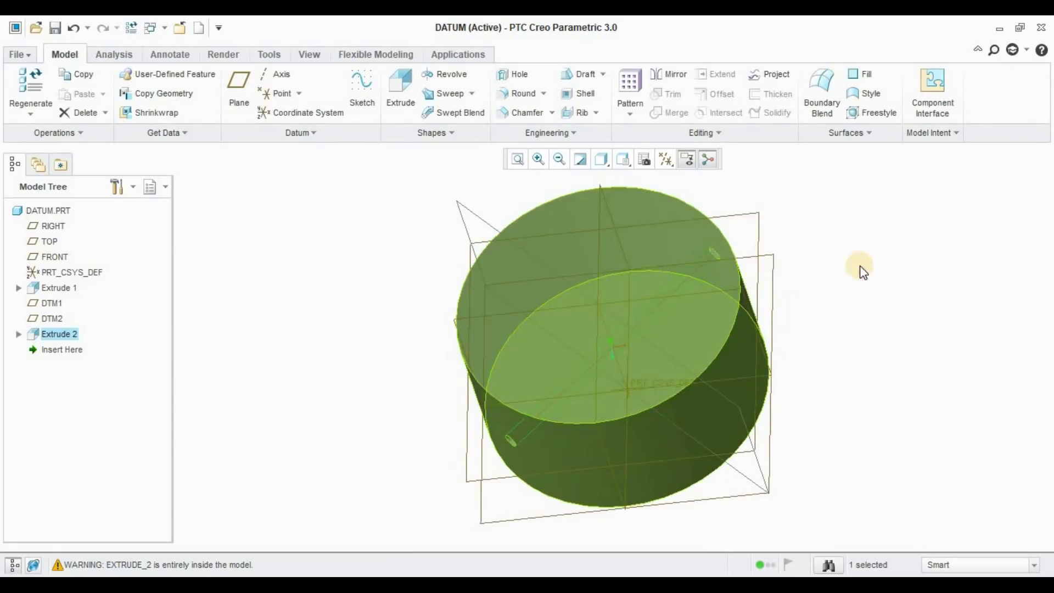
pyautogui.moveTo(911, 243); pyautogui.dragTo(896, 254, button='middle')
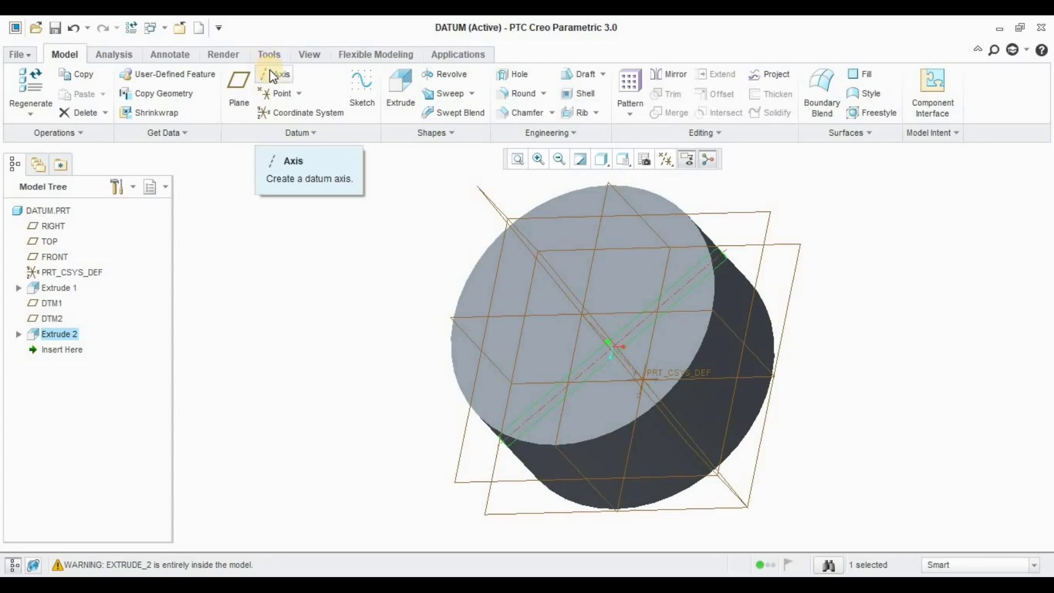
pyautogui.moveTo(490, 347); pyautogui.dragTo(582, 308, button='middle')
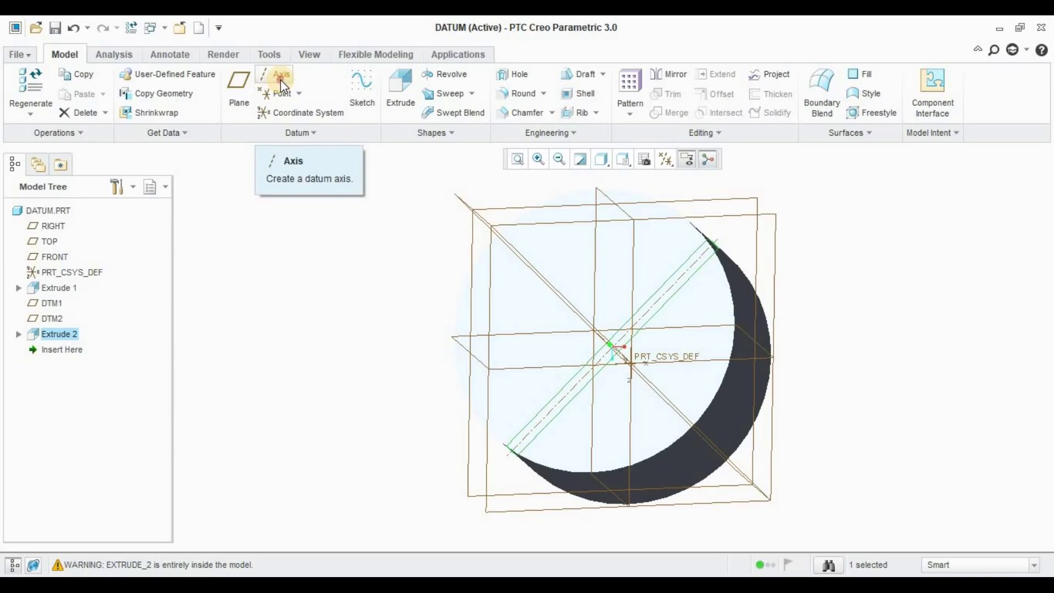
pyautogui.click(282, 85)
pyautogui.click(654, 298)
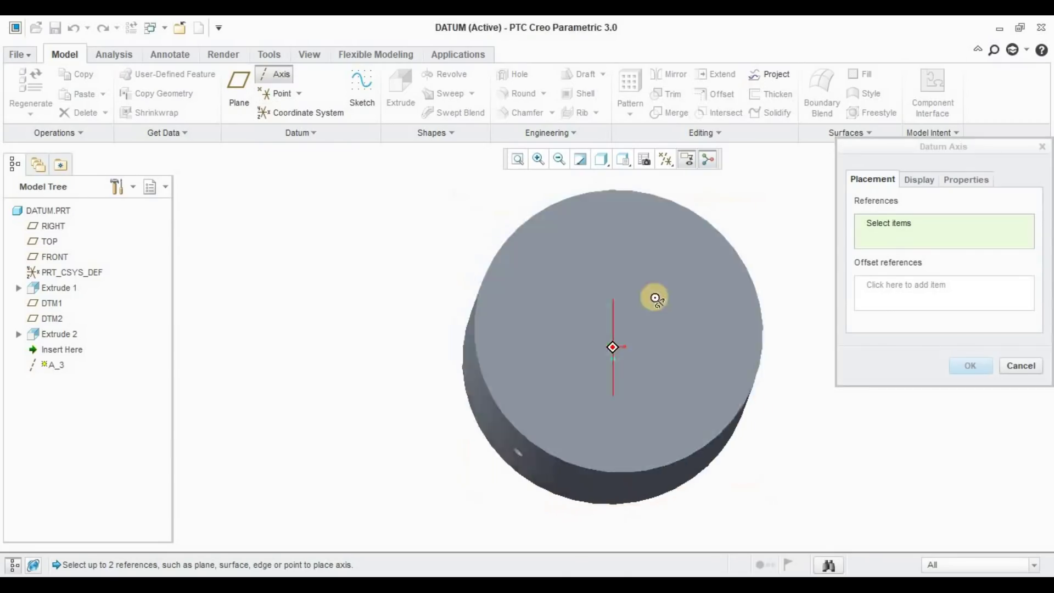
pyautogui.click(638, 289)
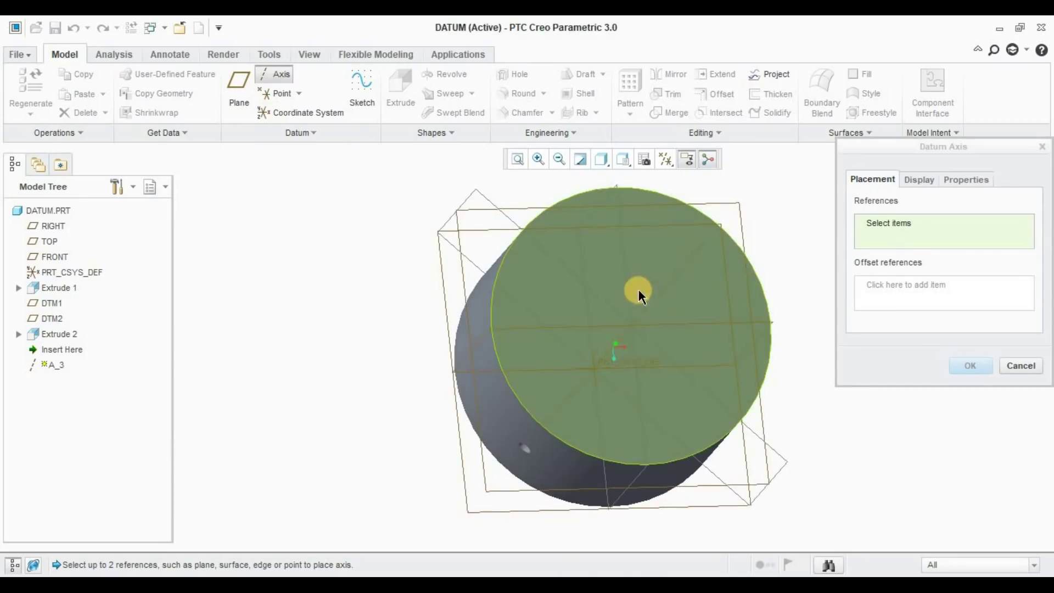
pyautogui.click(1020, 366)
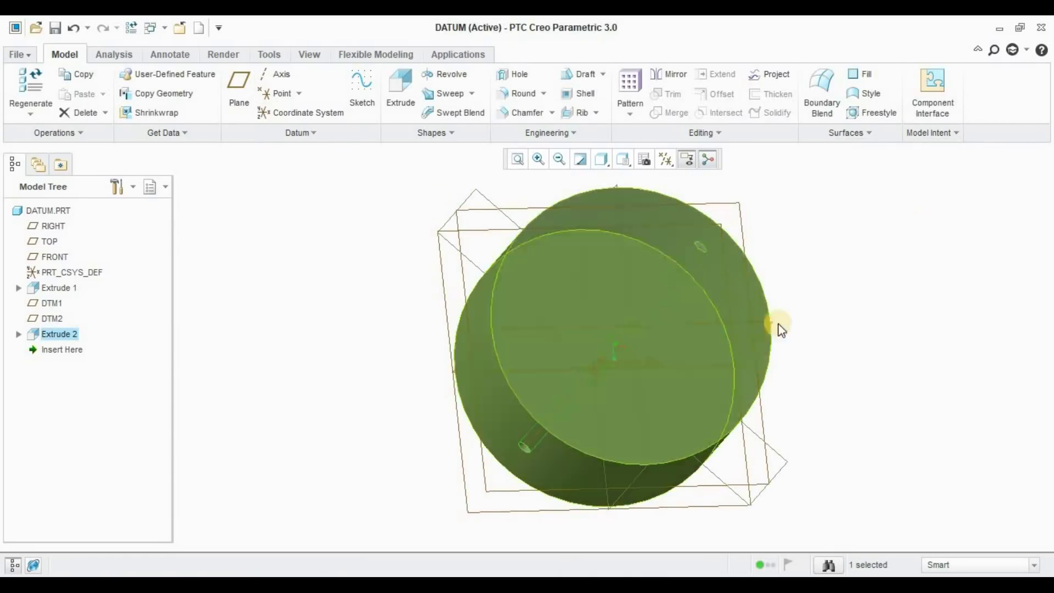
# Step: Hide the datum planes in the model display, leaving axes, points and coordinate systems visible
pyautogui.moveTo(986, 321); pyautogui.dragTo(784, 205, button='middle')
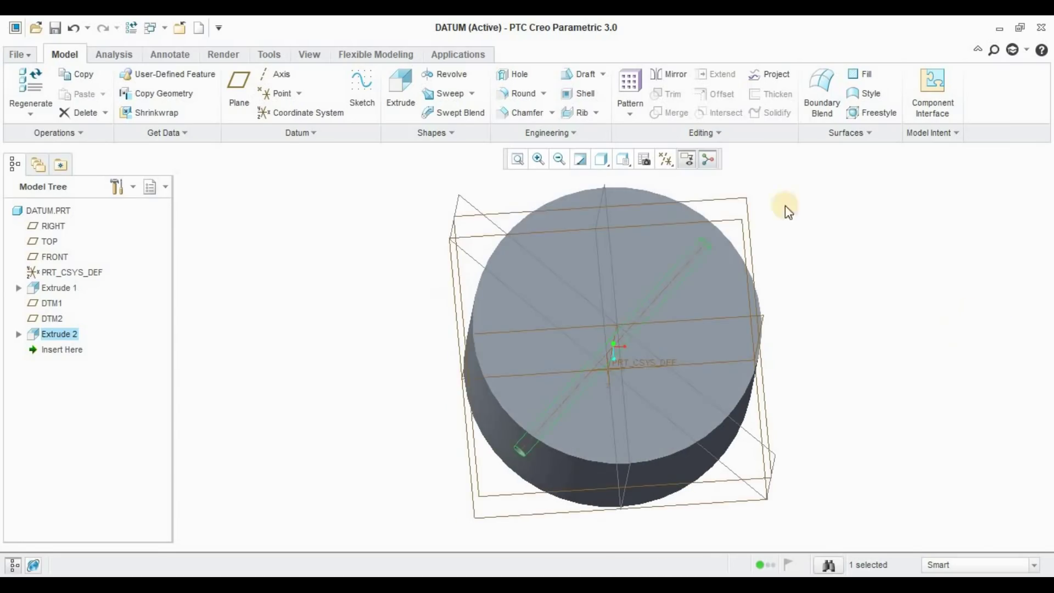
pyautogui.click(667, 159)
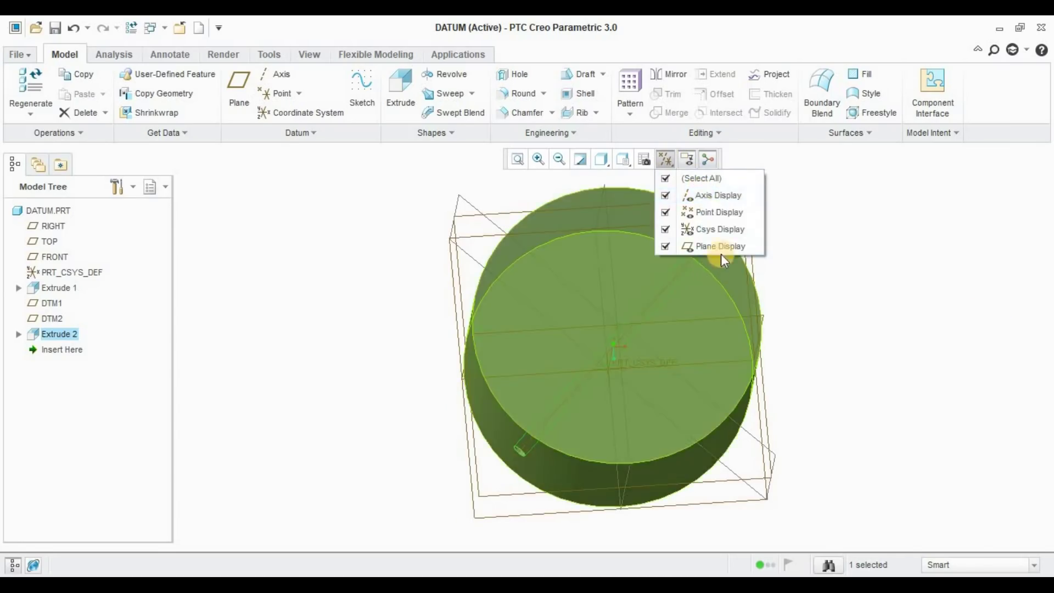
pyautogui.click(664, 156)
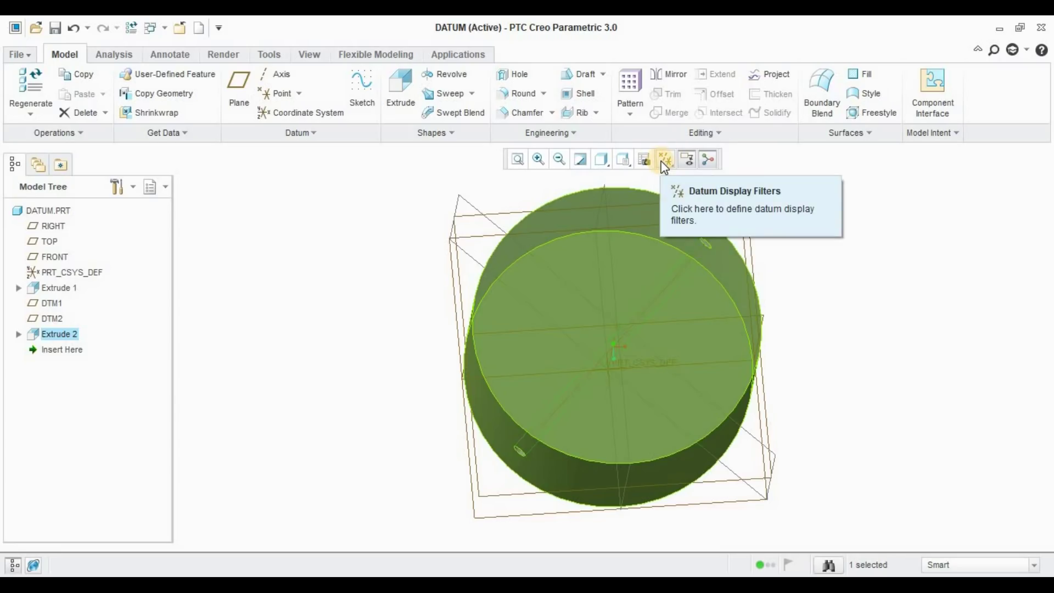
pyautogui.click(664, 160)
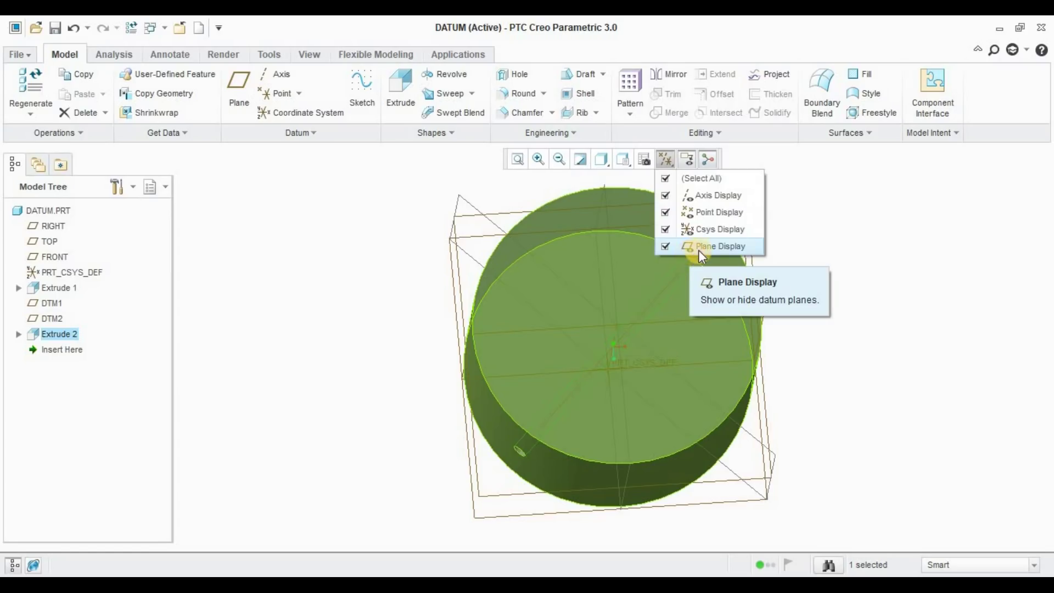
pyautogui.click(698, 248)
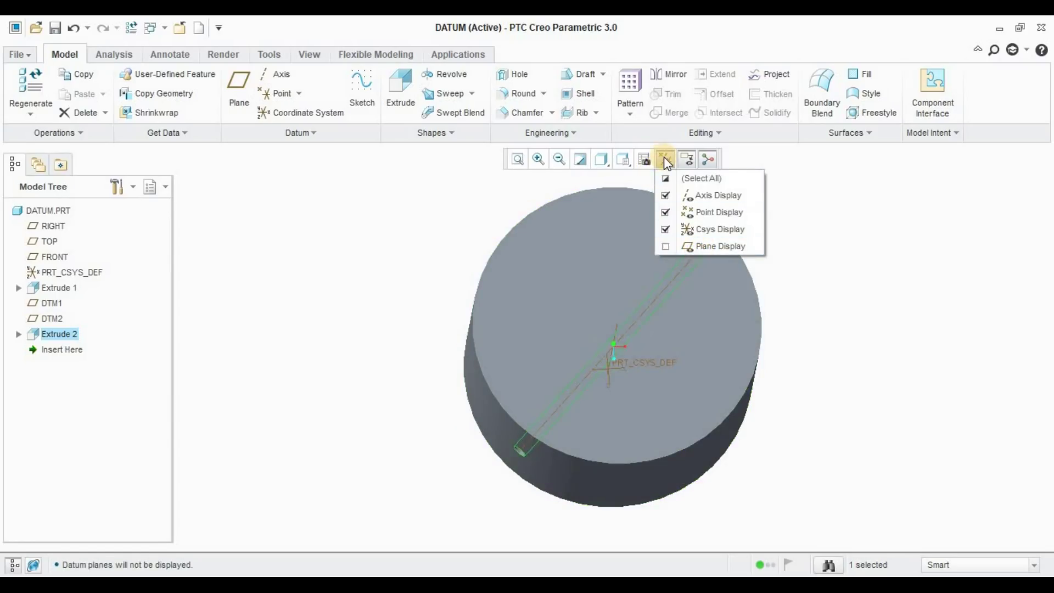
pyautogui.click(734, 228)
# Step: Examine the angled cross hole through the cylinder from several viewing directions
pyautogui.moveTo(783, 332); pyautogui.dragTo(778, 341, button='middle')
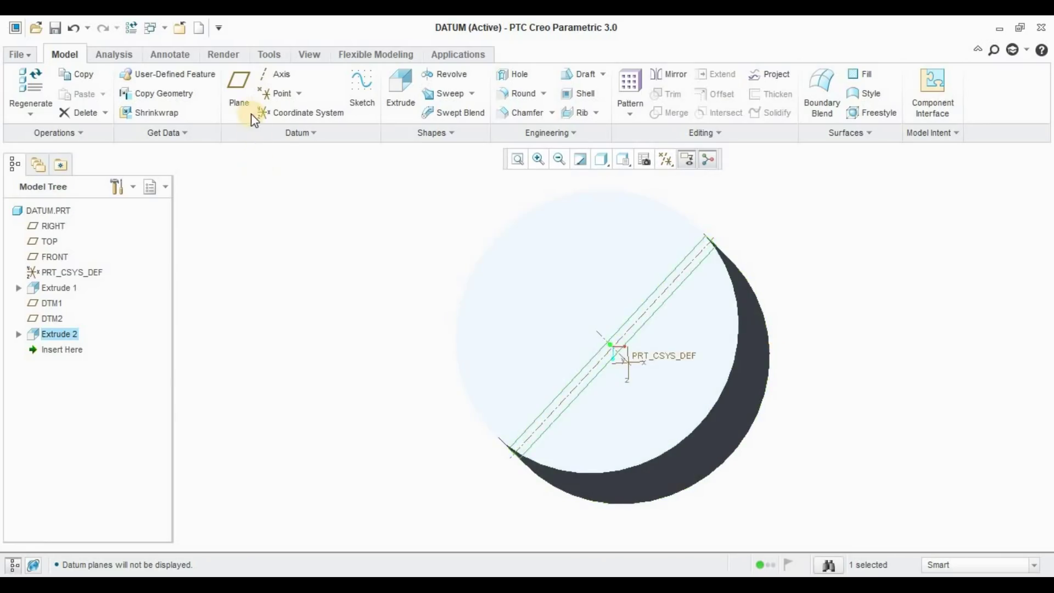
pyautogui.hotkey('ctrl', 'd')
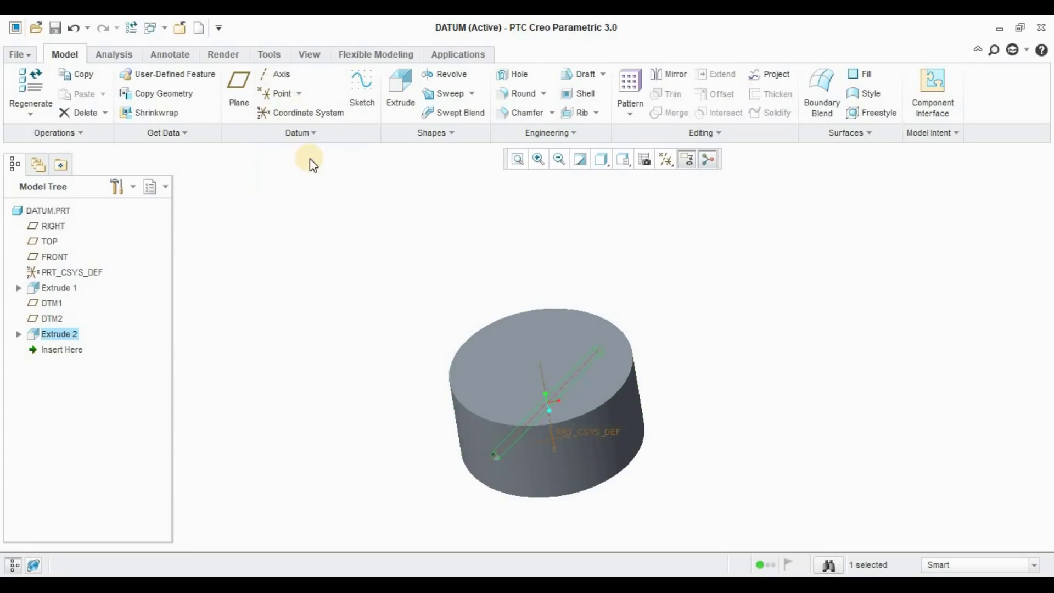
pyautogui.scroll(3, 423, 341)
pyautogui.moveTo(423, 341); pyautogui.dragTo(407, 301, button='middle')
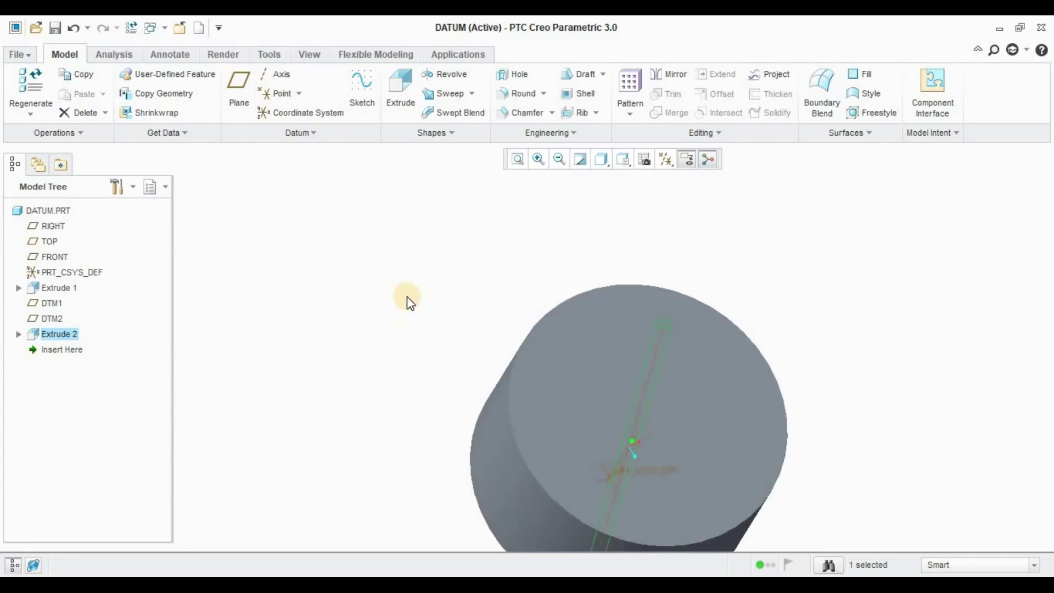
pyautogui.scroll(-3, 696, 388)
pyautogui.moveTo(696, 388); pyautogui.dragTo(653, 332, button='middle')
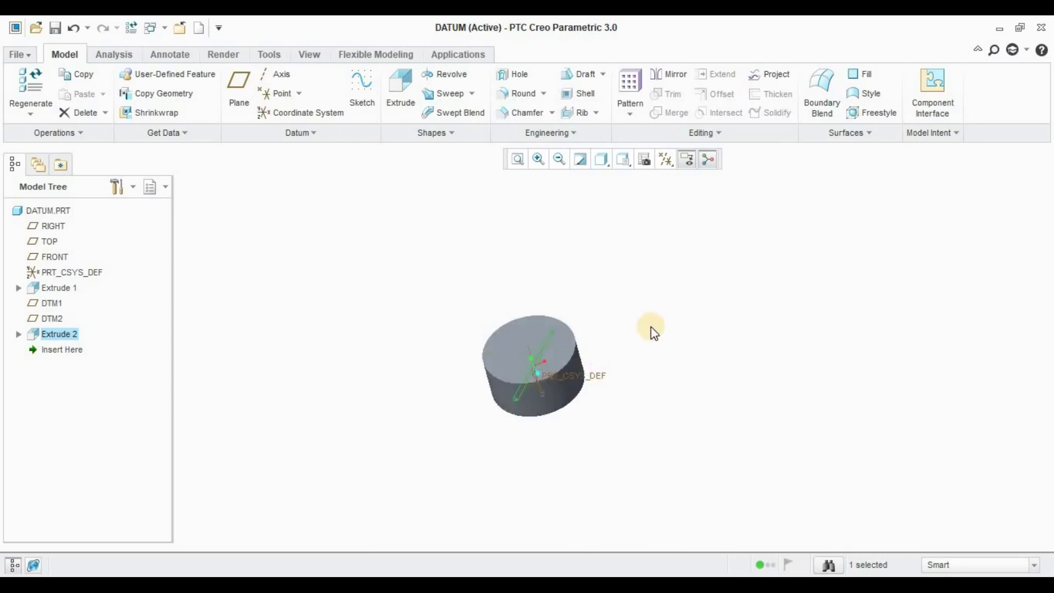
pyautogui.scroll(3, 653, 332)
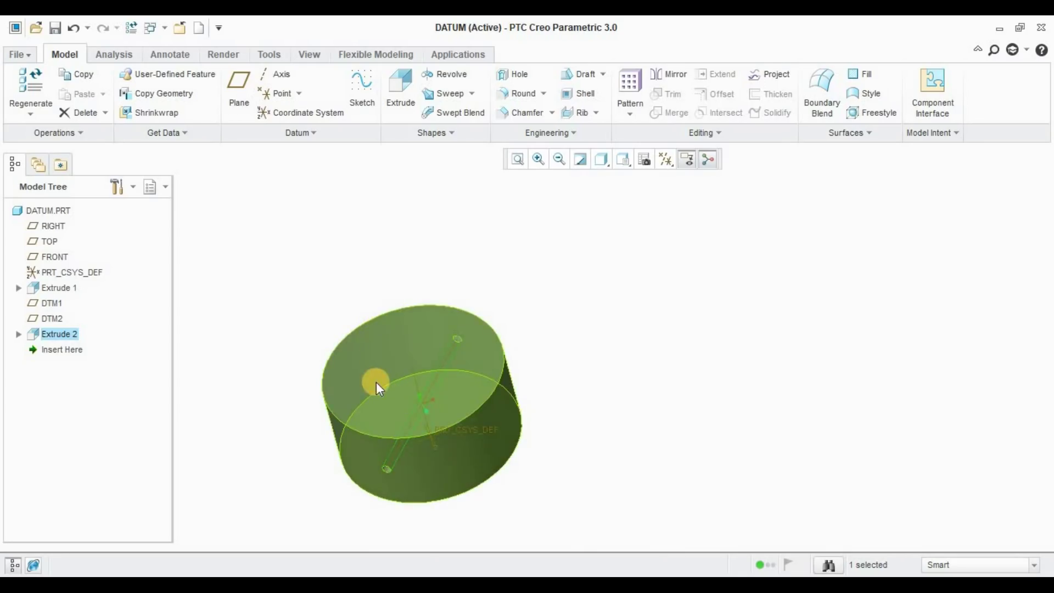
pyautogui.moveTo(378, 371); pyautogui.dragTo(376, 344, button='middle')
pyautogui.scroll(2, 377, 344)
pyautogui.scroll(-2, 376, 347)
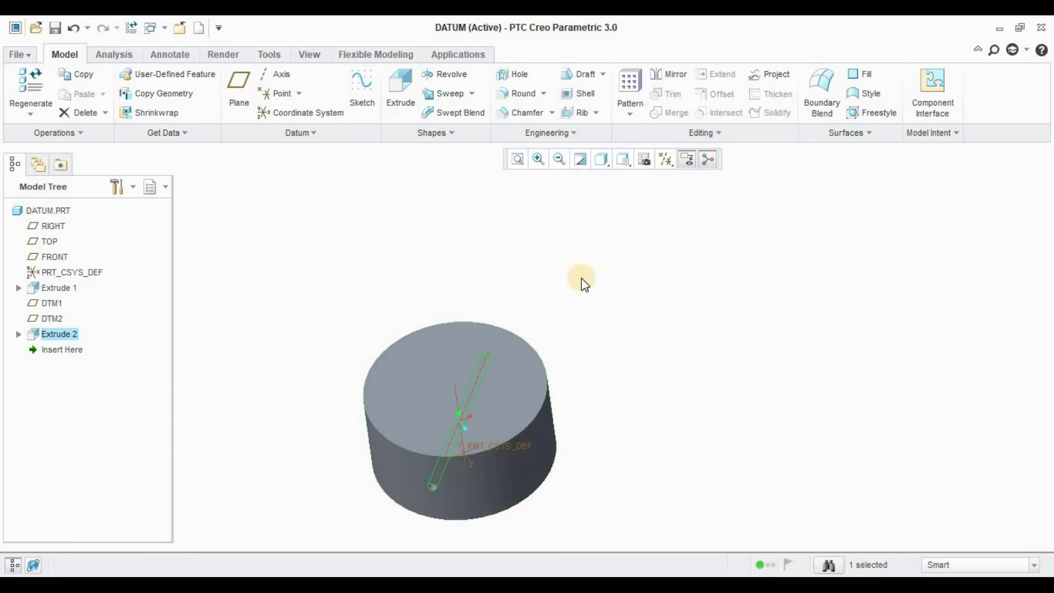
# Step: Start a datum axis normal to the cylinder's top face and turn the datum plane display back on
pyautogui.click(664, 161)
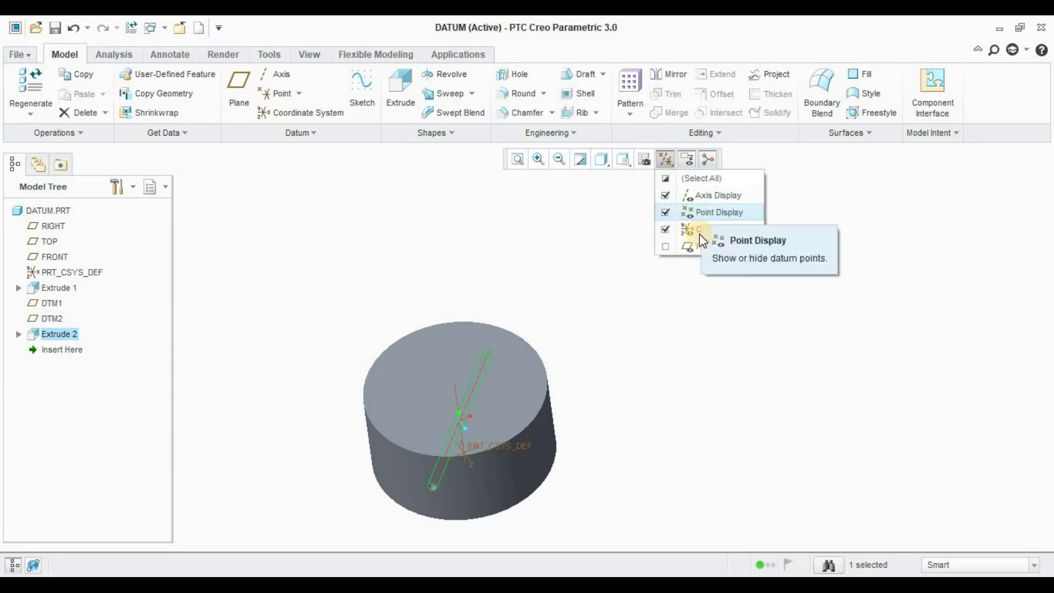
pyautogui.click(664, 158)
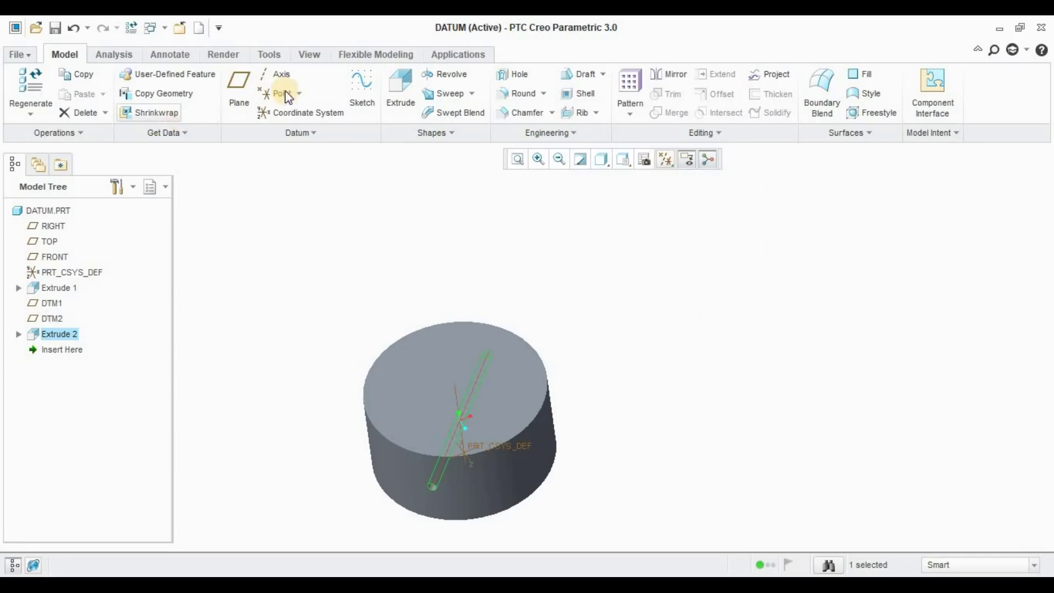
pyautogui.click(267, 73)
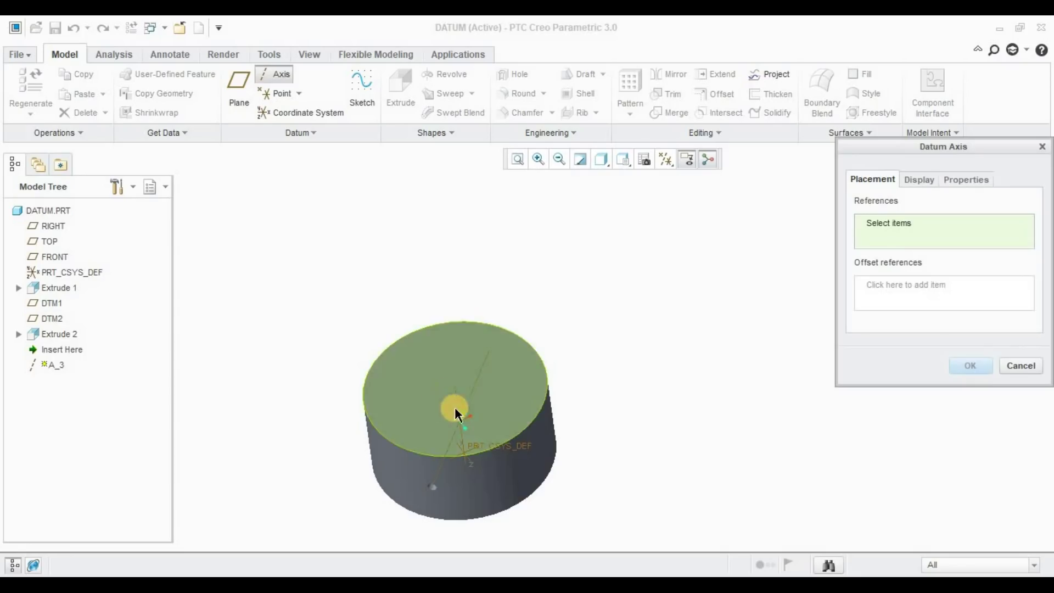
pyautogui.click(420, 351)
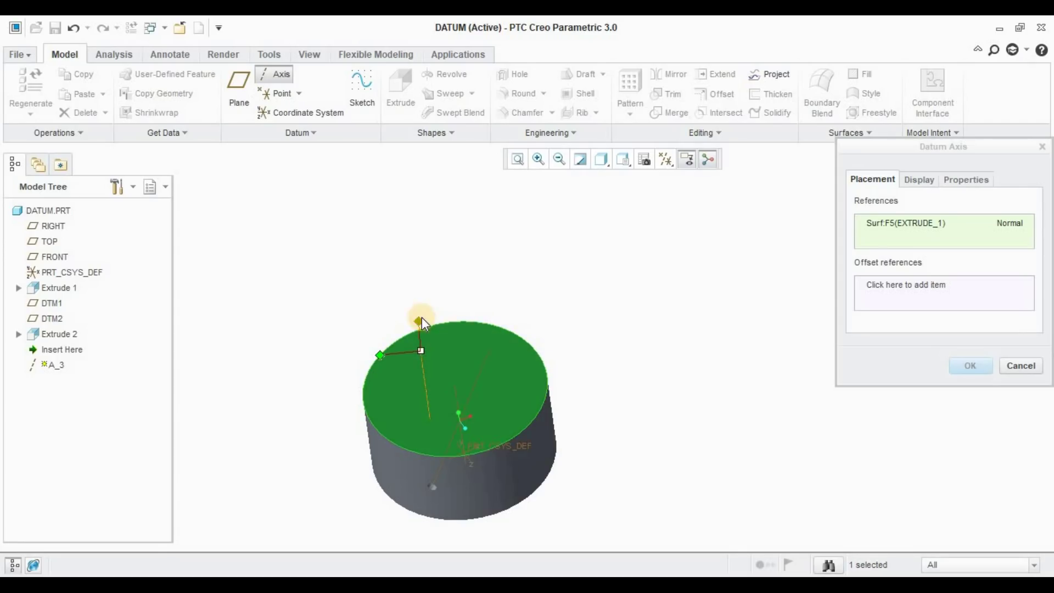
pyautogui.click(665, 159)
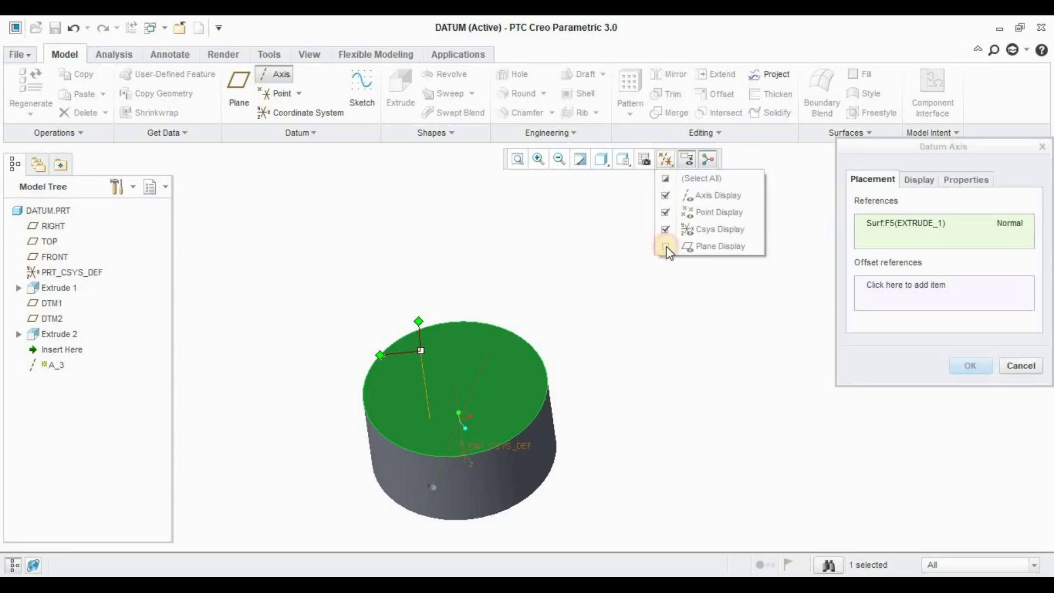
pyautogui.click(694, 248)
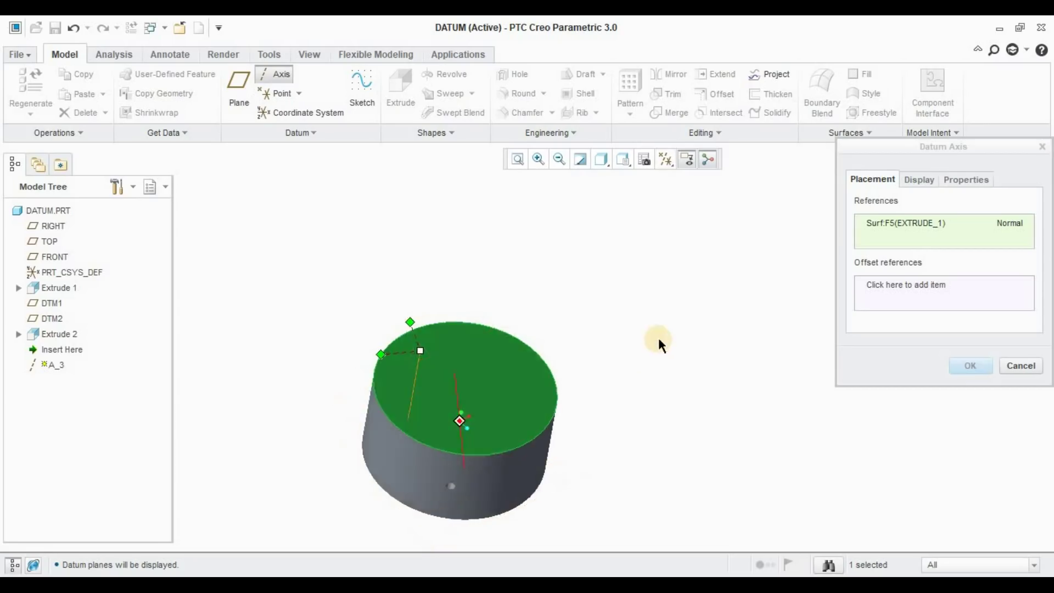
# Step: Attach the axis's offset references to the RIGHT and FRONT datum planes
pyautogui.scroll(2, 490, 482)
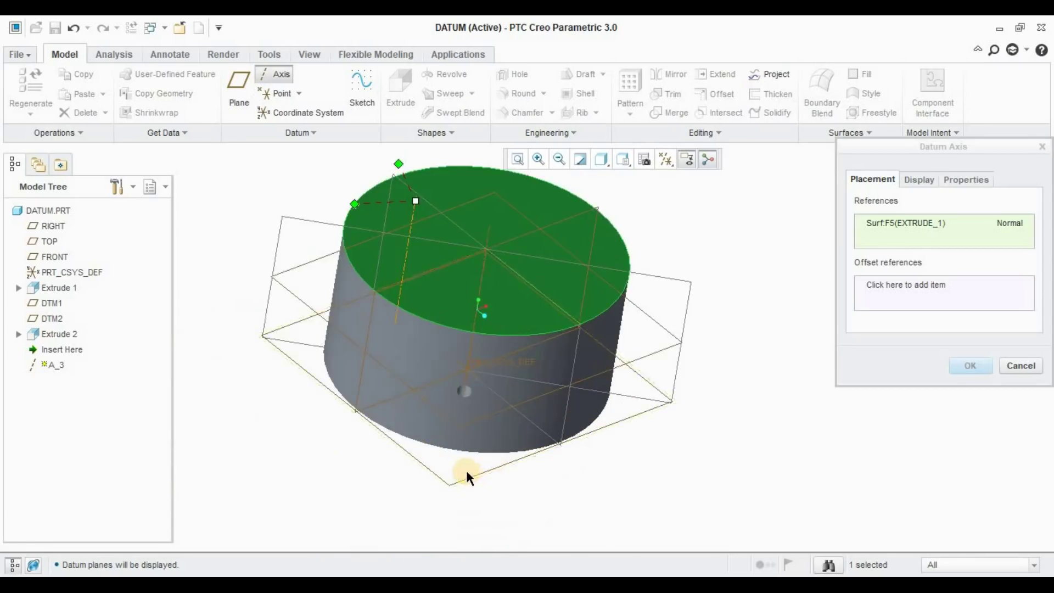
pyautogui.scroll(-1, 465, 469)
pyautogui.scroll(2, 447, 205)
pyautogui.scroll(-2, 458, 251)
pyautogui.moveTo(420, 302)
pyautogui.mouseDown()
pyautogui.moveTo(418, 318)
pyautogui.moveTo(426, 311)
pyautogui.mouseUp()
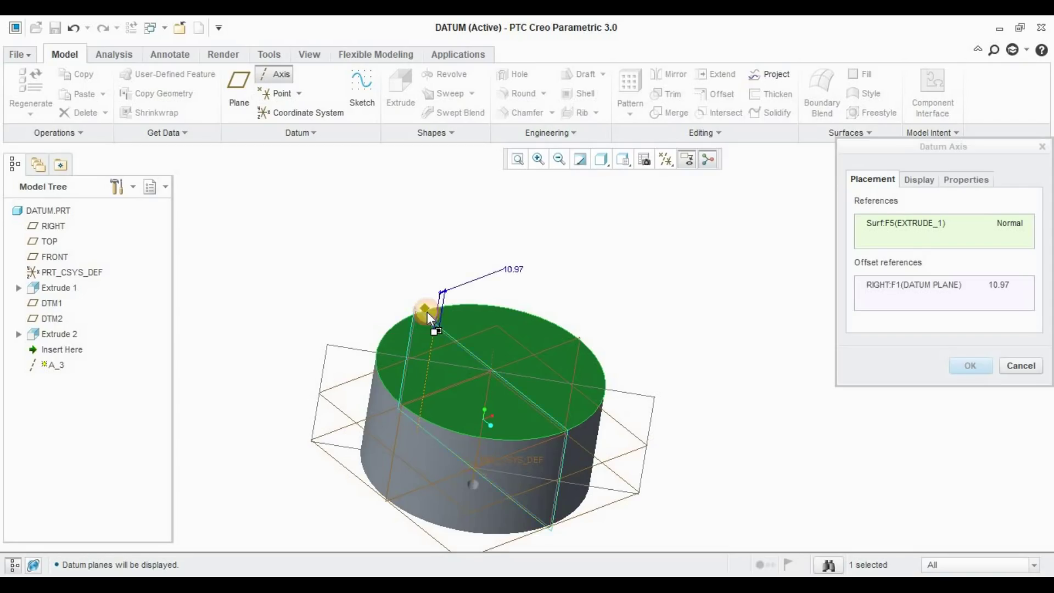
pyautogui.click(436, 331)
pyautogui.moveTo(437, 334); pyautogui.dragTo(433, 393)
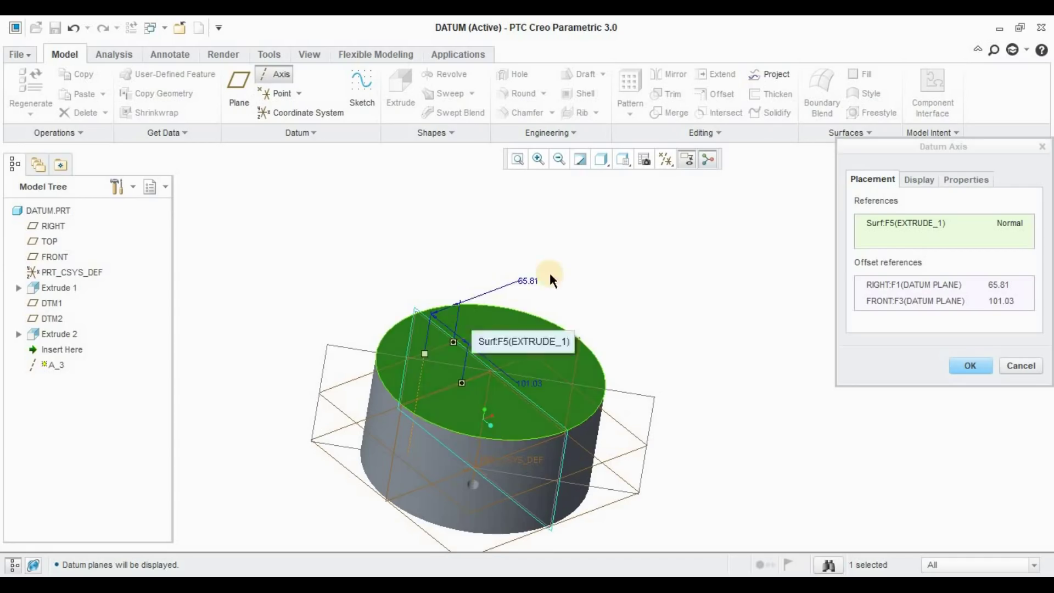
# Step: Set the axis's offsets from the RIGHT and FRONT planes to 30 mm each
pyautogui.doubleClick(527, 280)
pyautogui.write('30')
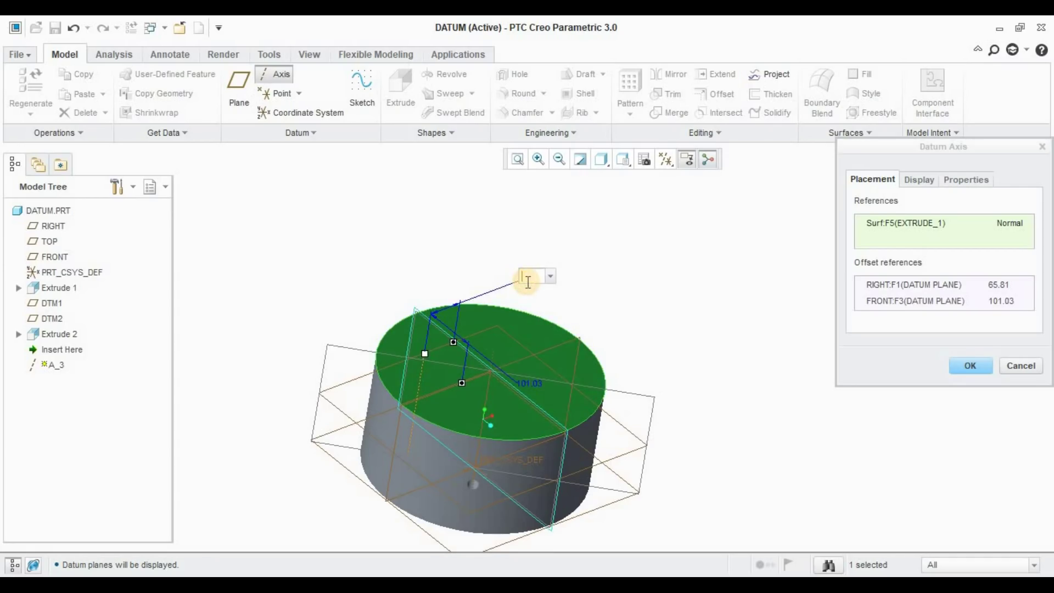
pyautogui.press('Return')
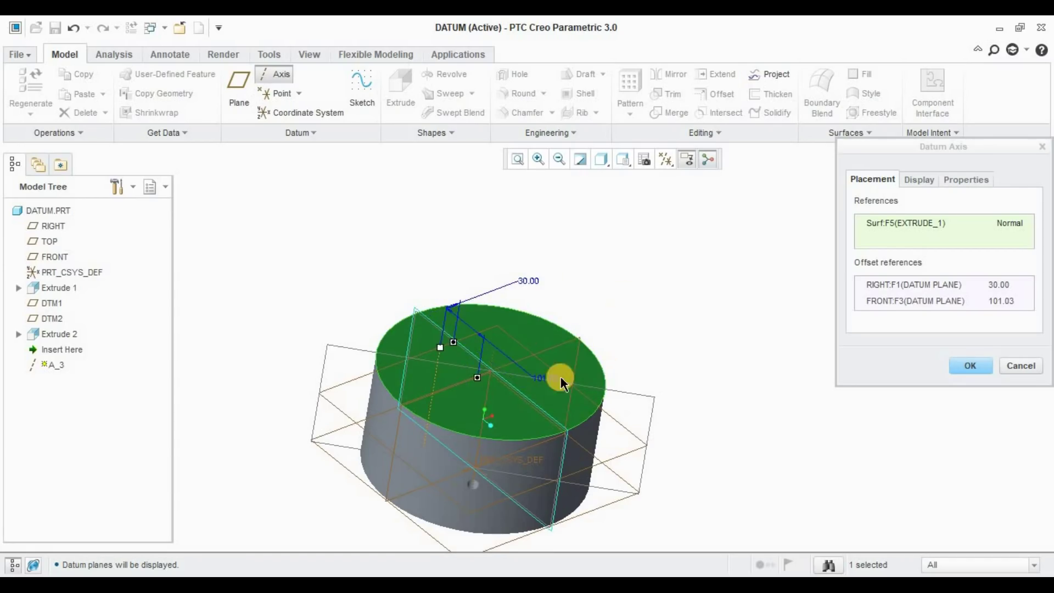
pyautogui.click(546, 379)
pyautogui.click(546, 378)
pyautogui.write('30')
pyautogui.press('Return')
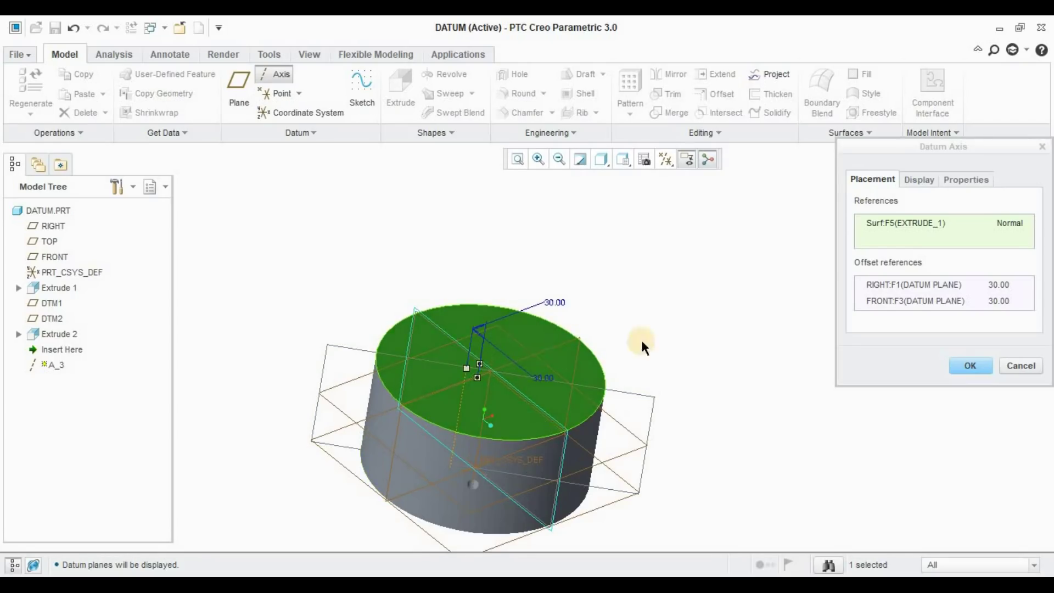
# Step: Enable outline adjustment for the axis, stretch it beyond both cylinder faces to about 503 mm long, and finish the datum axis
pyautogui.click(919, 180)
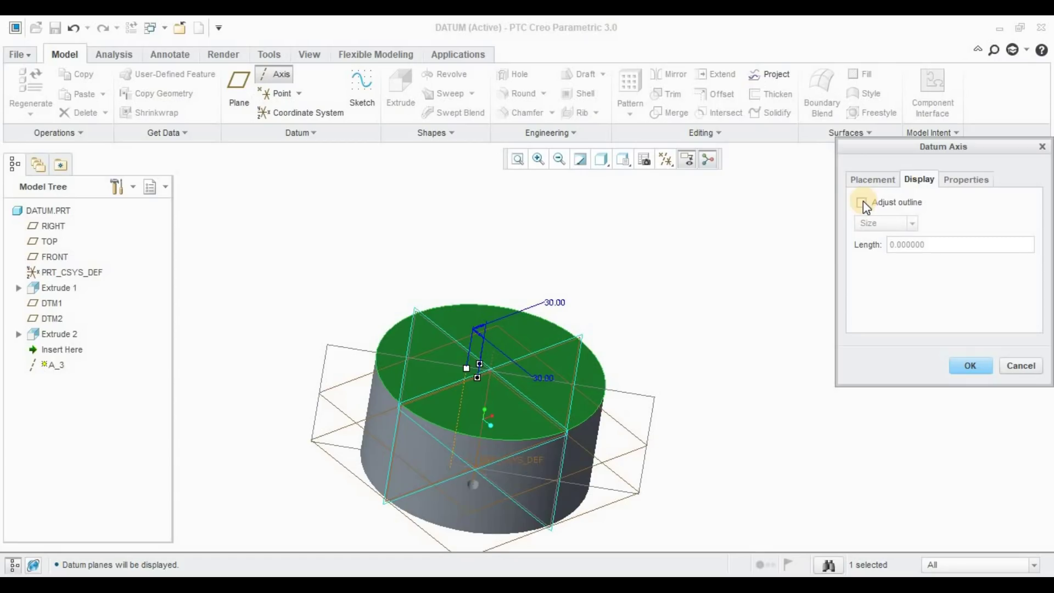
pyautogui.click(885, 181)
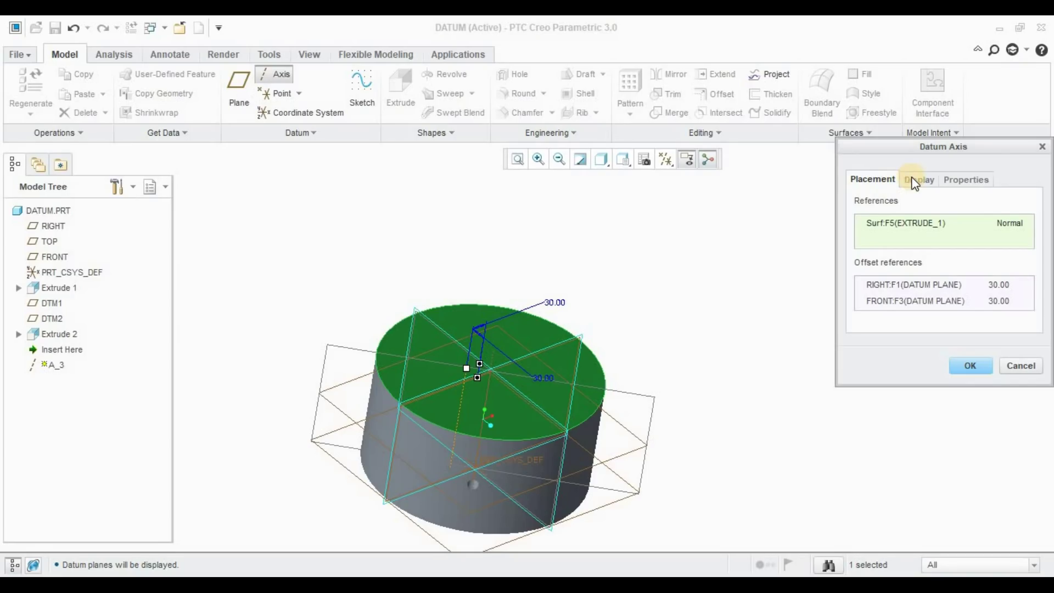
pyautogui.moveTo(945, 147); pyautogui.dragTo(909, 165)
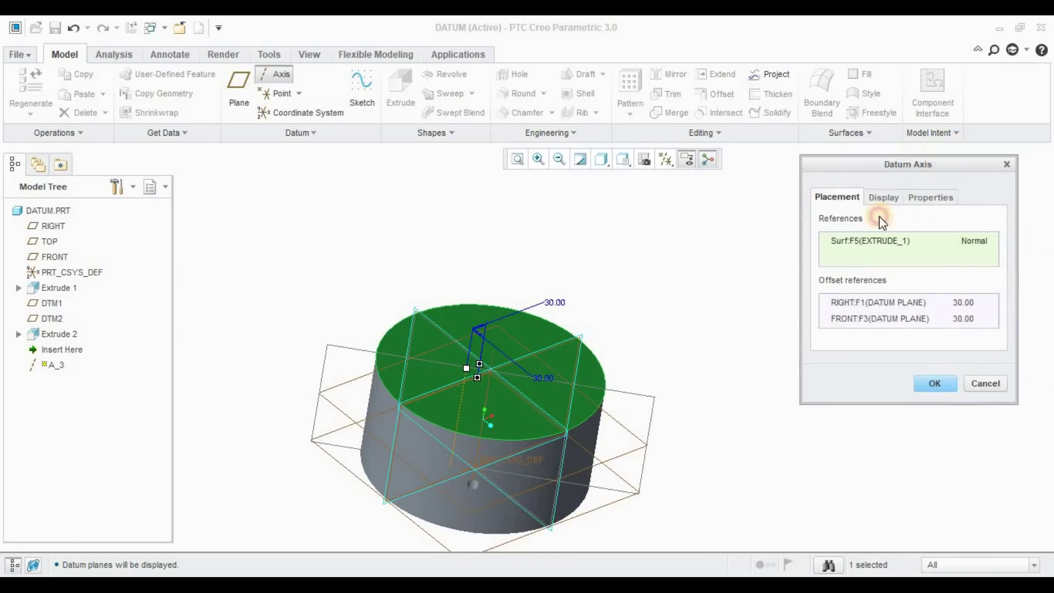
pyautogui.click(880, 197)
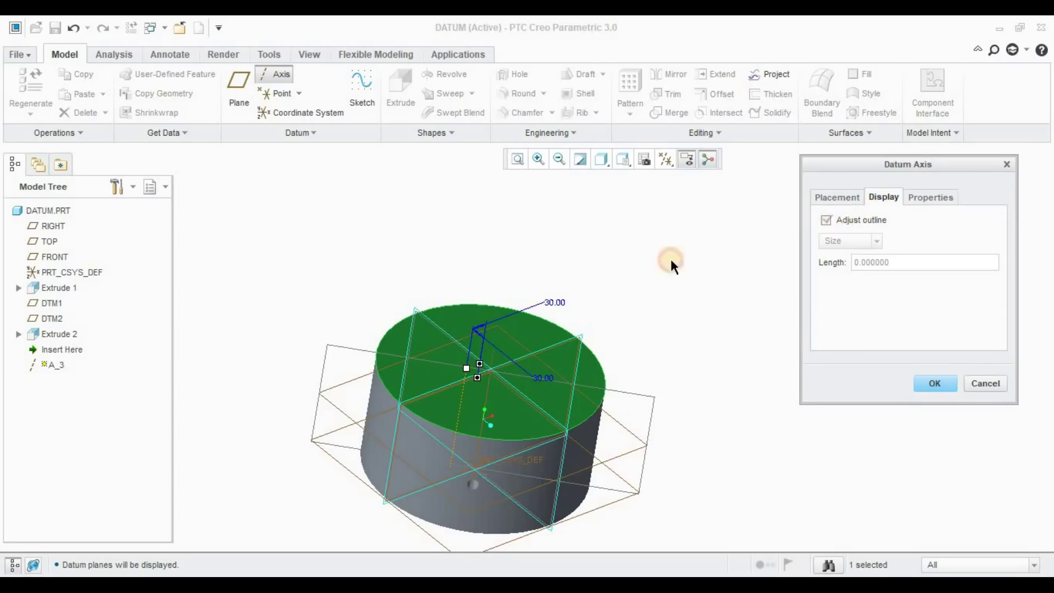
pyautogui.moveTo(477, 311); pyautogui.dragTo(501, 266)
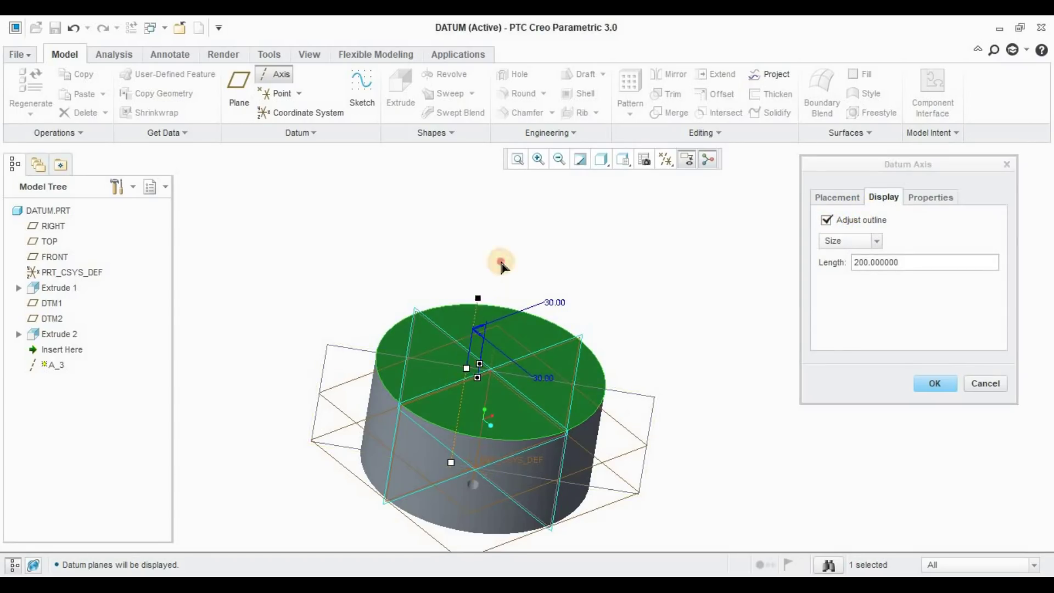
pyautogui.moveTo(451, 462); pyautogui.dragTo(438, 547)
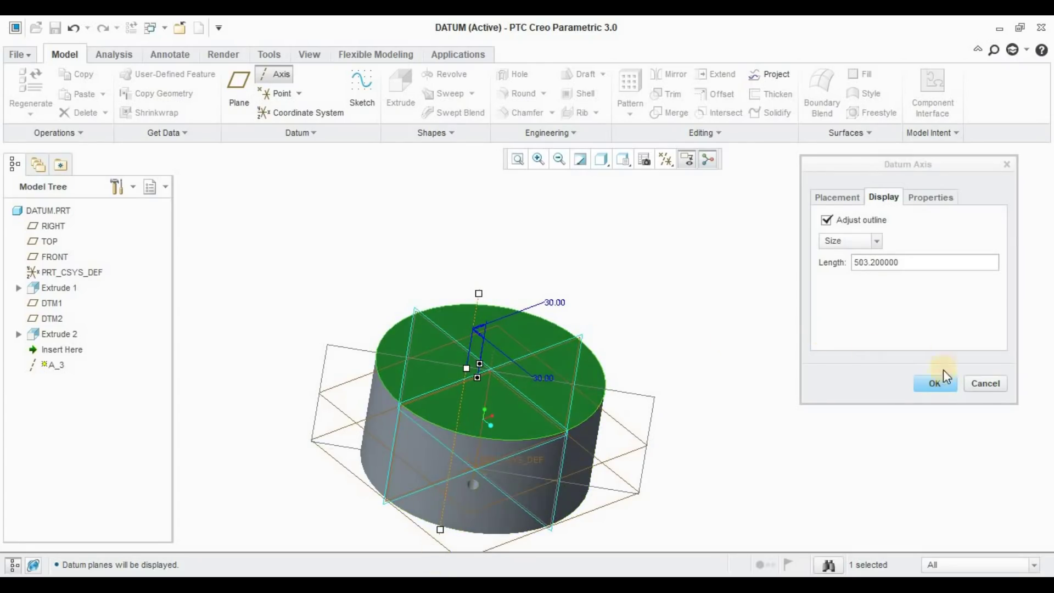
pyautogui.click(934, 383)
pyautogui.moveTo(677, 353); pyautogui.dragTo(517, 364, button='middle')
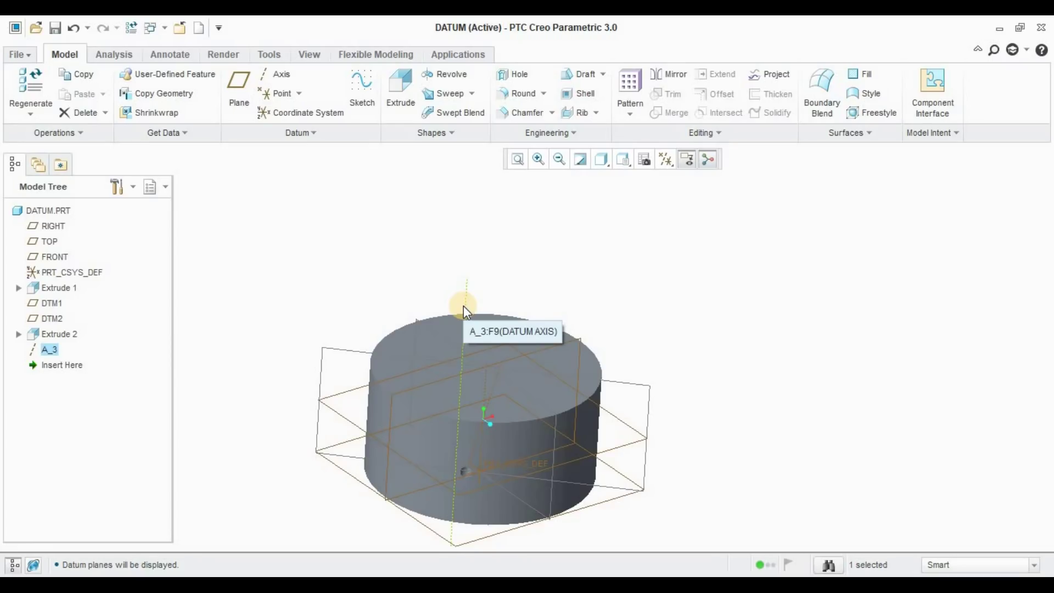
pyautogui.moveTo(492, 341); pyautogui.dragTo(496, 390, button='middle')
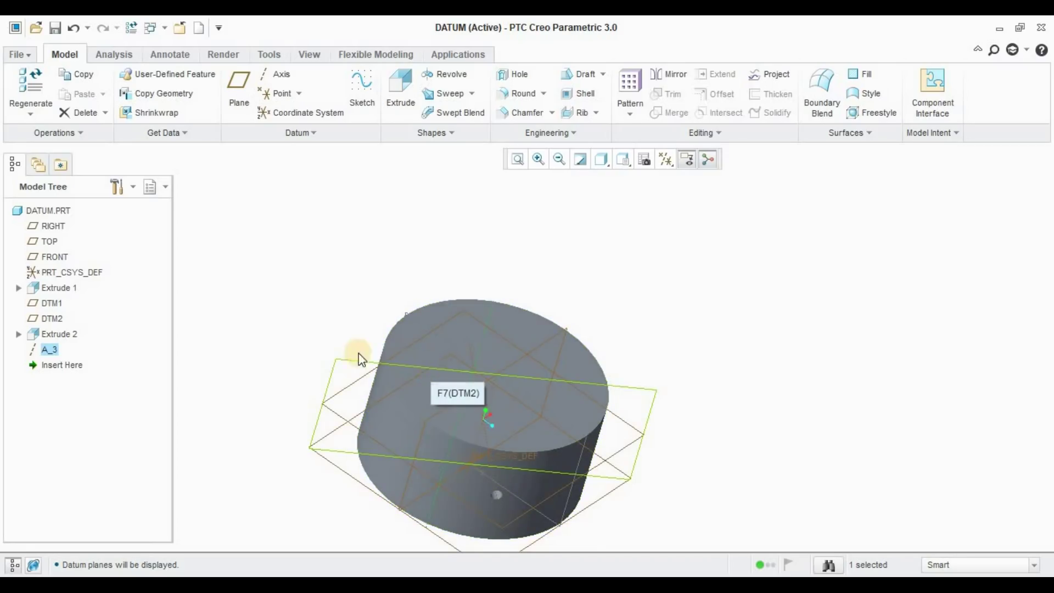
pyautogui.moveTo(359, 355); pyautogui.dragTo(341, 252, button='middle')
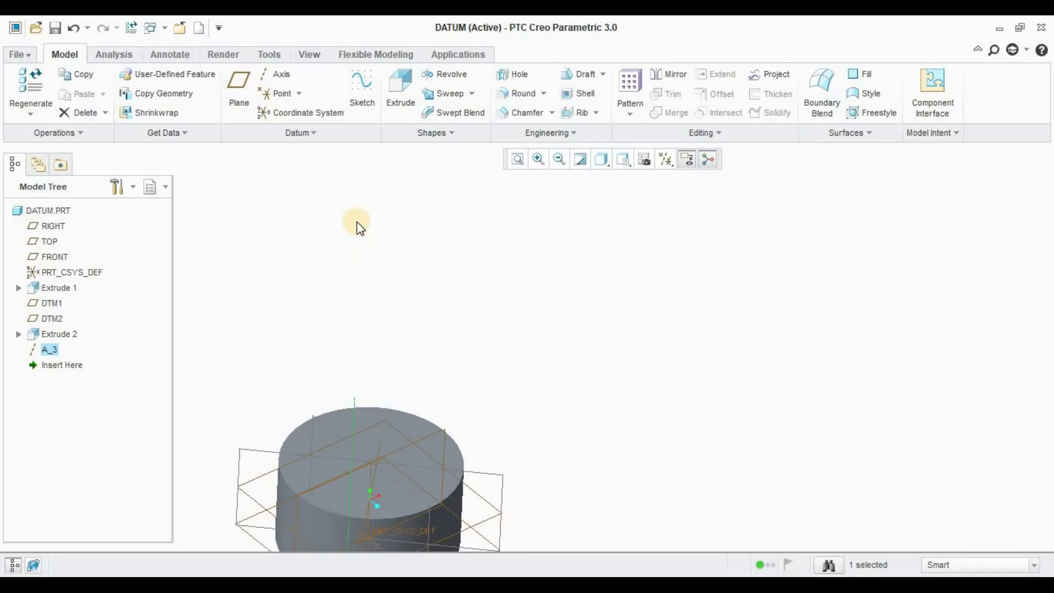
pyautogui.scroll(-2, 351, 173)
# Step: Start a datum point, remove the preselected axis reference, and place the point on the cylinder's top face
pyautogui.click(299, 94)
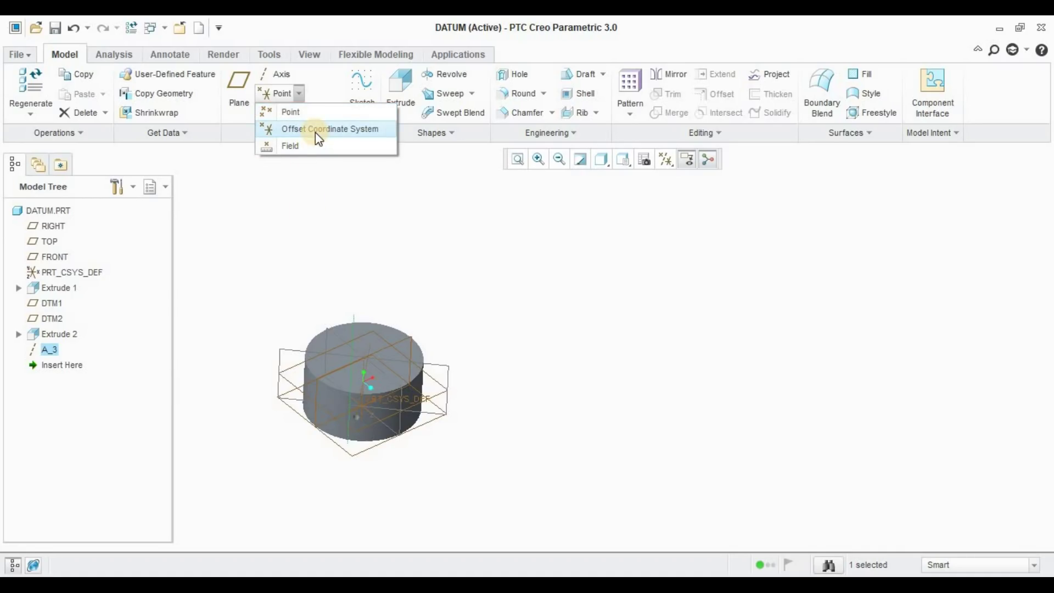
pyautogui.click(309, 111)
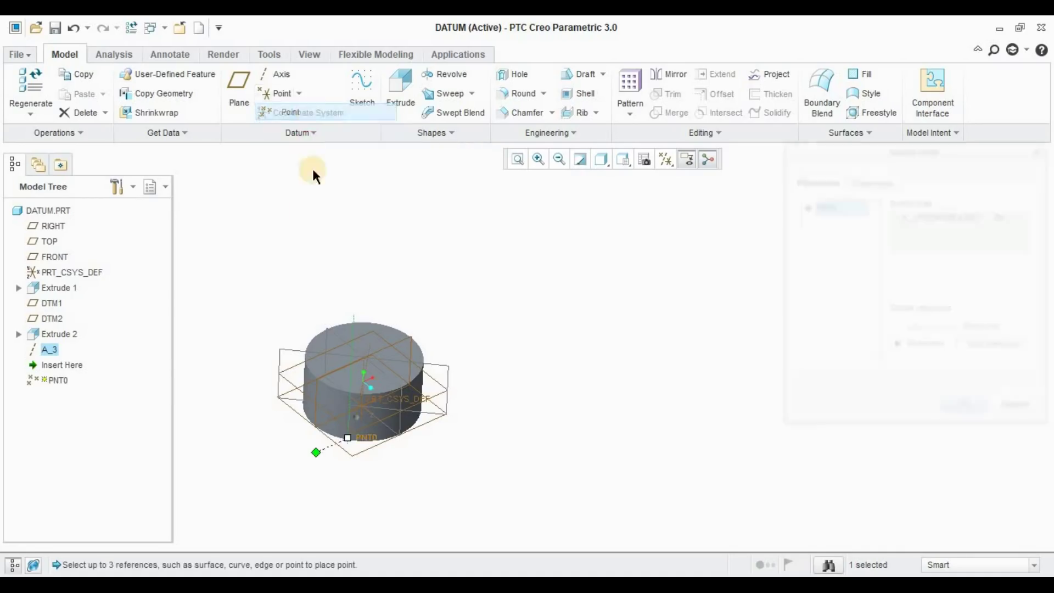
pyautogui.scroll(-3, 461, 299)
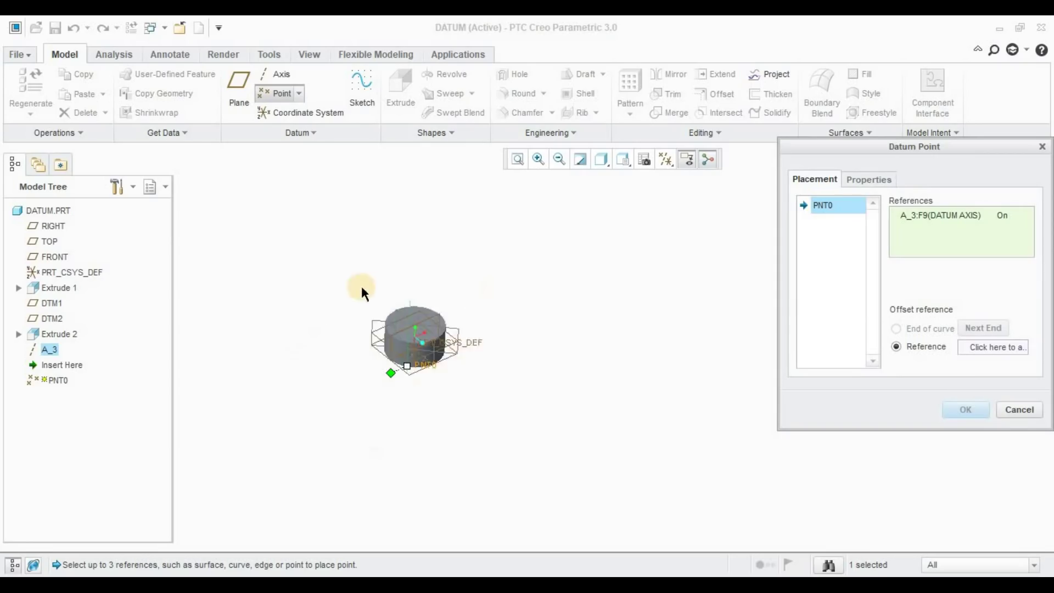
pyautogui.scroll(5, 360, 287)
pyautogui.rightClick(956, 215)
pyautogui.click(994, 219)
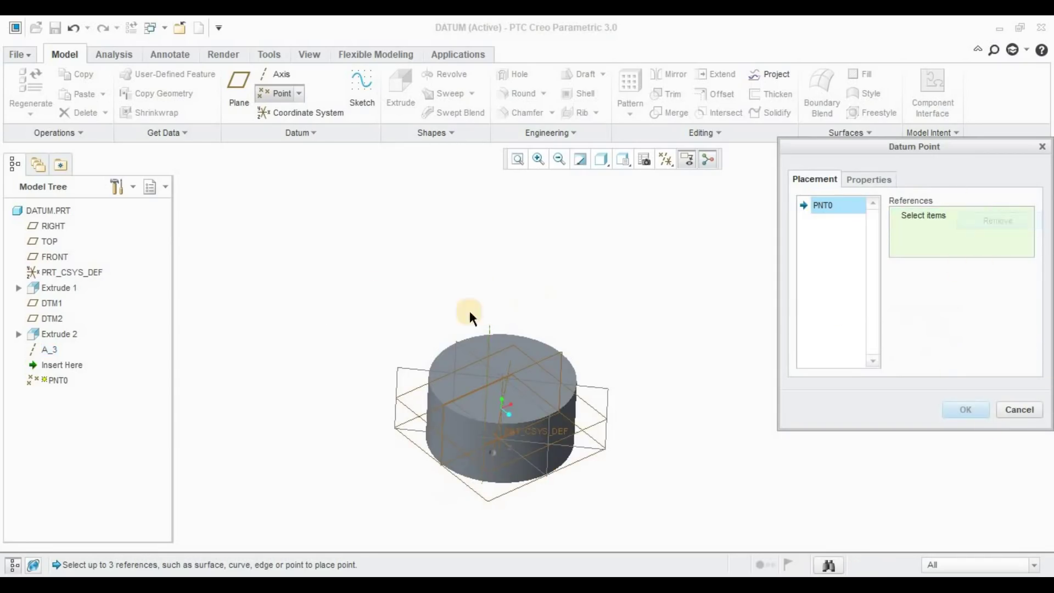
pyautogui.click(516, 352)
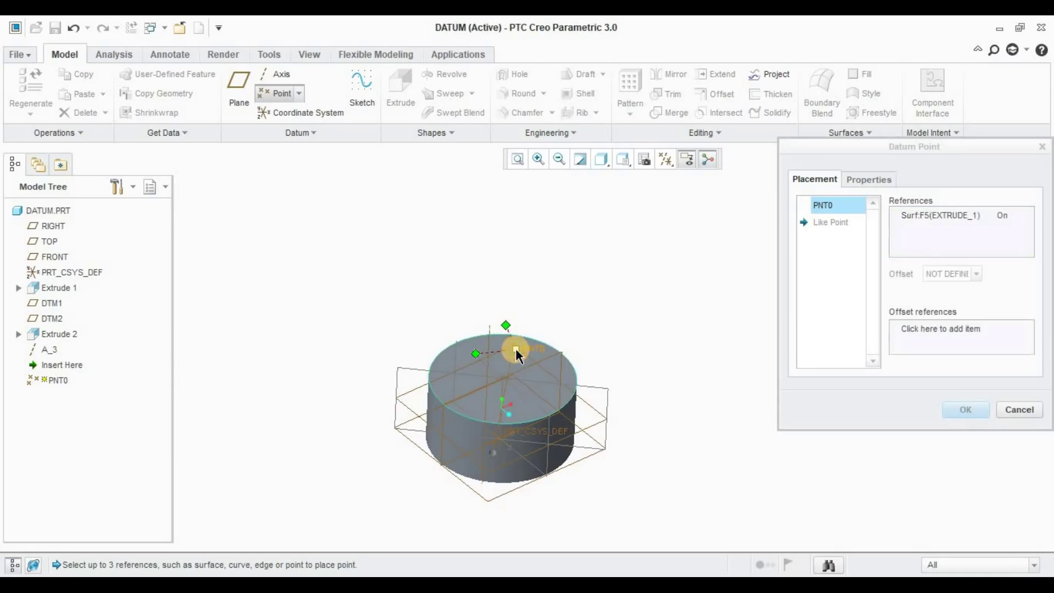
# Step: Attach the datum point's offset references to the RIGHT and FRONT datum planes
pyautogui.scroll(-2, 518, 354)
pyautogui.moveTo(460, 356); pyautogui.dragTo(476, 370)
pyautogui.moveTo(502, 317); pyautogui.dragTo(535, 332)
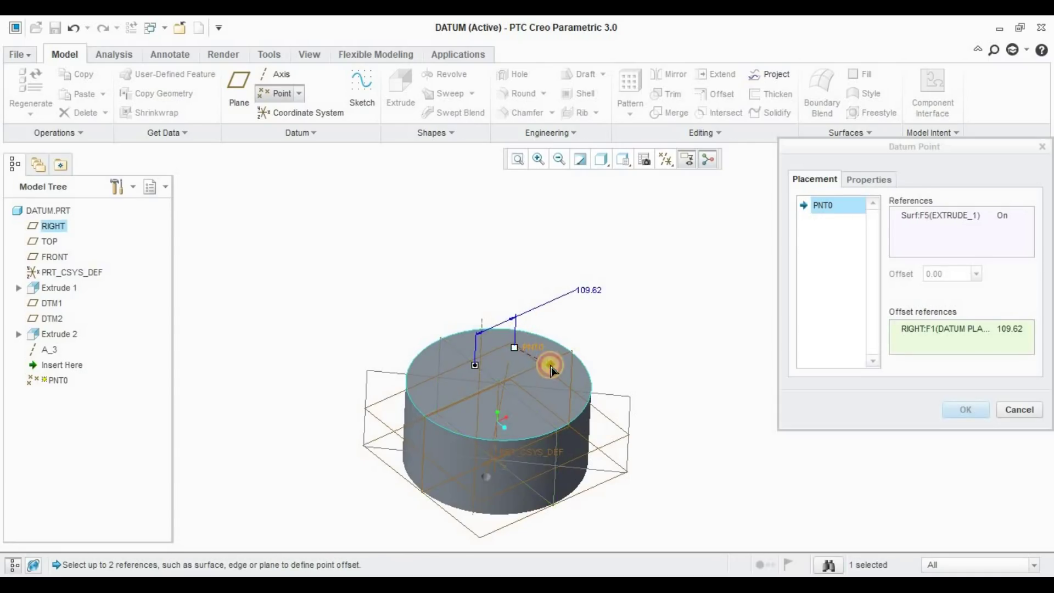
pyautogui.moveTo(555, 368); pyautogui.dragTo(555, 369)
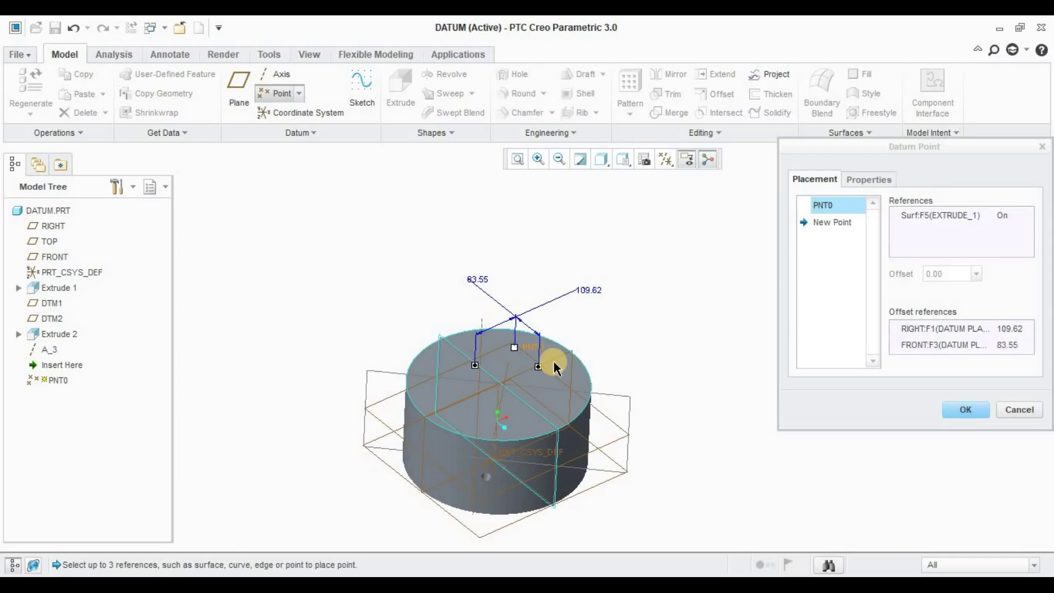
# Step: Set the point's offsets from the RIGHT and FRONT planes to 30 mm each and finish the datum point
pyautogui.doubleClick(588, 287)
pyautogui.write('30')
pyautogui.press('Return')
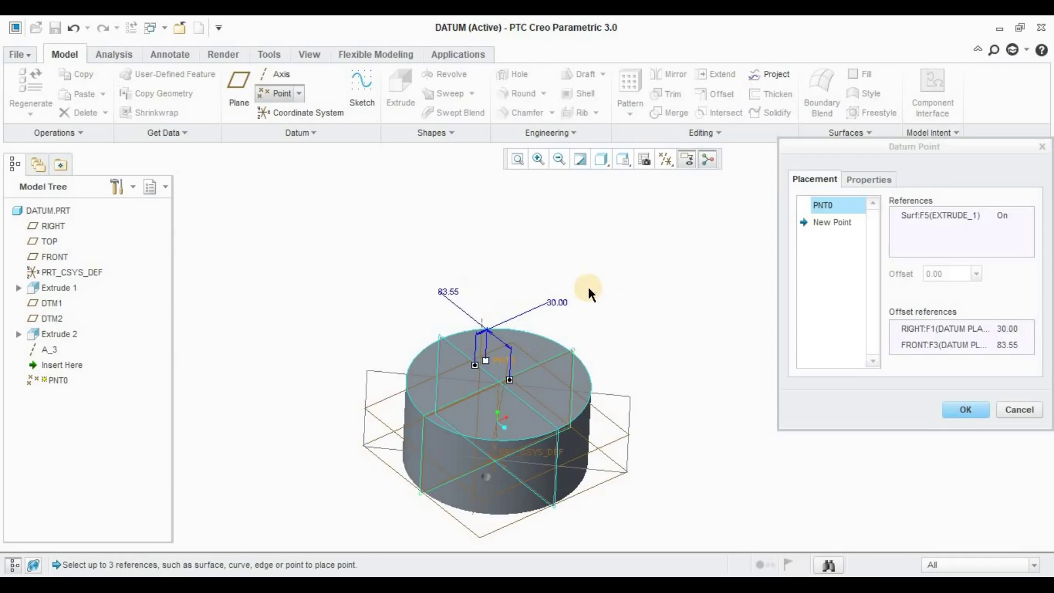
pyautogui.doubleClick(458, 289)
pyautogui.write('30')
pyautogui.press('Return')
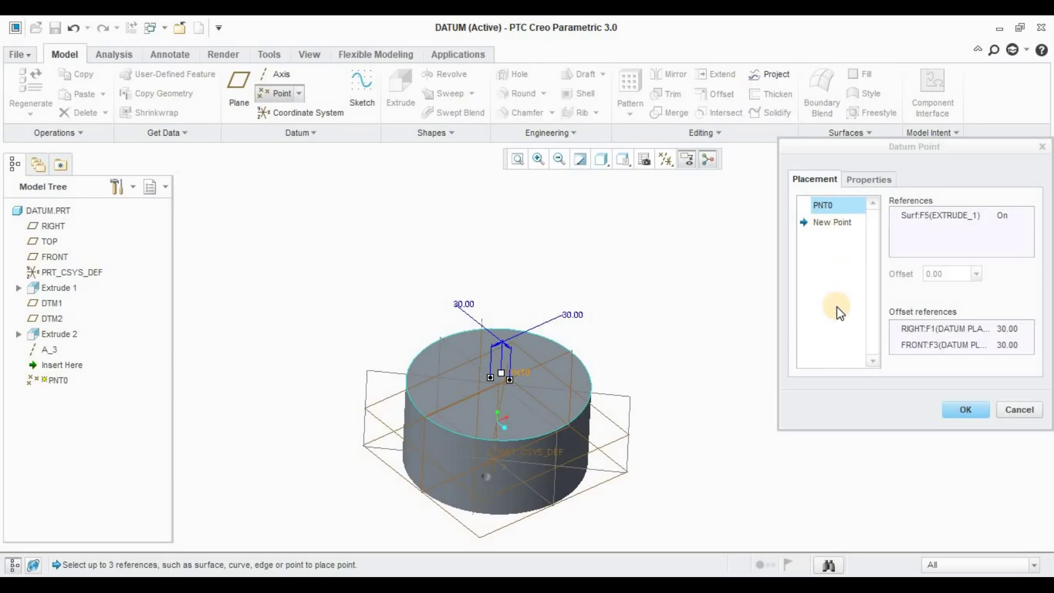
pyautogui.click(964, 410)
pyautogui.scroll(3, 437, 459)
pyautogui.scroll(-3, 739, 298)
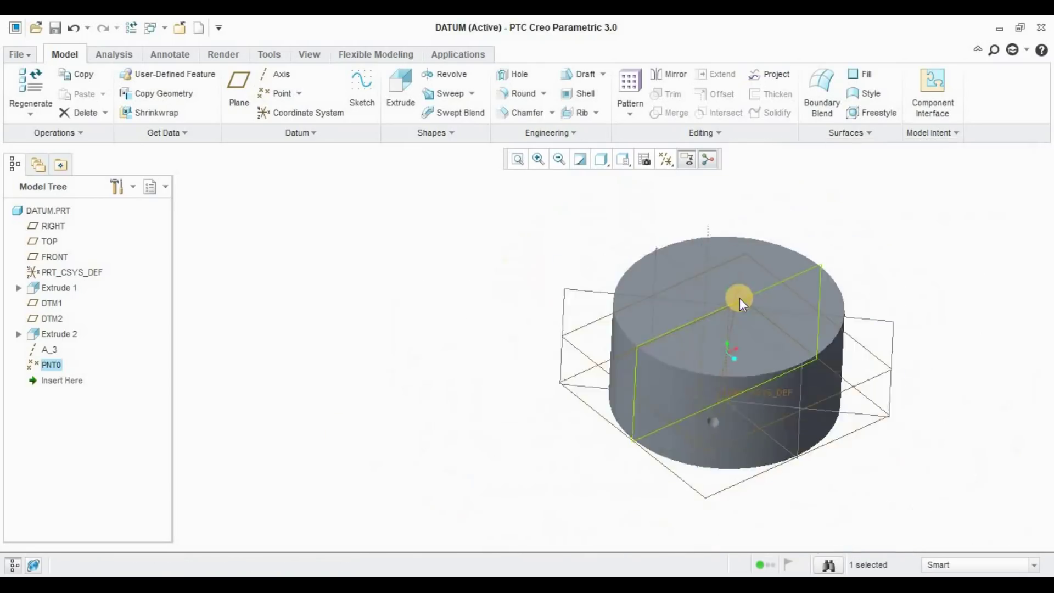
pyautogui.scroll(4, 739, 297)
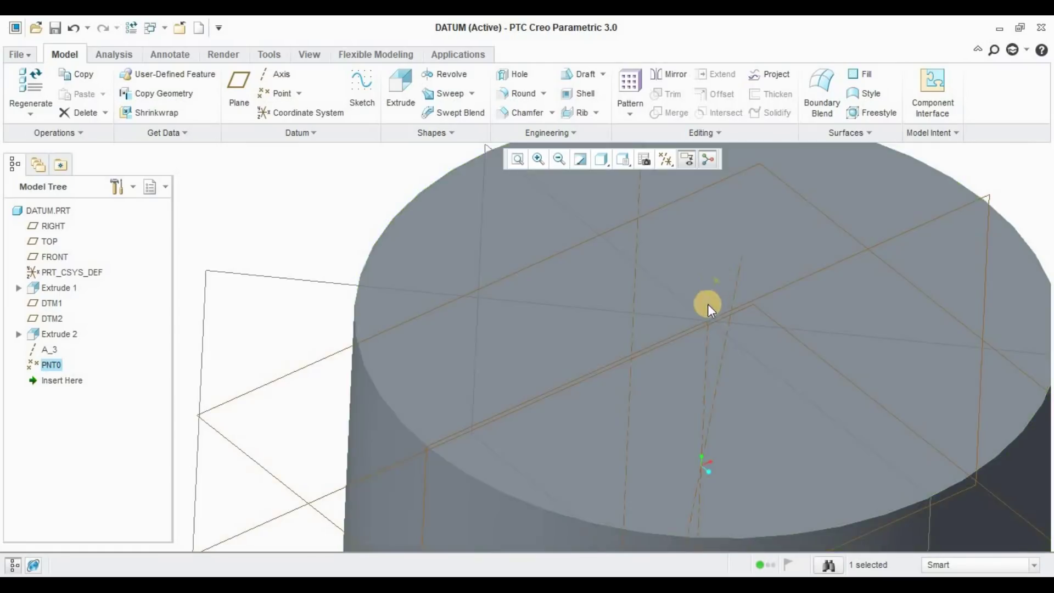
pyautogui.scroll(-5, 724, 291)
pyautogui.scroll(-2, 650, 261)
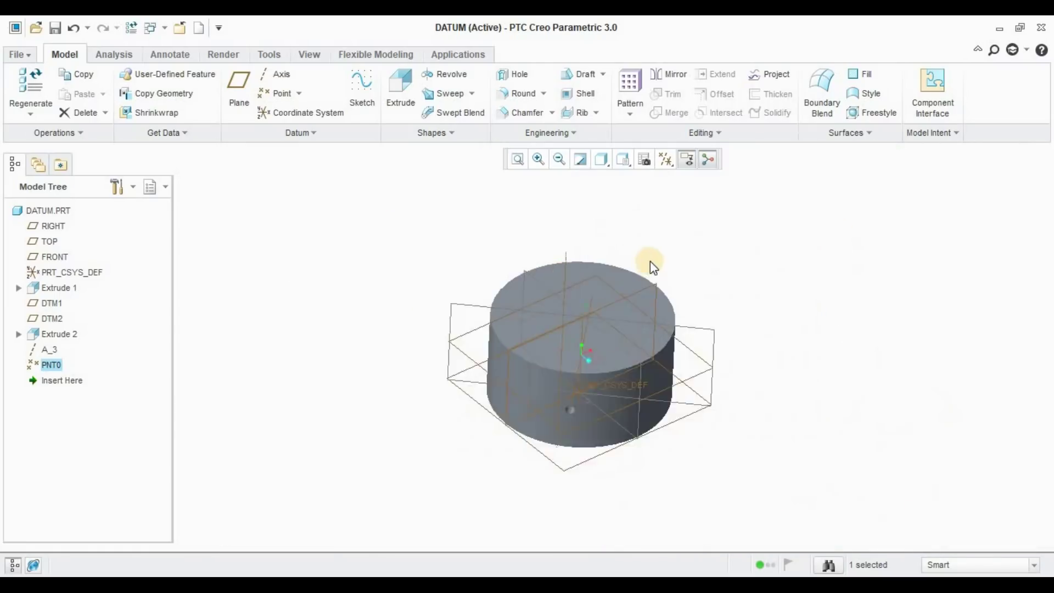
pyautogui.scroll(2, 649, 261)
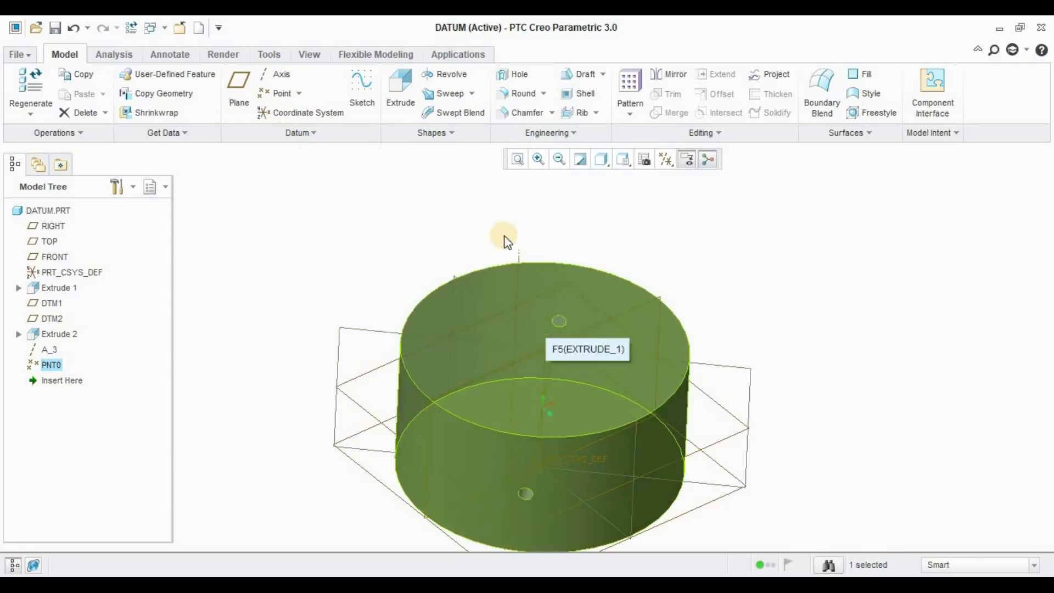
# Step: Start an offset coordinate system datum point referenced to PRT_CSYS_DEF, using the Cartesian offset type
pyautogui.click(300, 94)
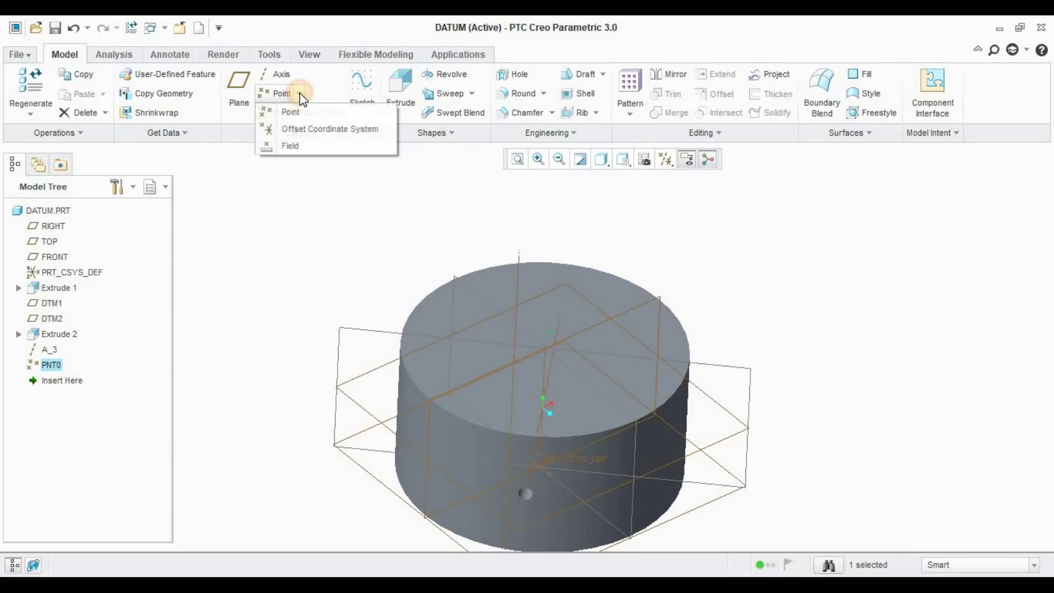
pyautogui.click(316, 131)
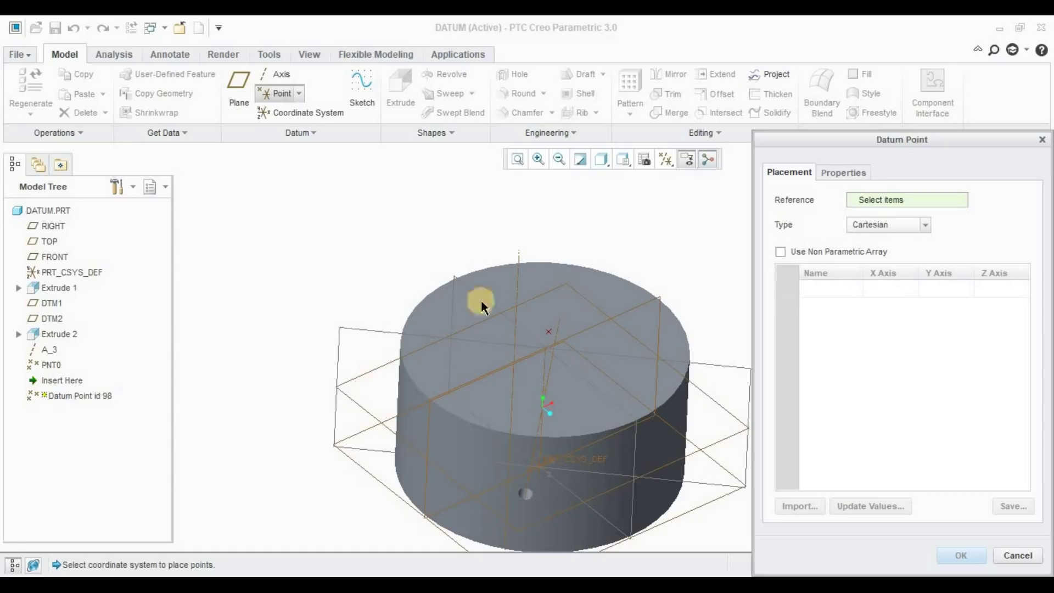
pyautogui.keyDown('shift'); pyautogui.moveTo(555, 328); pyautogui.dragTo(505, 315, button='middle'); pyautogui.keyUp('shift')
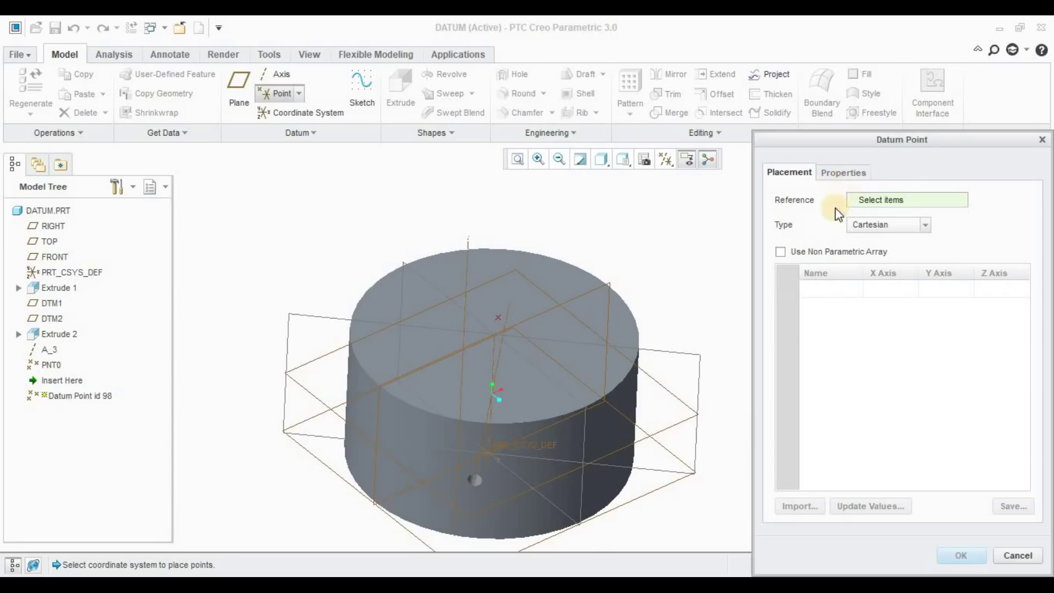
pyautogui.click(501, 444)
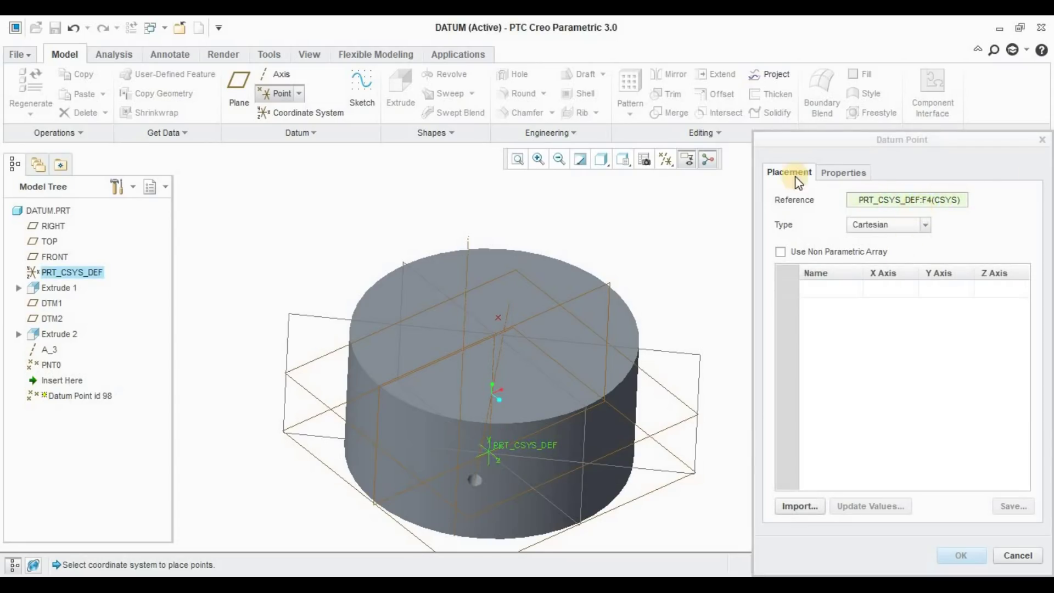
pyautogui.click(904, 230)
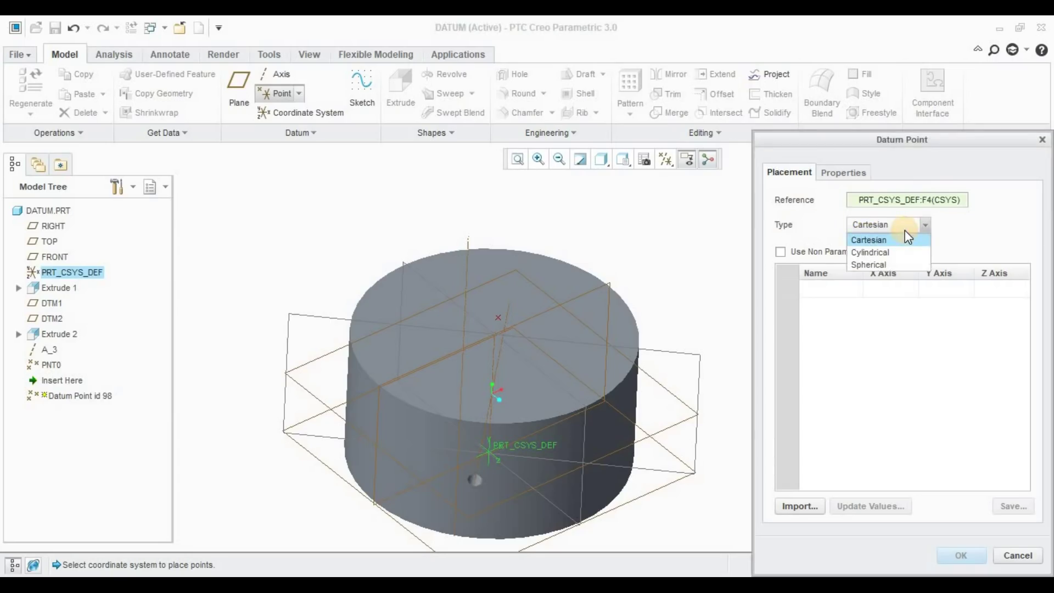
pyautogui.click(907, 237)
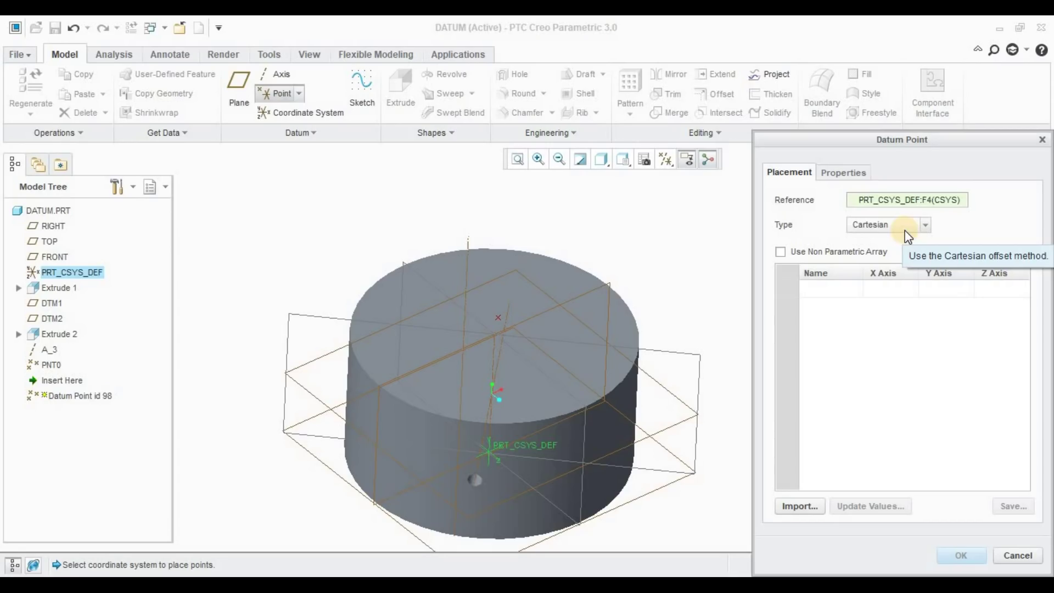
pyautogui.click(903, 227)
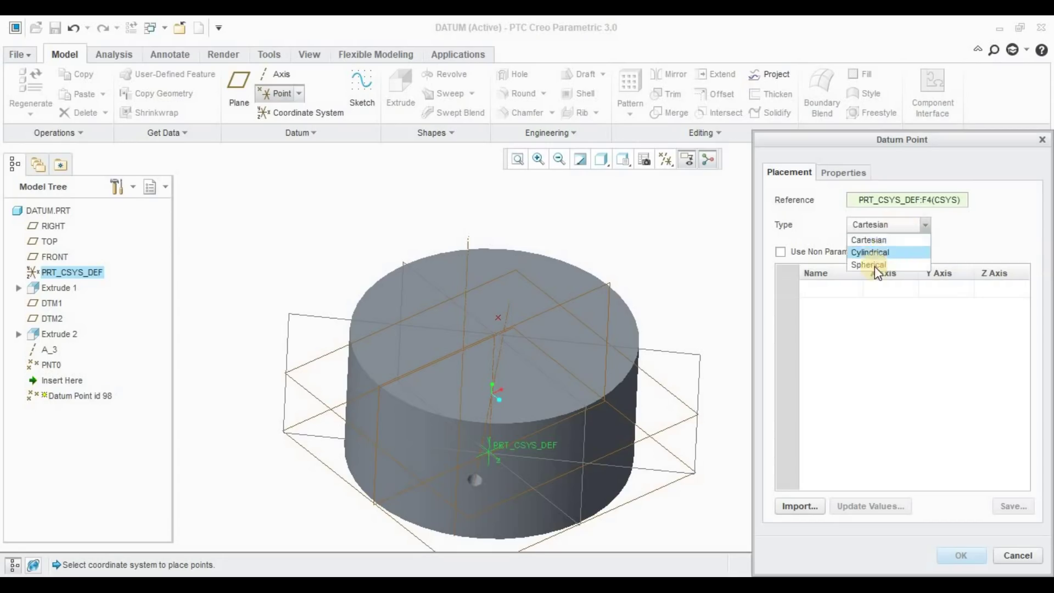
pyautogui.click(877, 240)
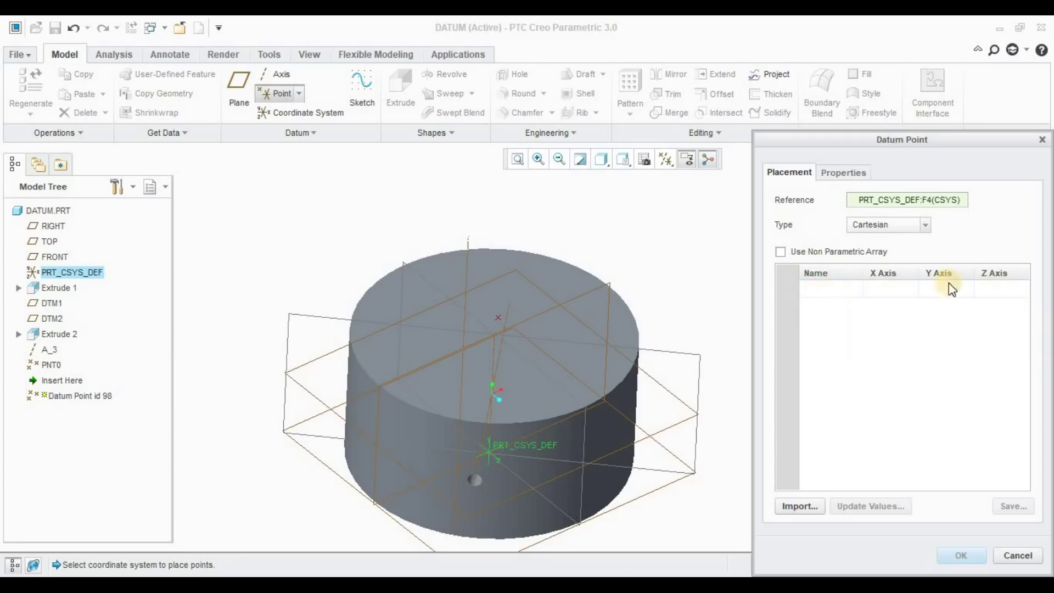
# Step: Add a first point to the offset table with an X offset of 3 and a Y offset of 5
pyautogui.click(827, 290)
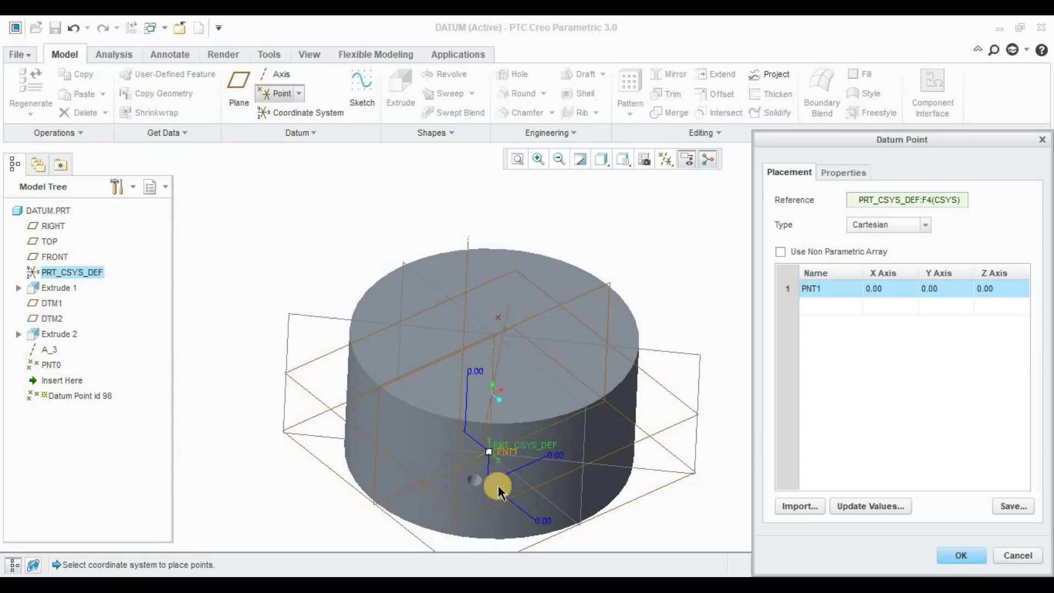
pyautogui.click(886, 289)
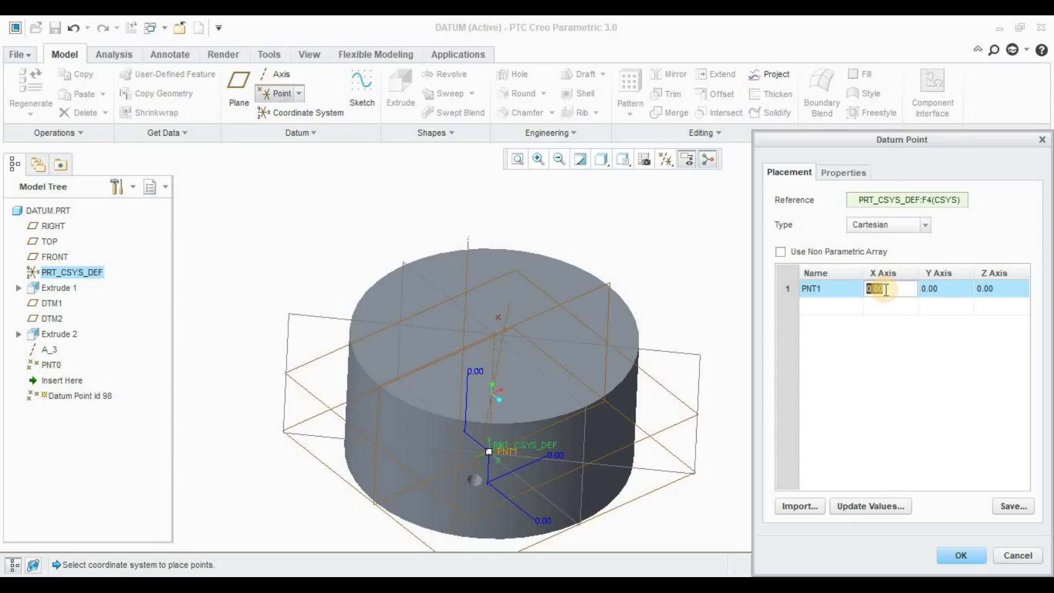
pyautogui.press('BackSpace')
pyautogui.write('3')
pyautogui.press('Return')
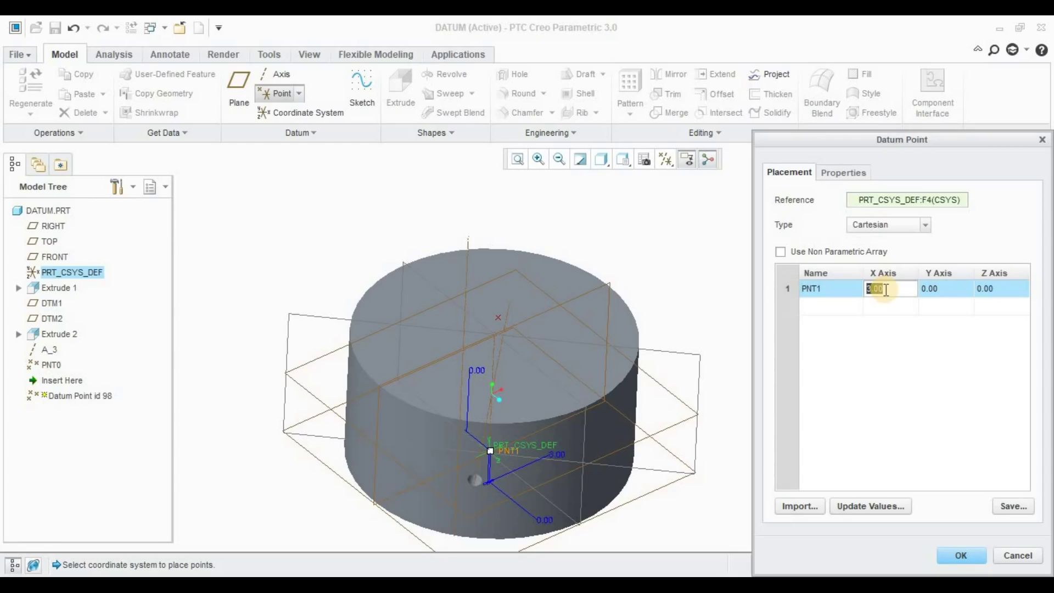
pyautogui.click(941, 288)
pyautogui.press('BackSpace')
pyautogui.write('5')
pyautogui.press('Return')
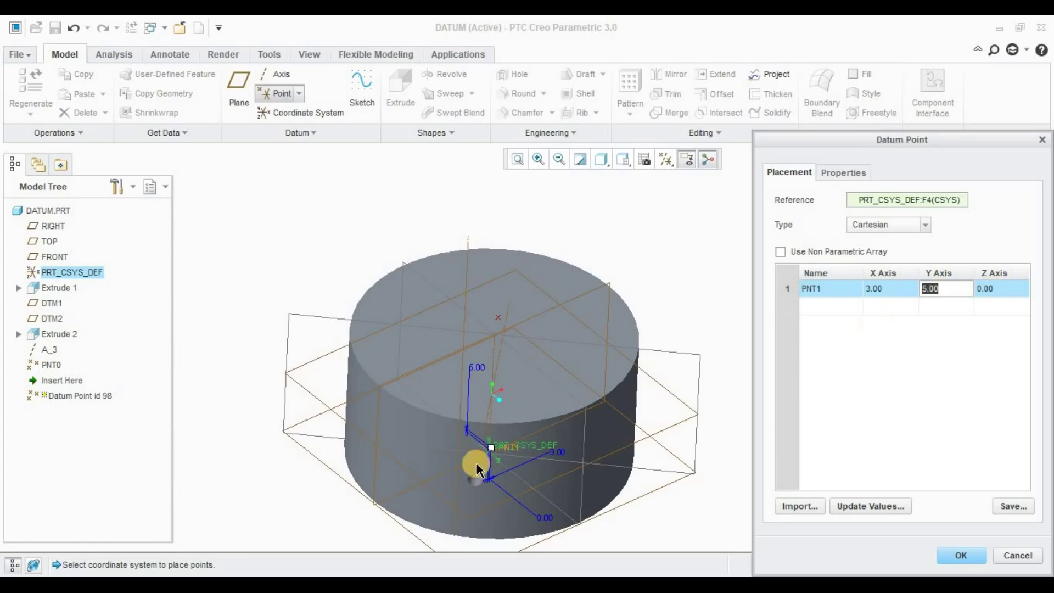
# Step: Add two more points to the offset table, leaving their offsets at zero, and cancel the datum point definition
pyautogui.scroll(5, 476, 465)
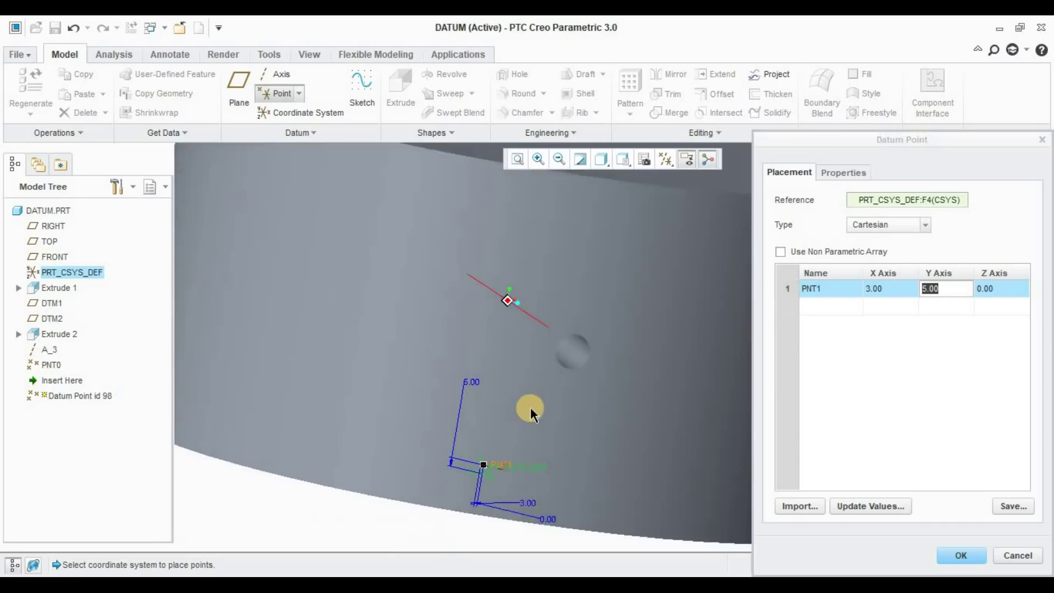
pyautogui.scroll(3, 500, 465)
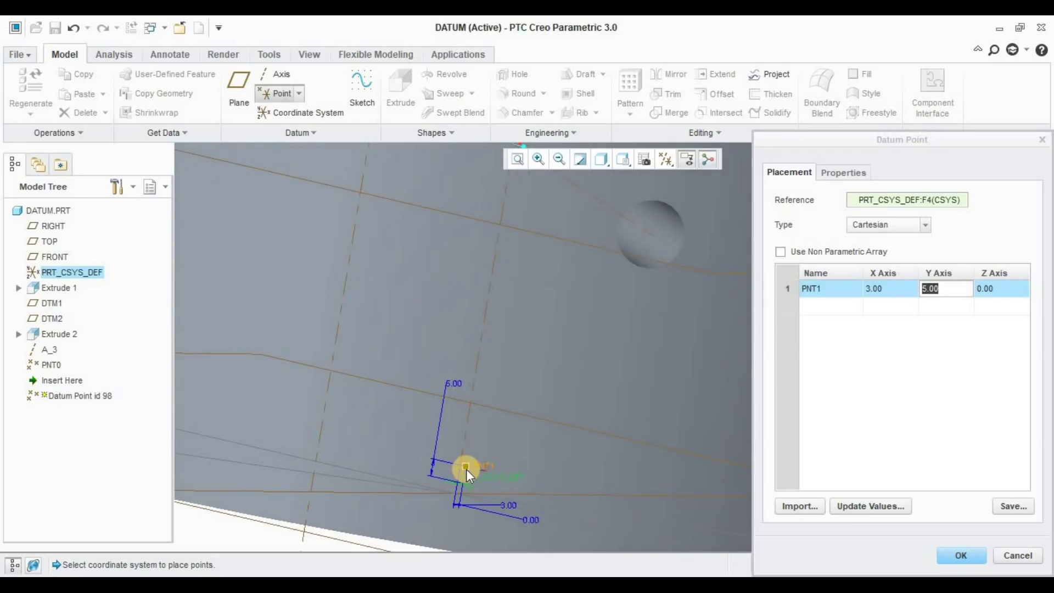
pyautogui.scroll(-8, 469, 465)
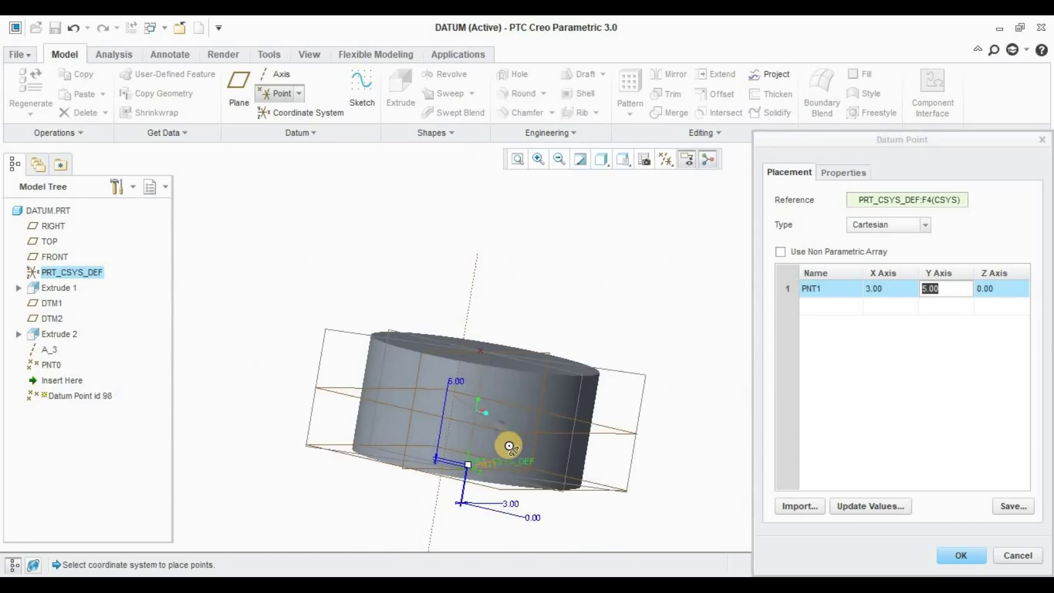
pyautogui.moveTo(496, 462); pyautogui.dragTo(409, 439, button='middle')
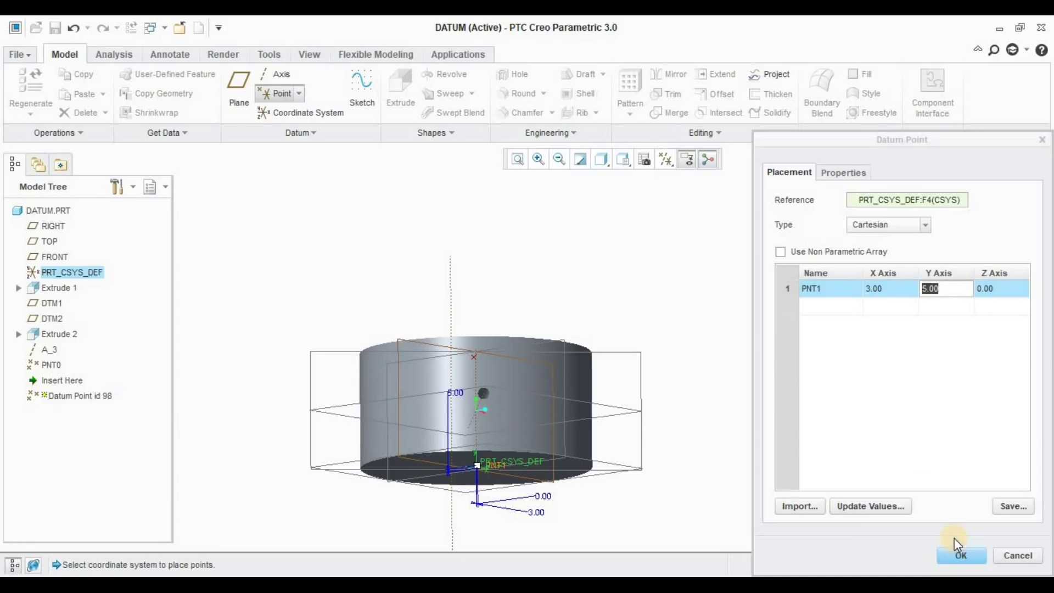
pyautogui.click(819, 304)
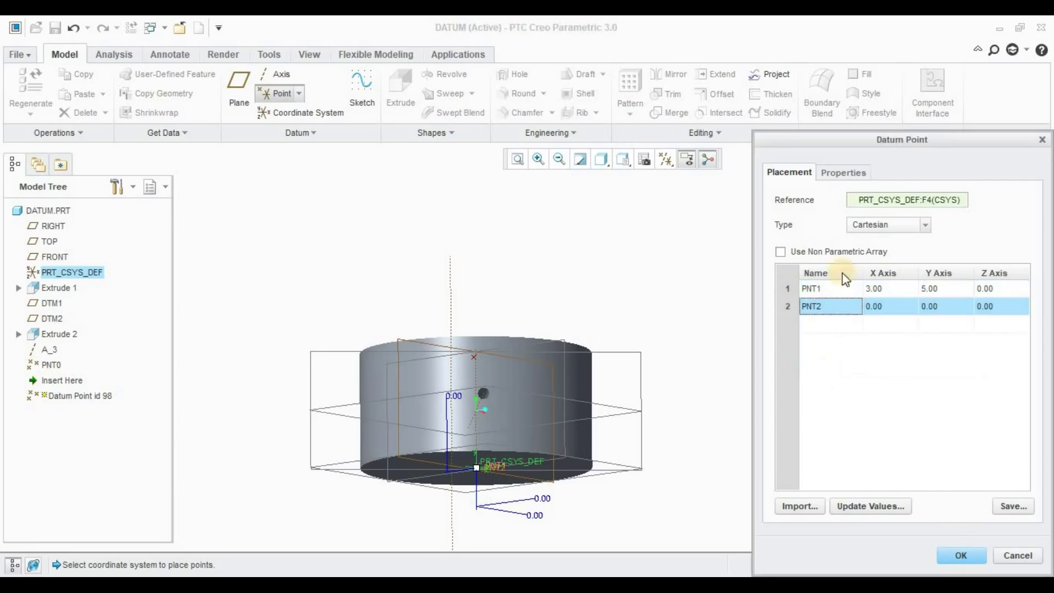
pyautogui.click(829, 320)
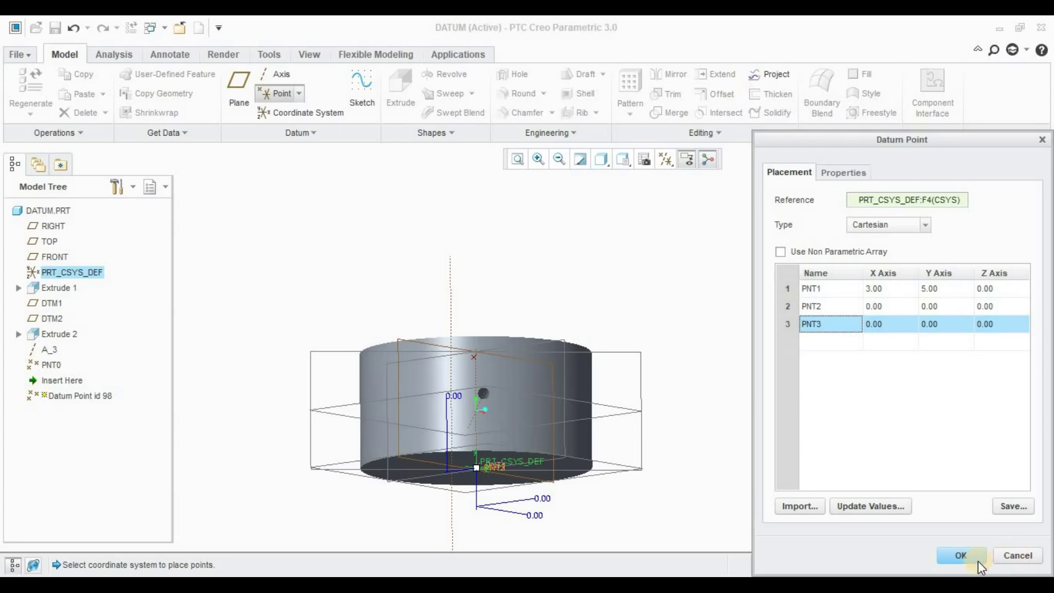
pyautogui.click(1017, 555)
pyautogui.click(521, 330)
pyautogui.moveTo(672, 299)
pyautogui.mouseDown(button='middle')
pyautogui.moveTo(677, 346)
pyautogui.moveTo(684, 291)
pyautogui.mouseUp(button='middle')
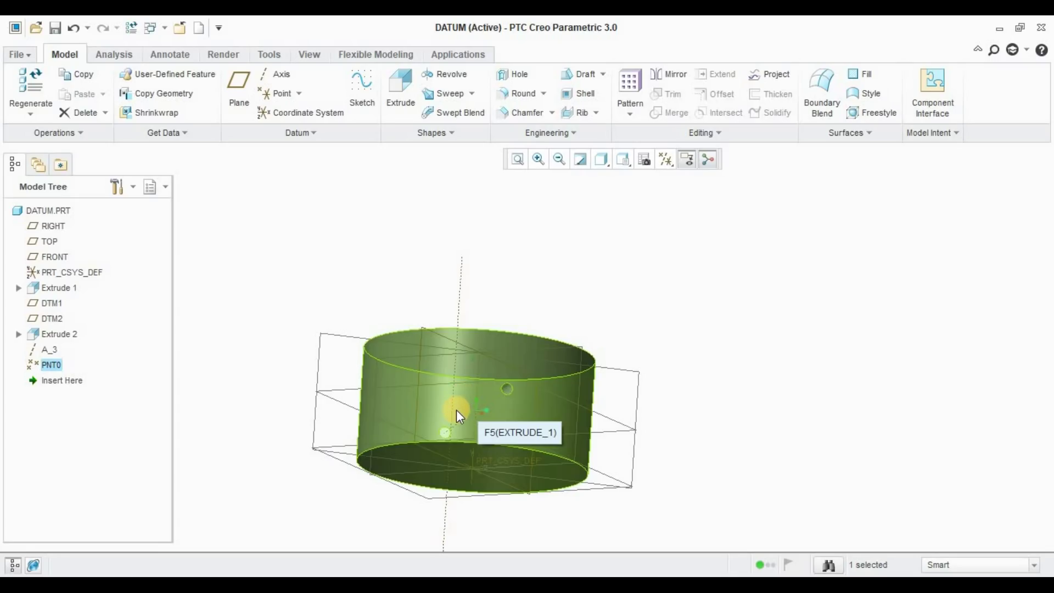
# Step: Start a datum coordinate system, remove the preselected PNT0 reference and place the origin on plane DTM1
pyautogui.moveTo(735, 400)
pyautogui.mouseDown(button='middle')
pyautogui.moveTo(743, 413)
pyautogui.moveTo(744, 389)
pyautogui.mouseUp(button='middle')
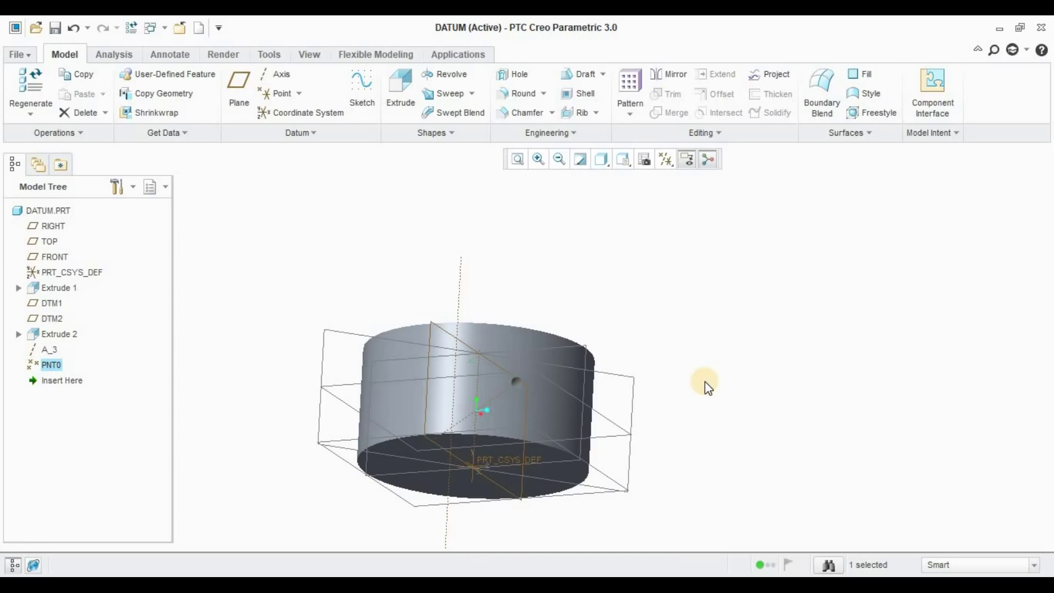
pyautogui.click(292, 113)
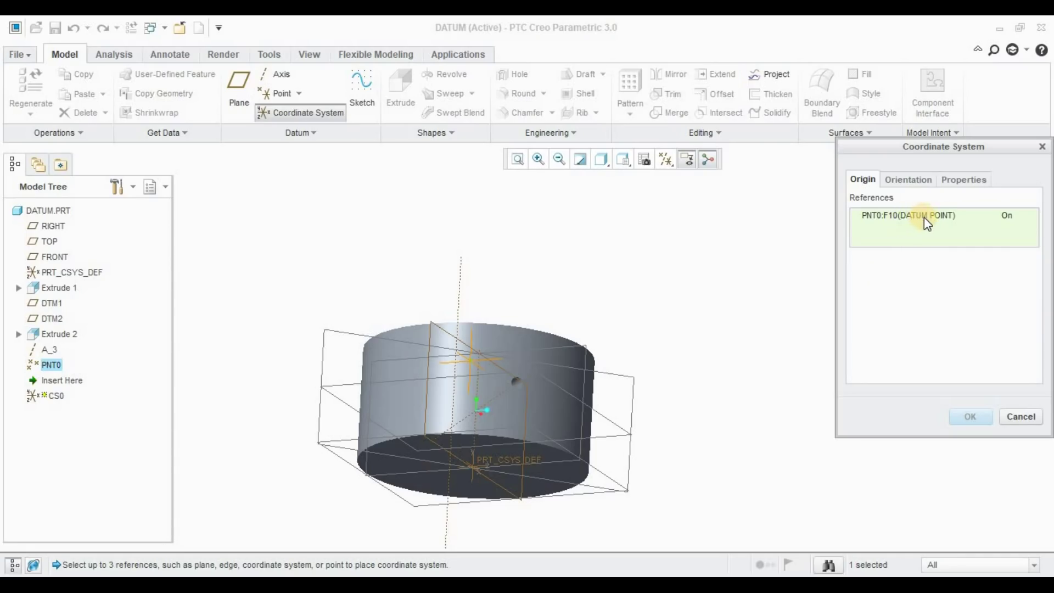
pyautogui.rightClick(926, 217)
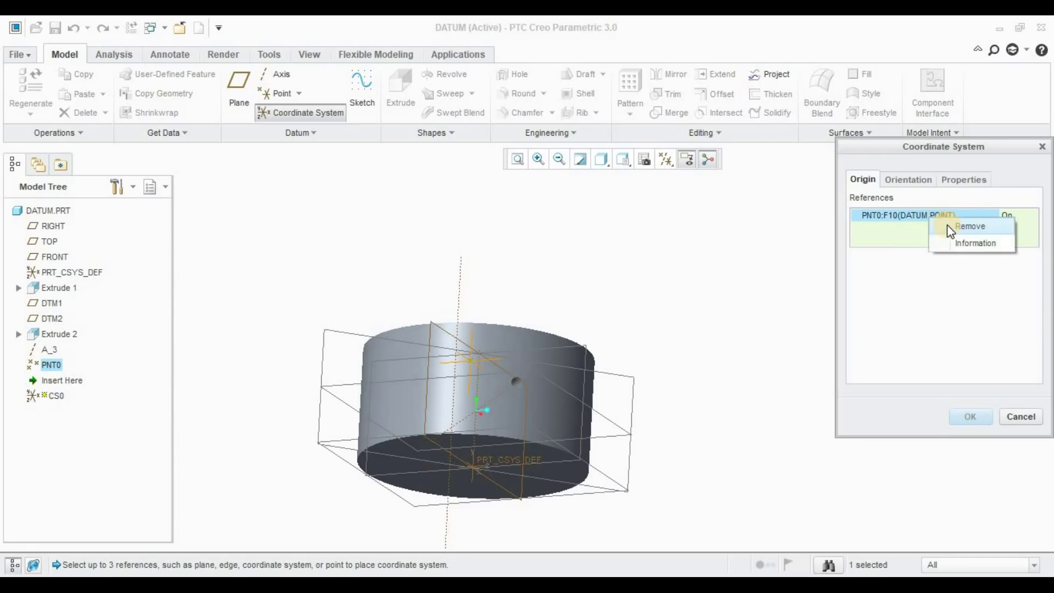
pyautogui.click(946, 225)
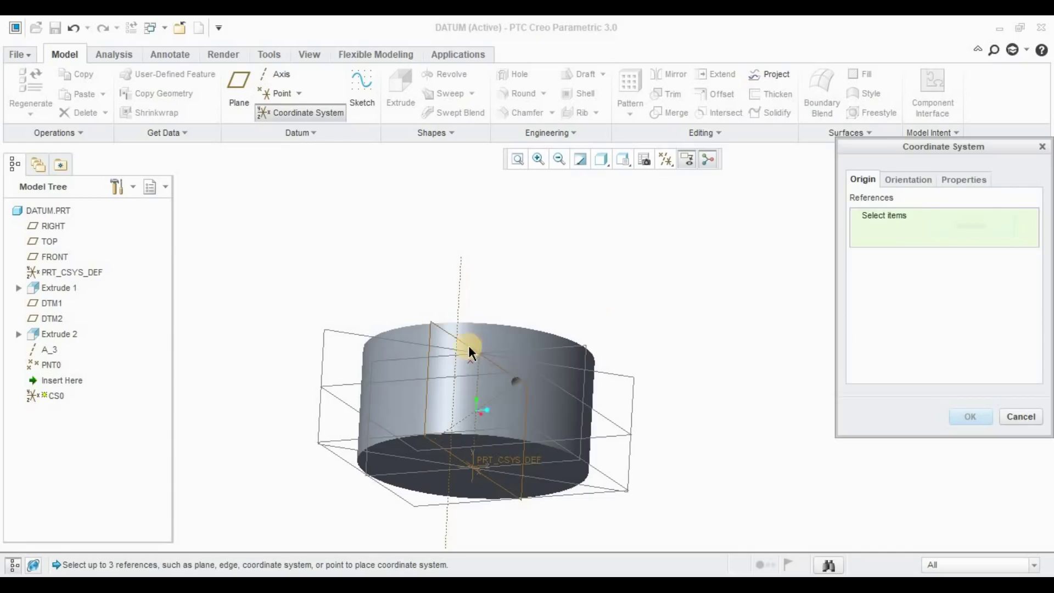
pyautogui.click(516, 381)
pyautogui.moveTo(515, 382); pyautogui.dragTo(490, 356, button='middle')
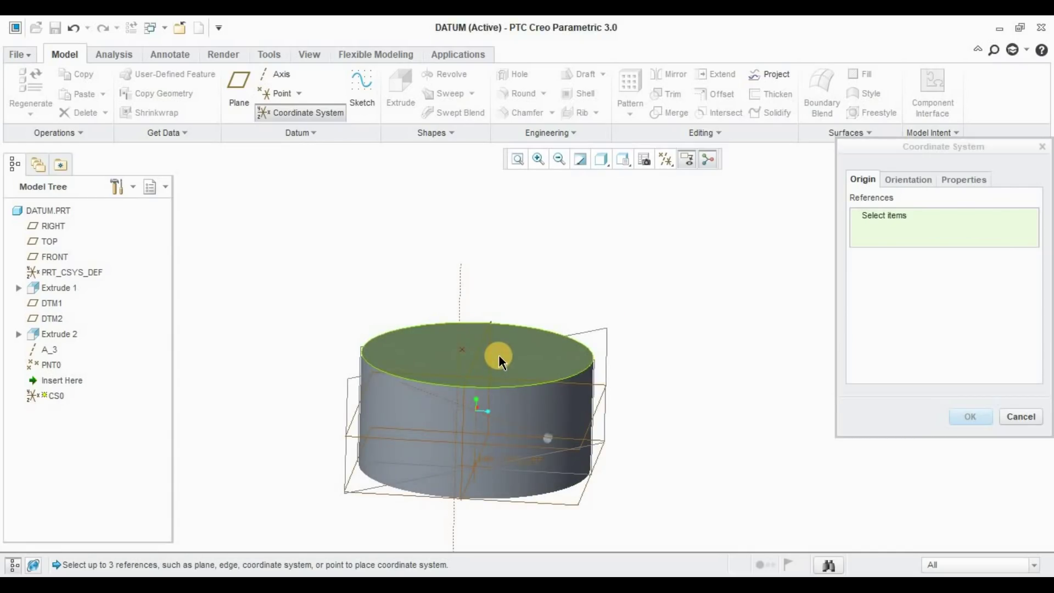
pyautogui.click(355, 442)
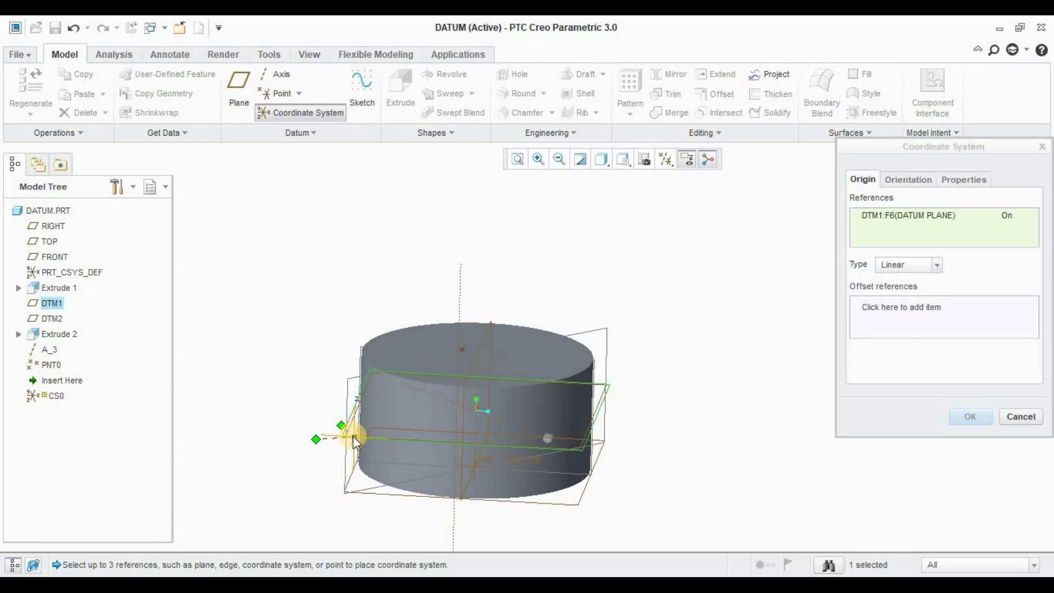
# Step: Assign the FRONT and DTM2 planes as linear offset references for the coordinate system origin
pyautogui.moveTo(341, 425); pyautogui.dragTo(373, 387)
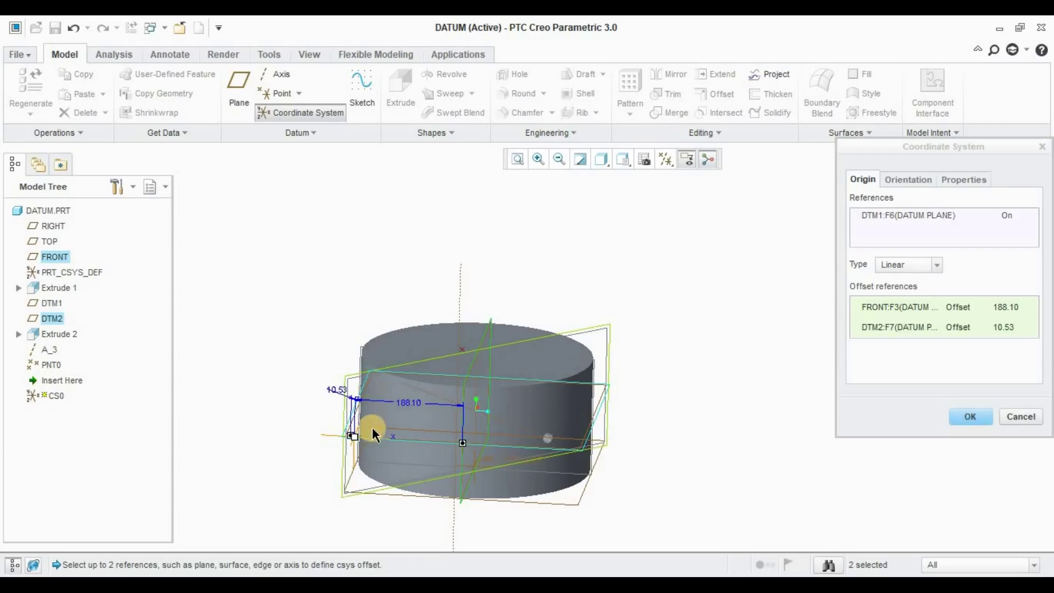
pyautogui.scroll(-3, 393, 426)
pyautogui.moveTo(413, 416); pyautogui.dragTo(426, 417, button='middle')
pyautogui.scroll(3, 415, 423)
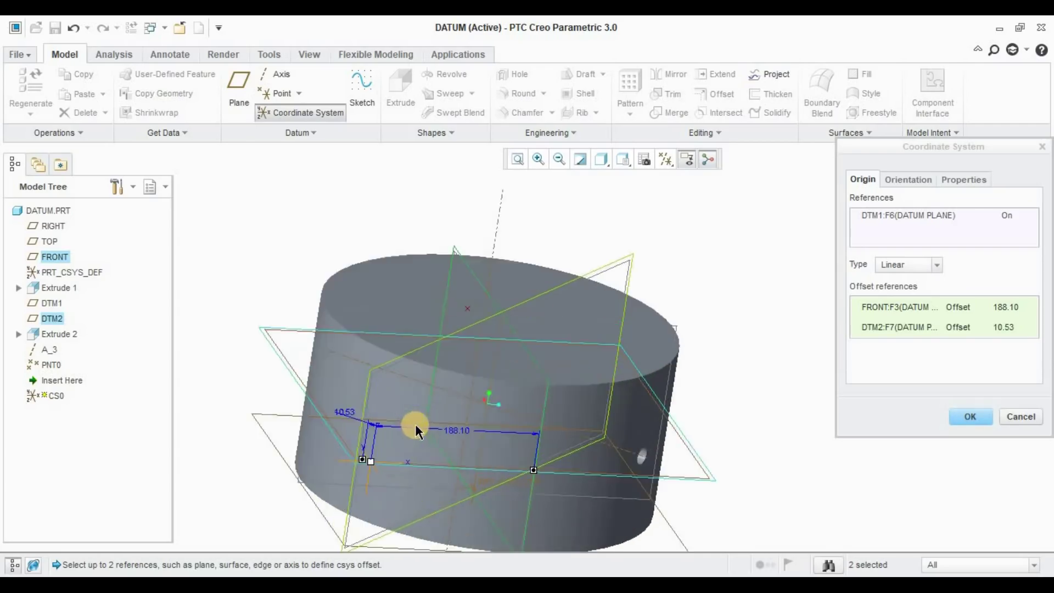
pyautogui.scroll(-3, 411, 427)
pyautogui.scroll(2, 410, 427)
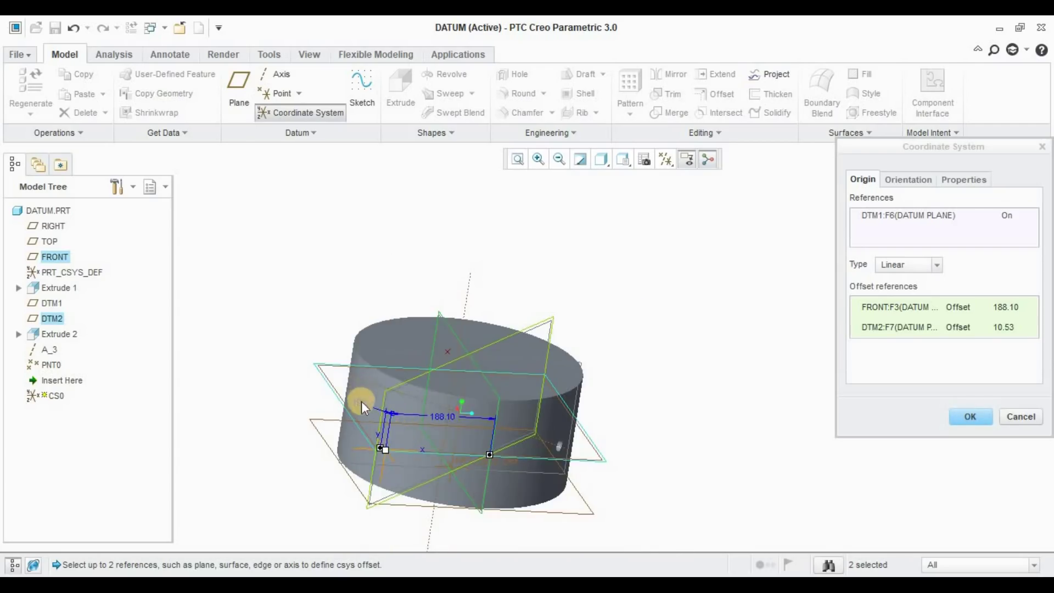
# Step: Set the origin's offset from FRONT to 40 and its offset from DTM2 to 0
pyautogui.doubleClick(442, 417)
pyautogui.write('40')
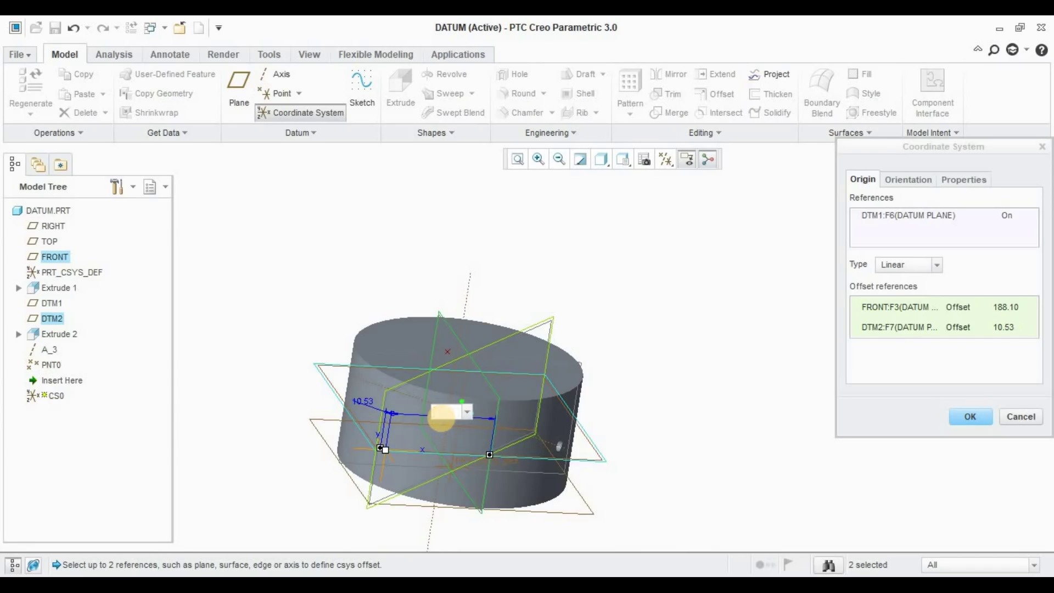
pyautogui.press('Return')
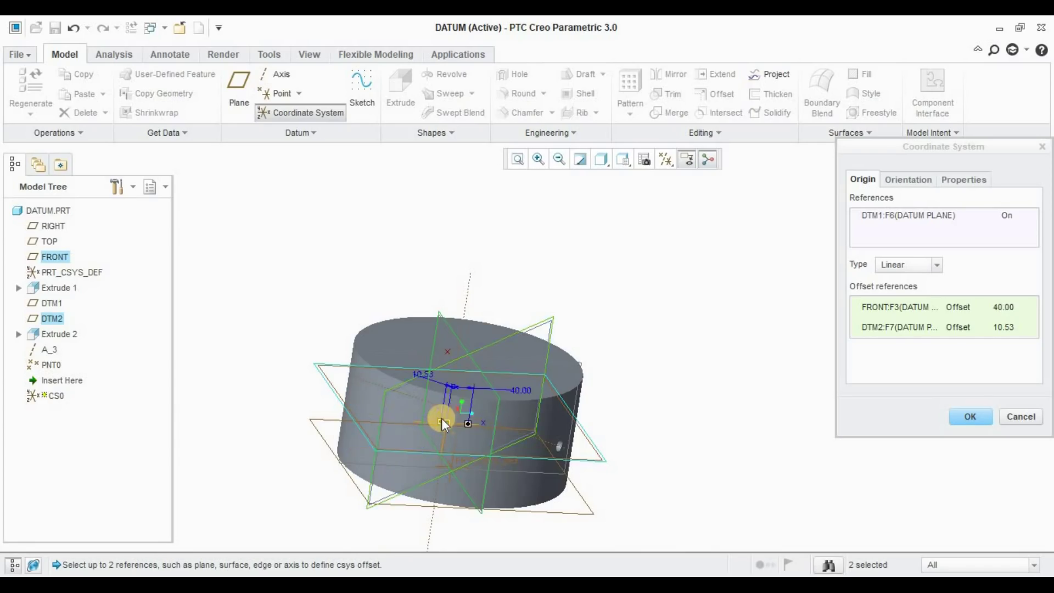
pyautogui.doubleClick(424, 373)
pyautogui.write('0')
pyautogui.press('Return')
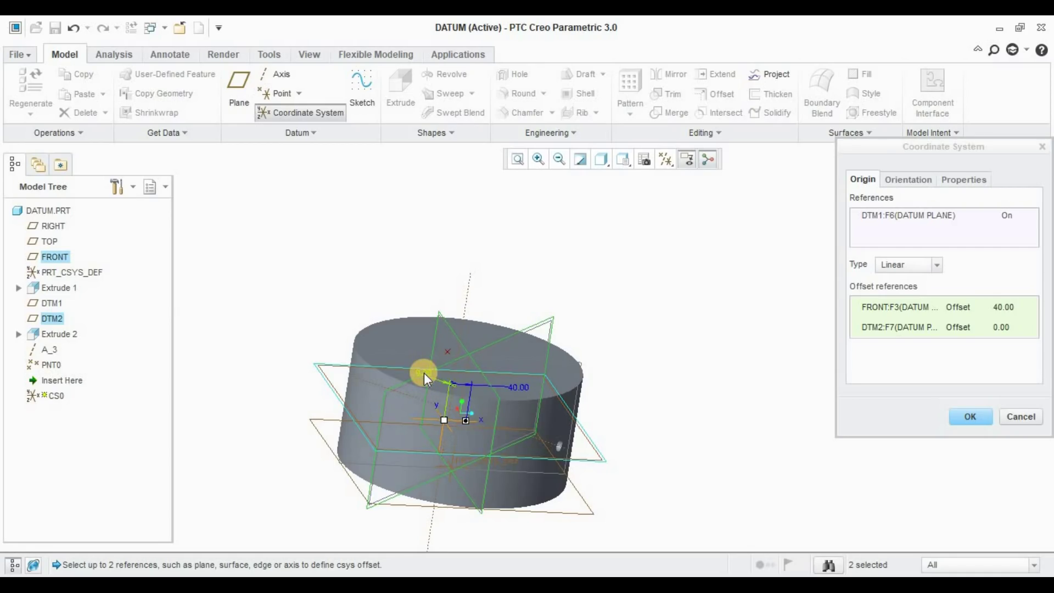
# Step: Set the origin's offset from the FRONT plane to 0
pyautogui.moveTo(559, 476); pyautogui.dragTo(541, 463, button='middle')
pyautogui.doubleClick(511, 376)
pyautogui.write('0')
pyautogui.press('Return')
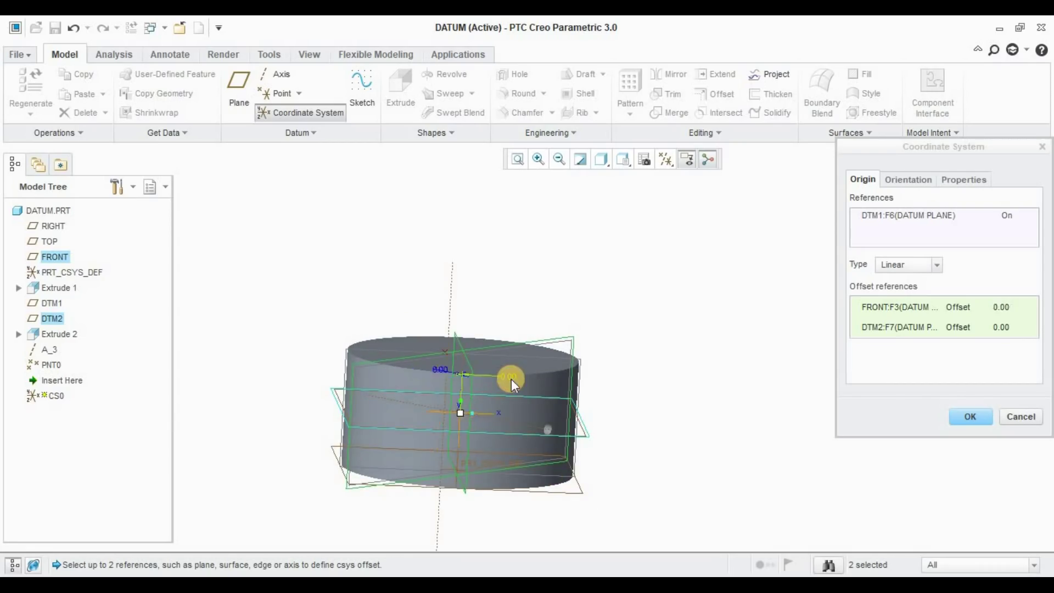
pyautogui.moveTo(500, 386); pyautogui.dragTo(464, 406, button='middle')
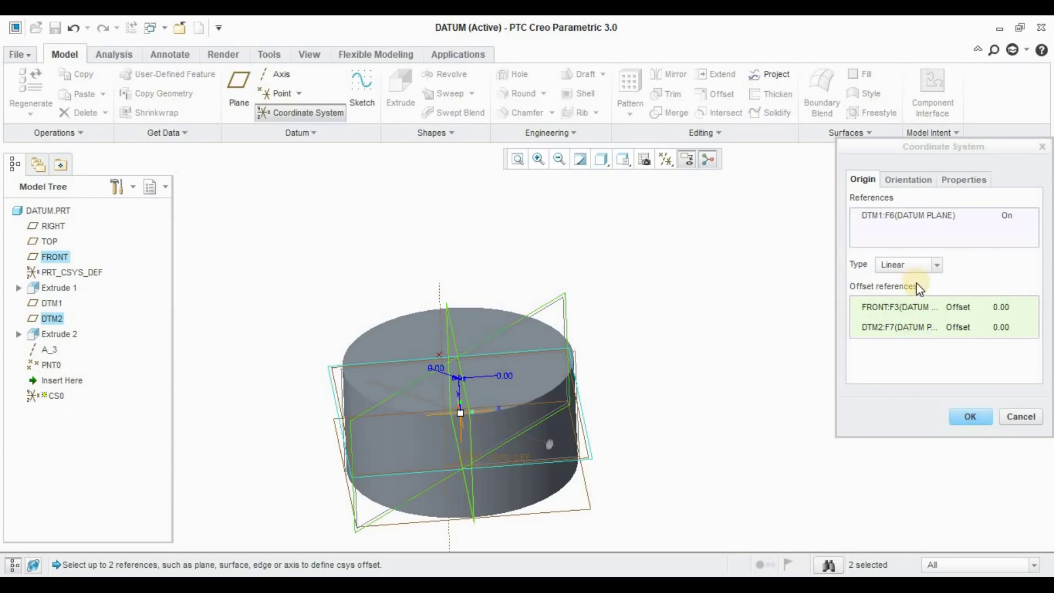
# Step: Review the available offset types for the coordinate system and keep Linear
pyautogui.click(922, 266)
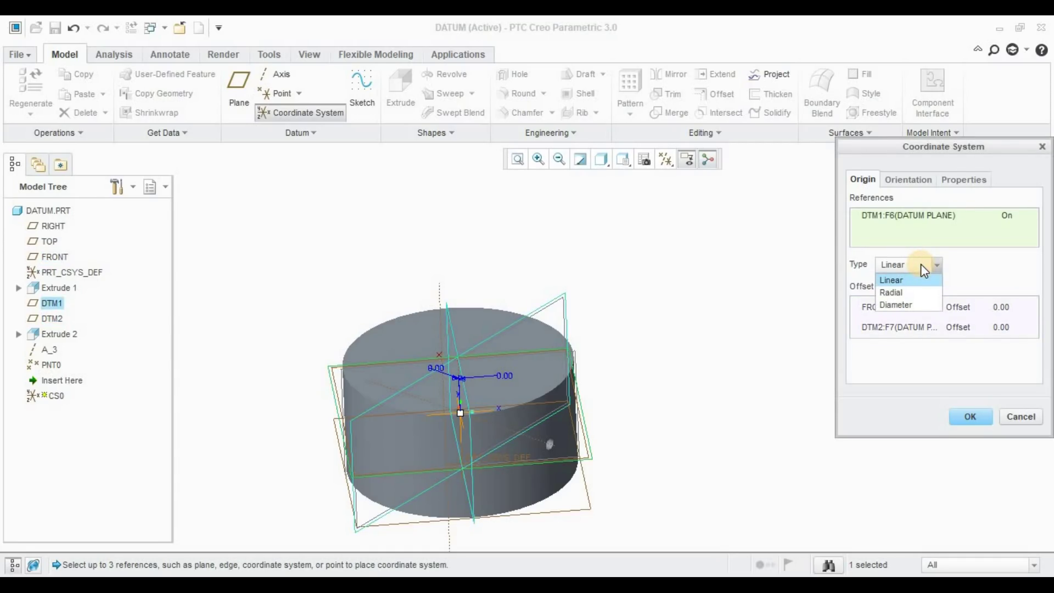
pyautogui.click(921, 265)
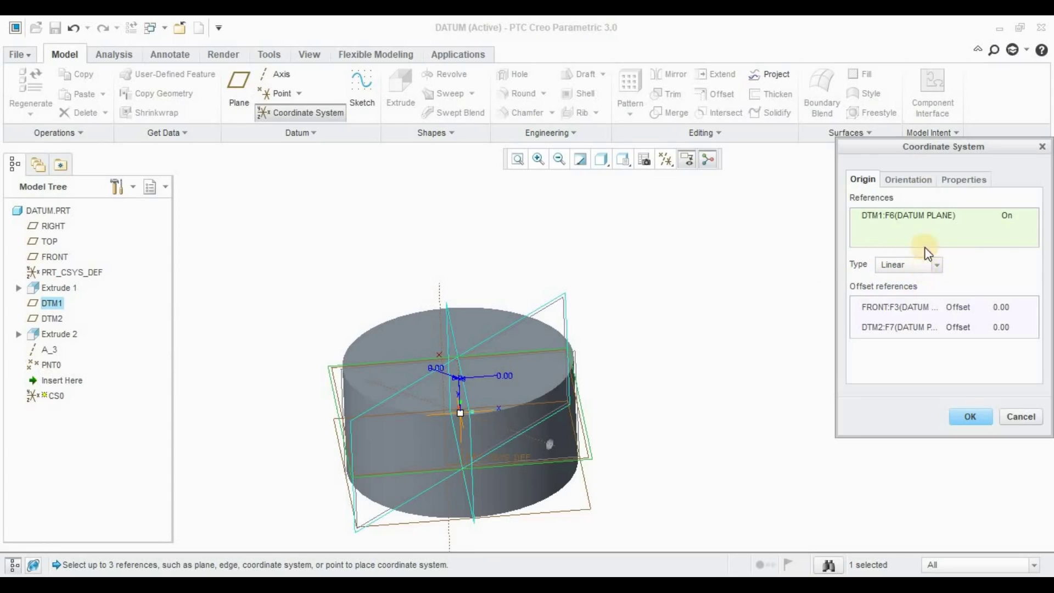
pyautogui.click(921, 266)
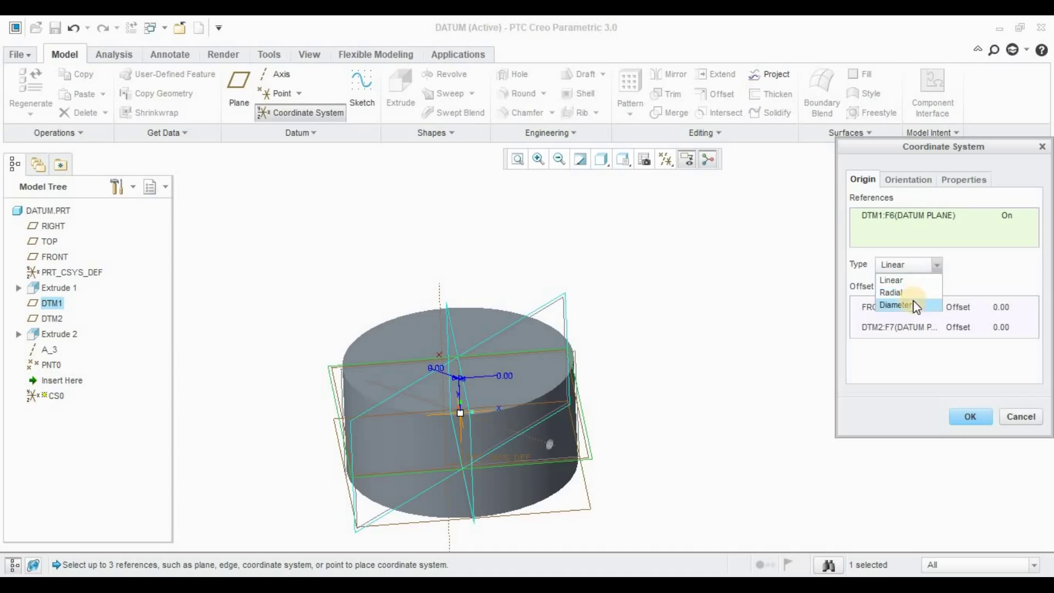
pyautogui.click(914, 279)
# Step: Examine the coordinate system's orientation settings and the axis directions at its origin on the model
pyautogui.click(921, 181)
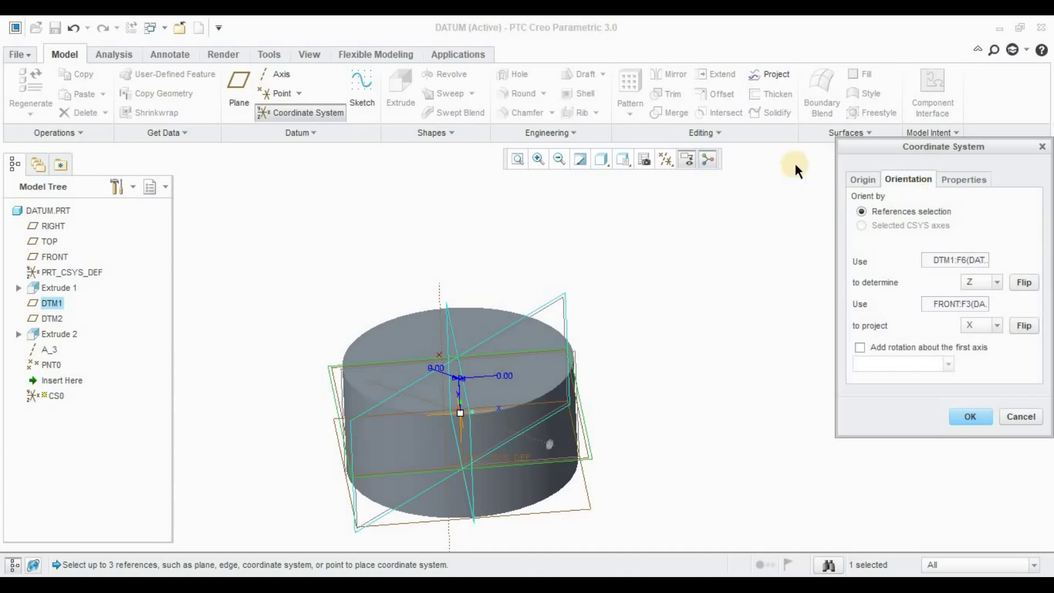
pyautogui.click(873, 183)
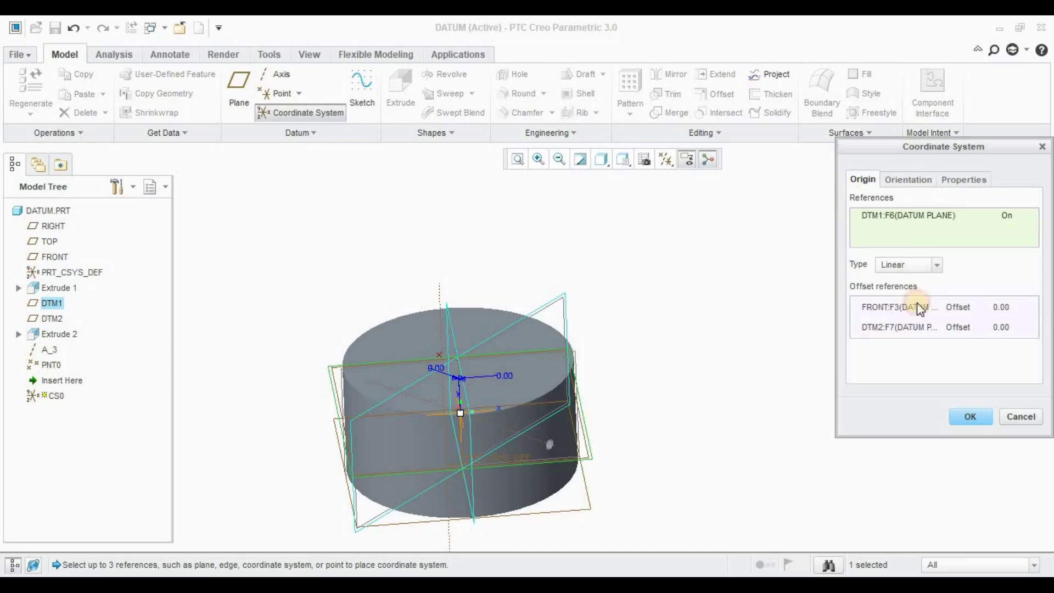
pyautogui.click(909, 180)
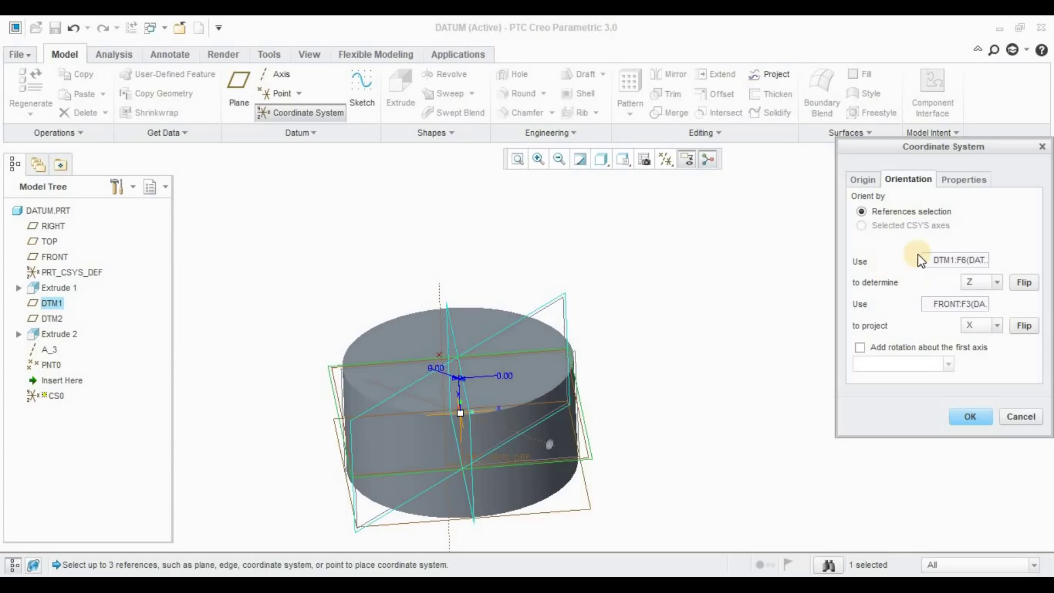
pyautogui.scroll(2, 550, 378)
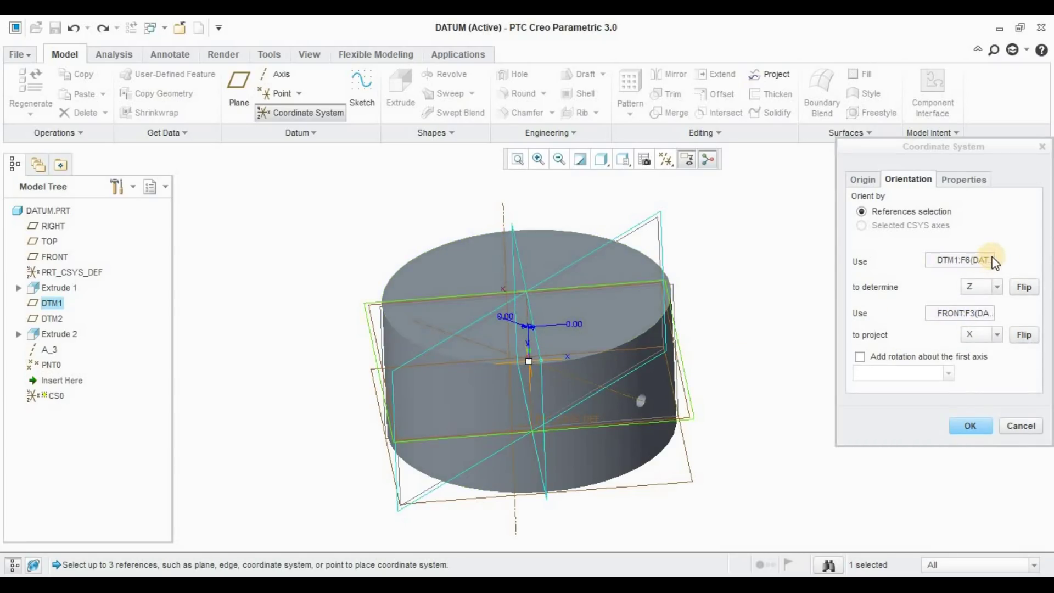
pyautogui.moveTo(556, 380)
pyautogui.mouseDown(button='middle')
pyautogui.moveTo(597, 347)
pyautogui.moveTo(588, 311)
pyautogui.moveTo(553, 369)
pyautogui.mouseUp(button='middle')
pyautogui.scroll(5, 518, 410)
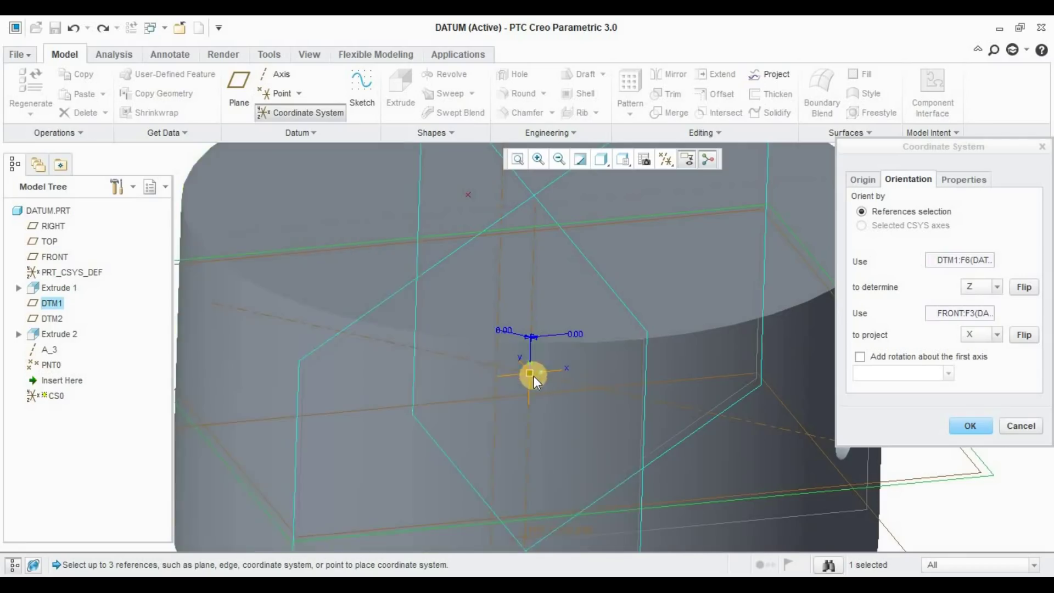
pyautogui.scroll(-4, 532, 377)
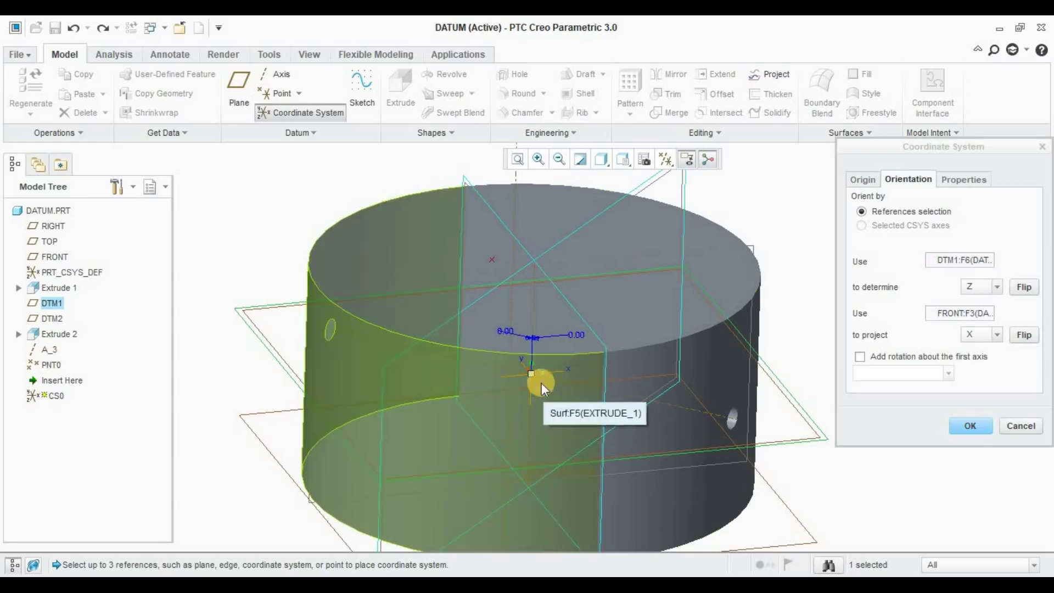
pyautogui.scroll(-1, 541, 383)
# Step: Keep DTM1 determining the Z axis and set the FRONT plane to project the Y axis
pyautogui.click(968, 286)
pyautogui.click(961, 308)
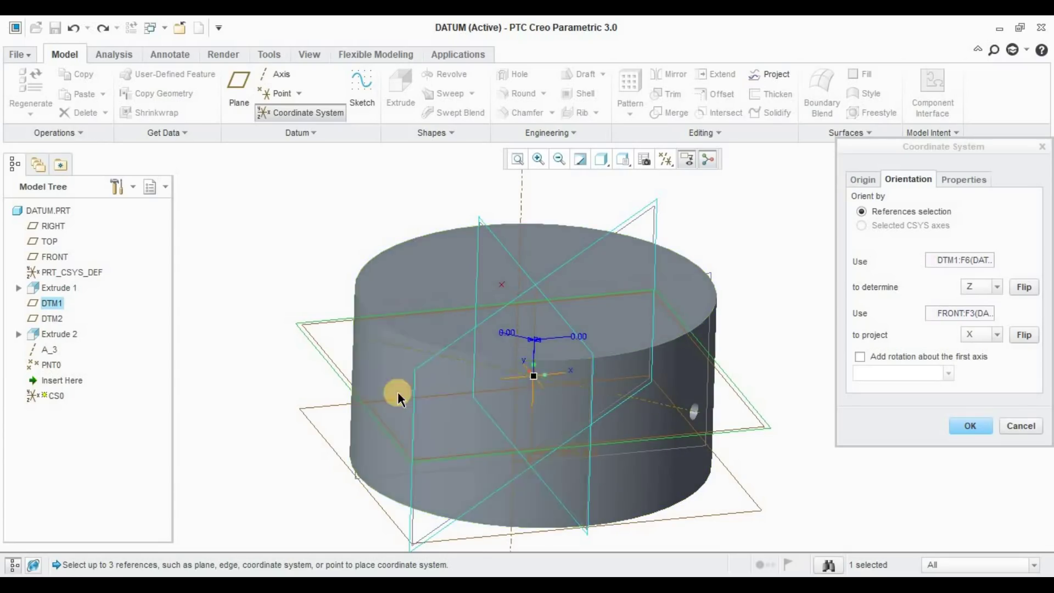
pyautogui.click(987, 336)
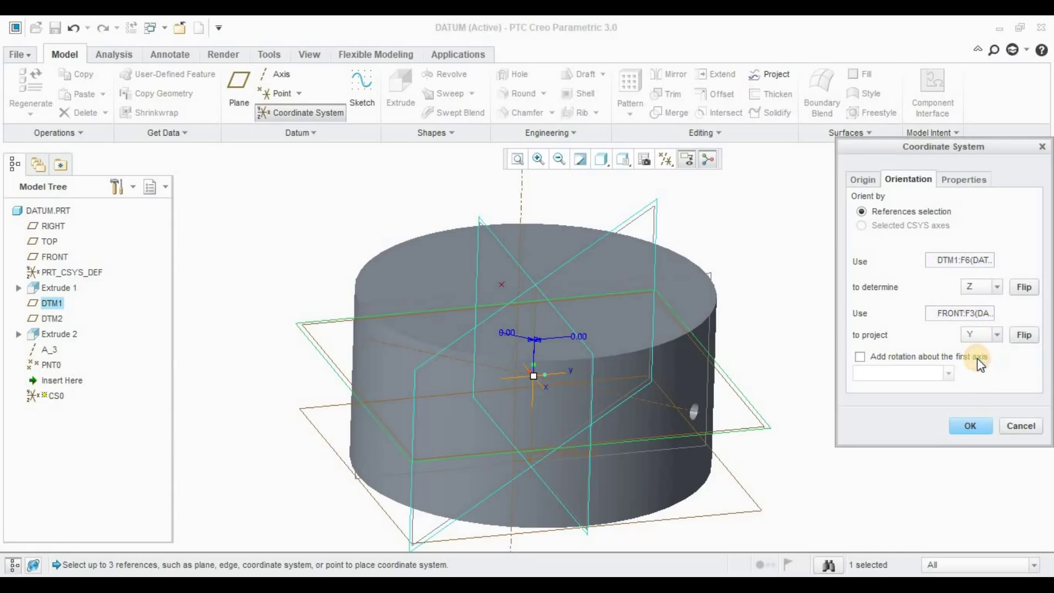
pyautogui.click(977, 358)
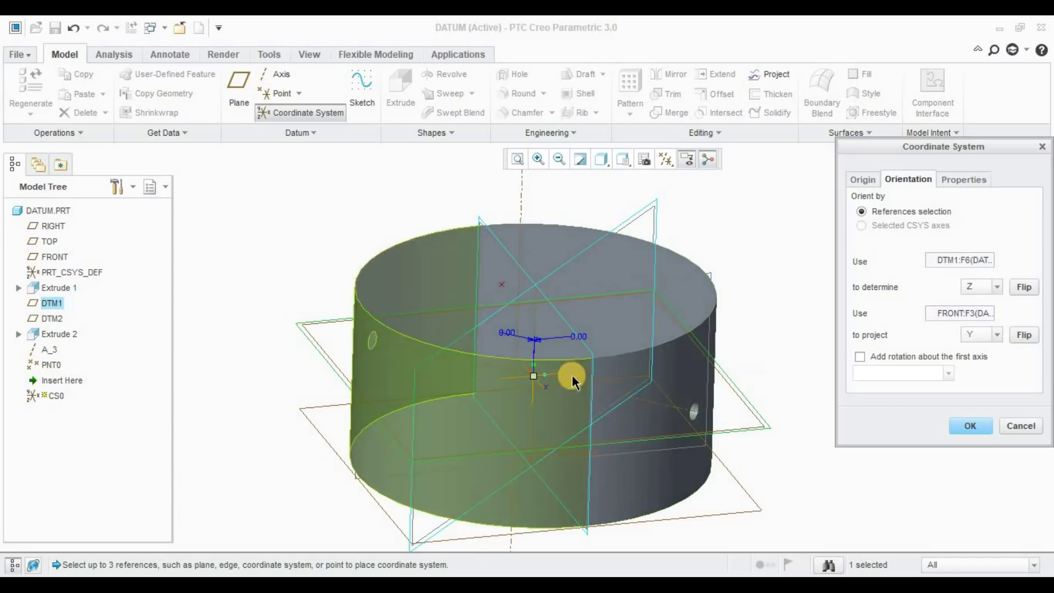
# Step: Flip the projected Y direction and flip it back, finishing the coordinate system
pyautogui.click(1022, 335)
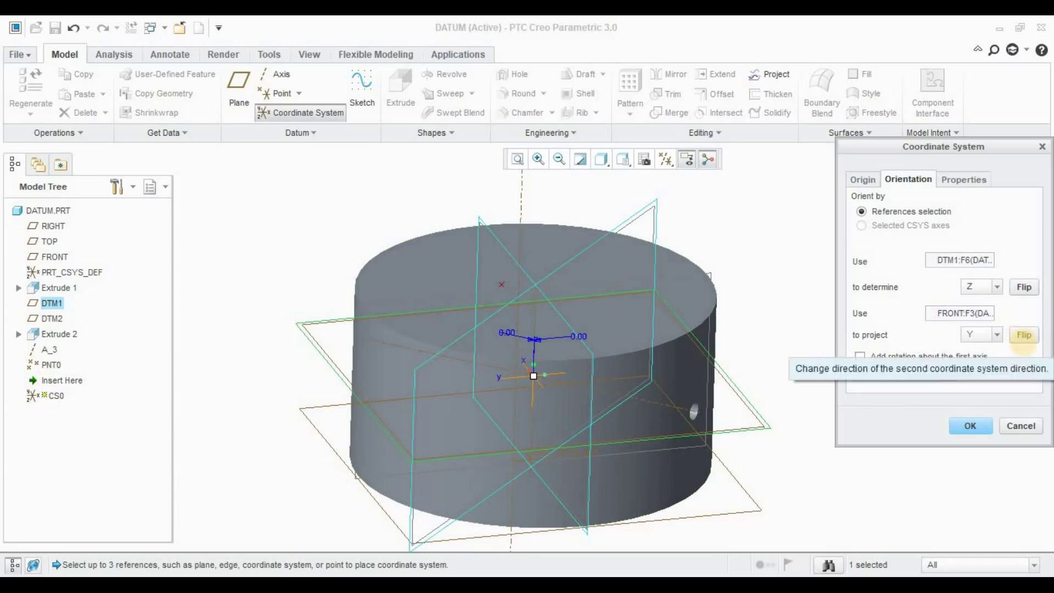
pyautogui.click(1025, 340)
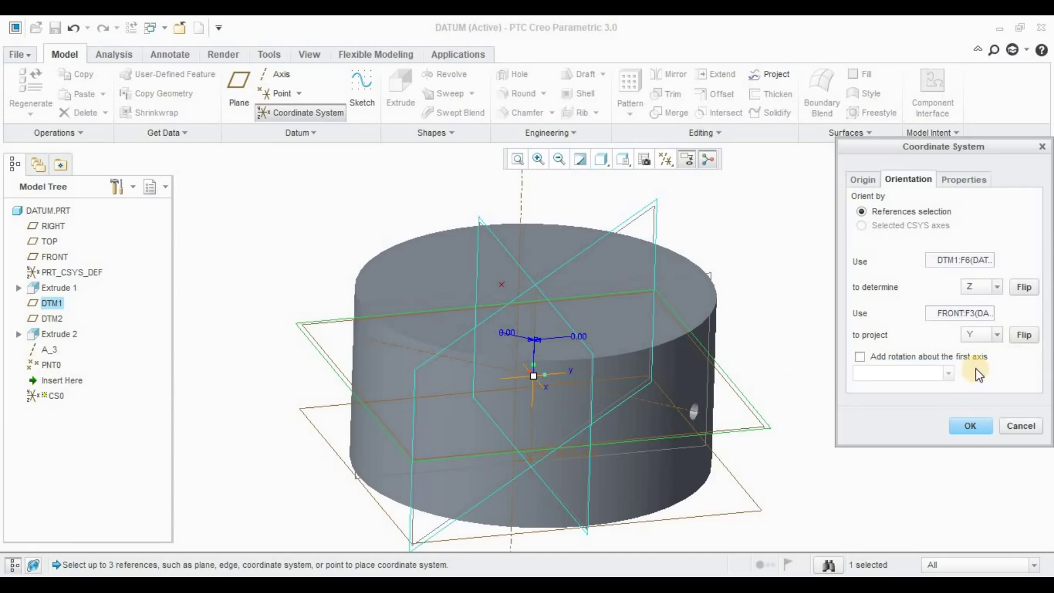
pyautogui.click(969, 426)
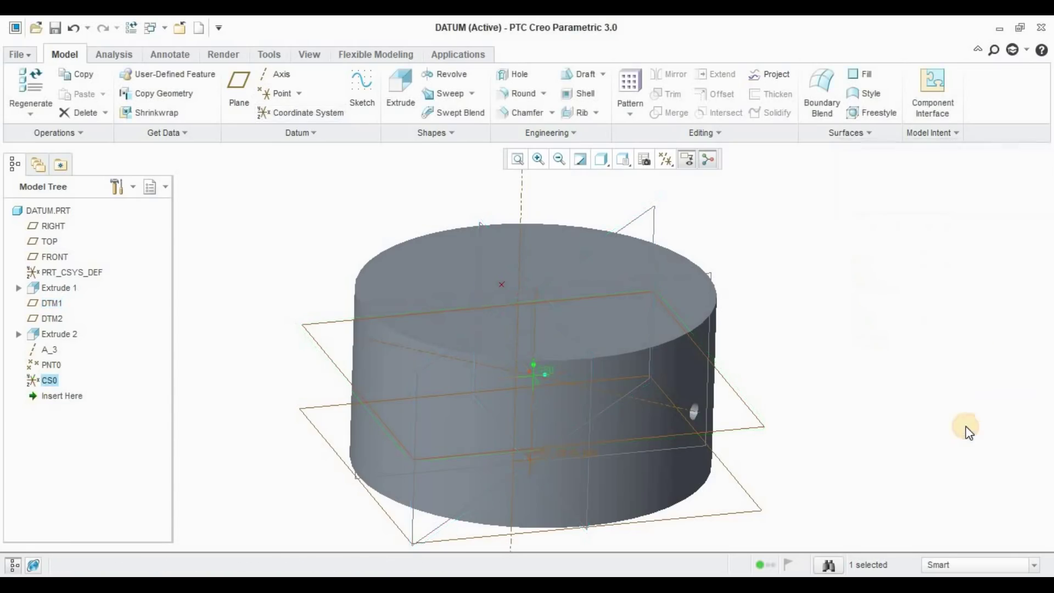
pyautogui.moveTo(559, 355); pyautogui.dragTo(660, 384, button='middle')
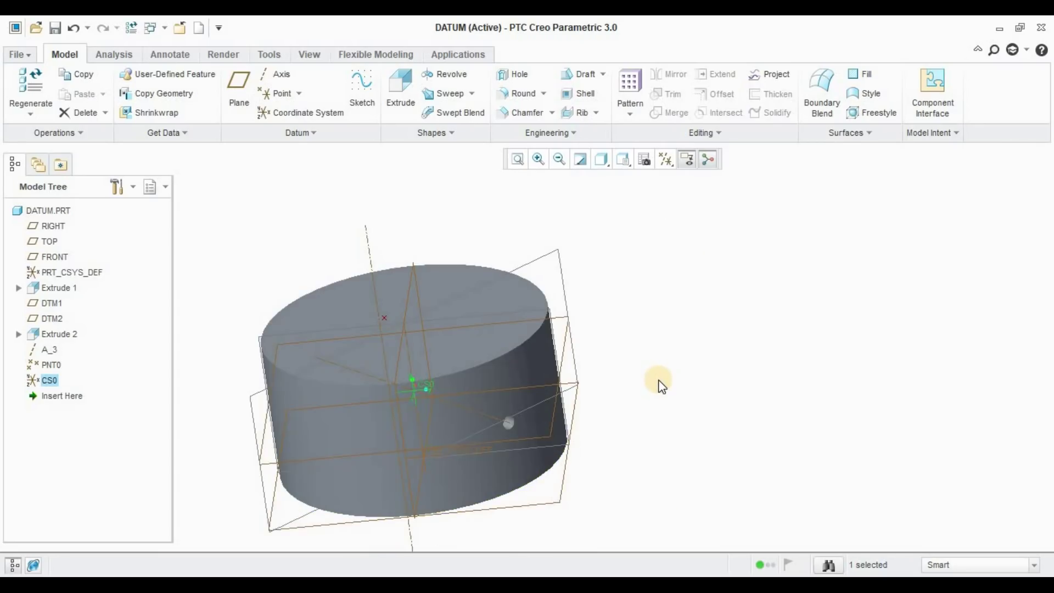